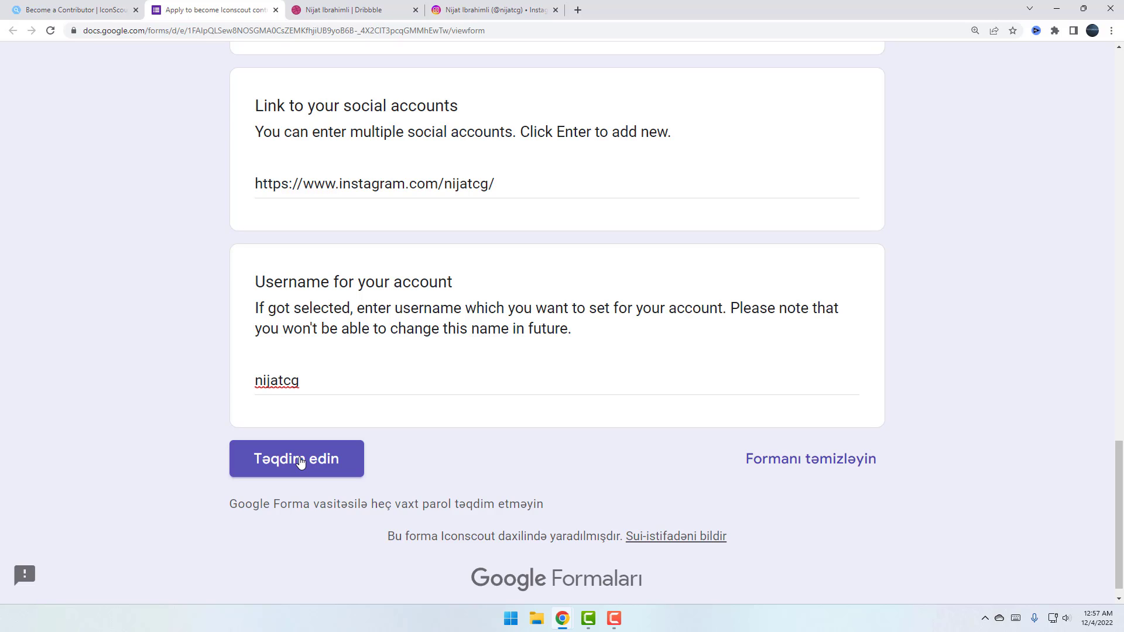
# Close the filled-in Google Forms application tab to return to IconScout's Become a Contributor page
pyautogui.hotkey('ctrl', 'w')
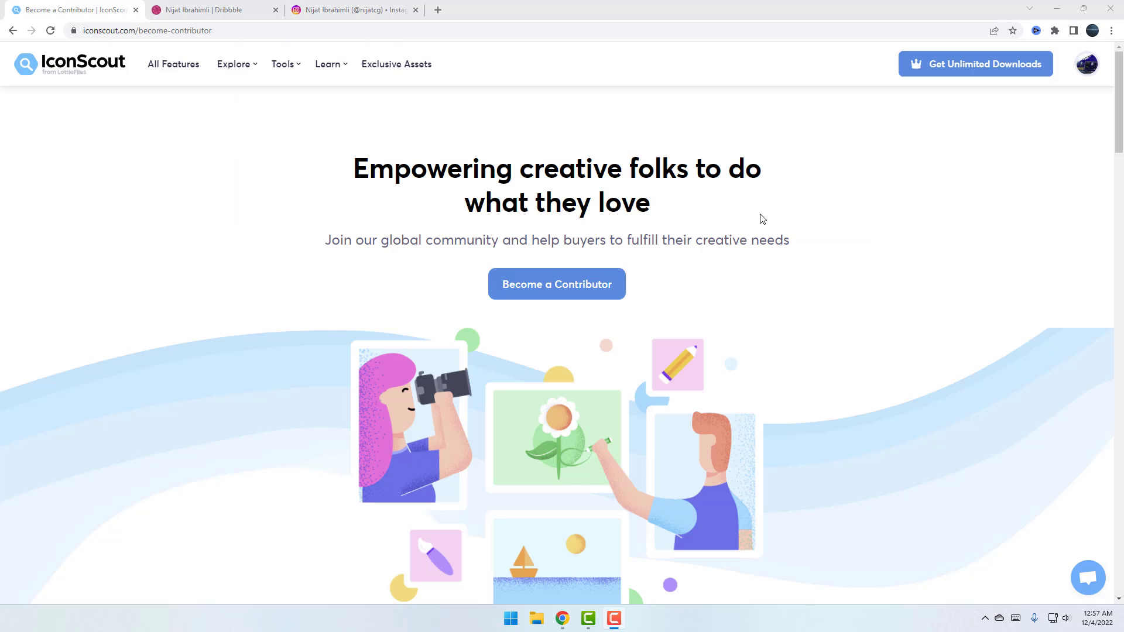
# Open the Contributors Dashboard from the profile menu and review its Lottie Animations and earnings cards
pyautogui.click(1086, 70)
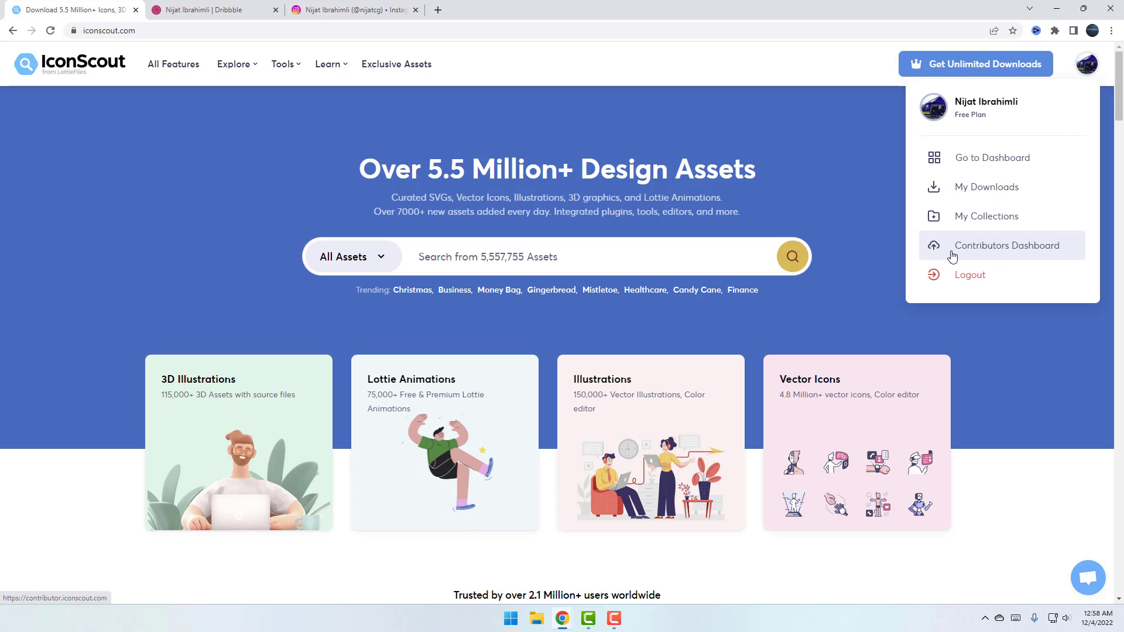
pyautogui.click(977, 250)
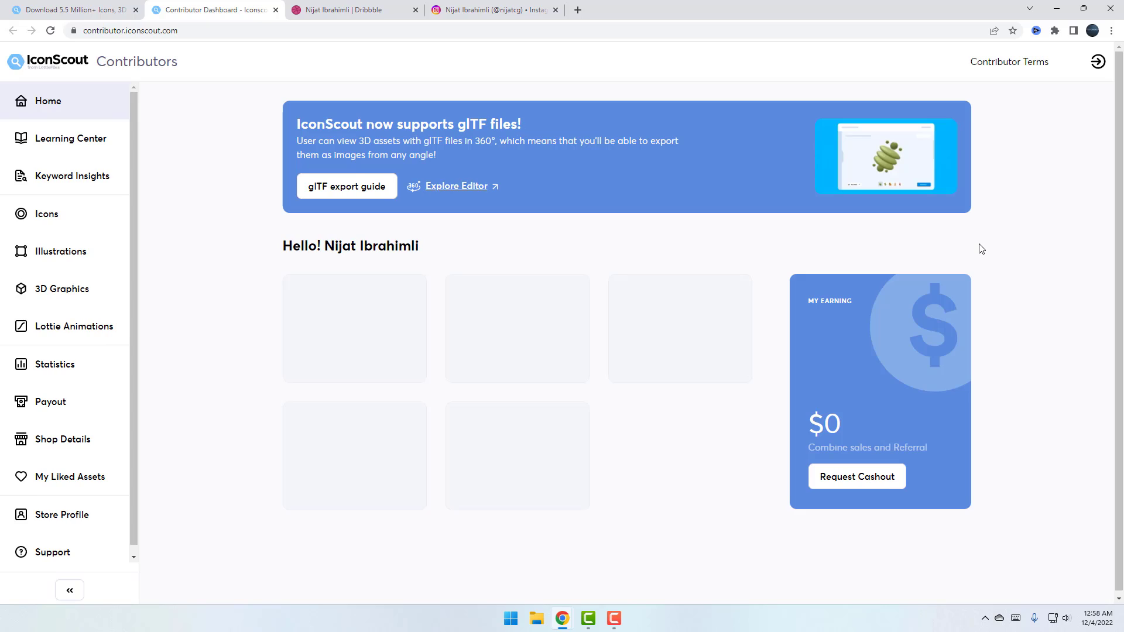
pyautogui.scroll(-1, 251, 397)
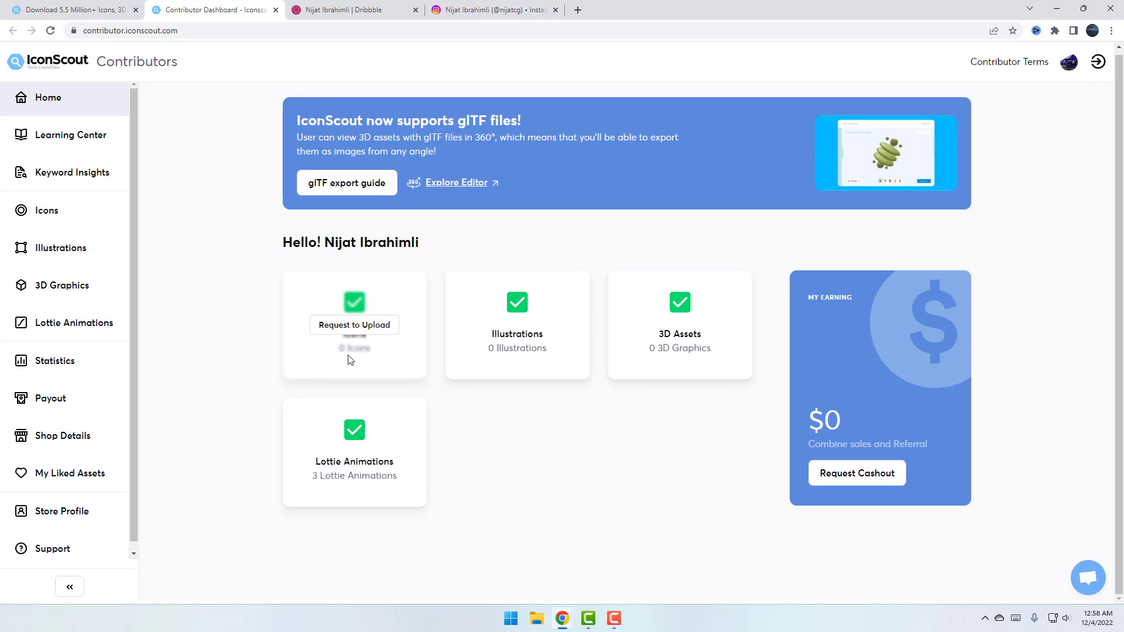
pyautogui.moveTo(809, 421); pyautogui.dragTo(849, 420)
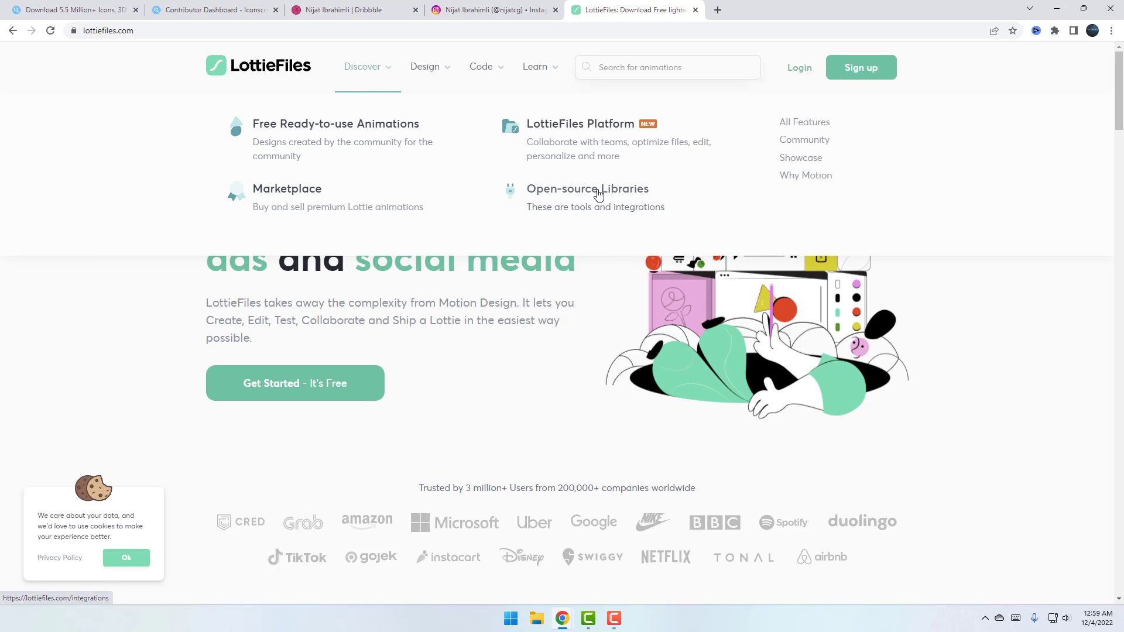
# From LottieFiles Open-source Libraries, download the After Effects plugin ae-plugin-3.1.1.zxp
pyautogui.click(598, 193)
pyautogui.scroll(-2, 164, 258)
pyautogui.scroll(-10, 157, 261)
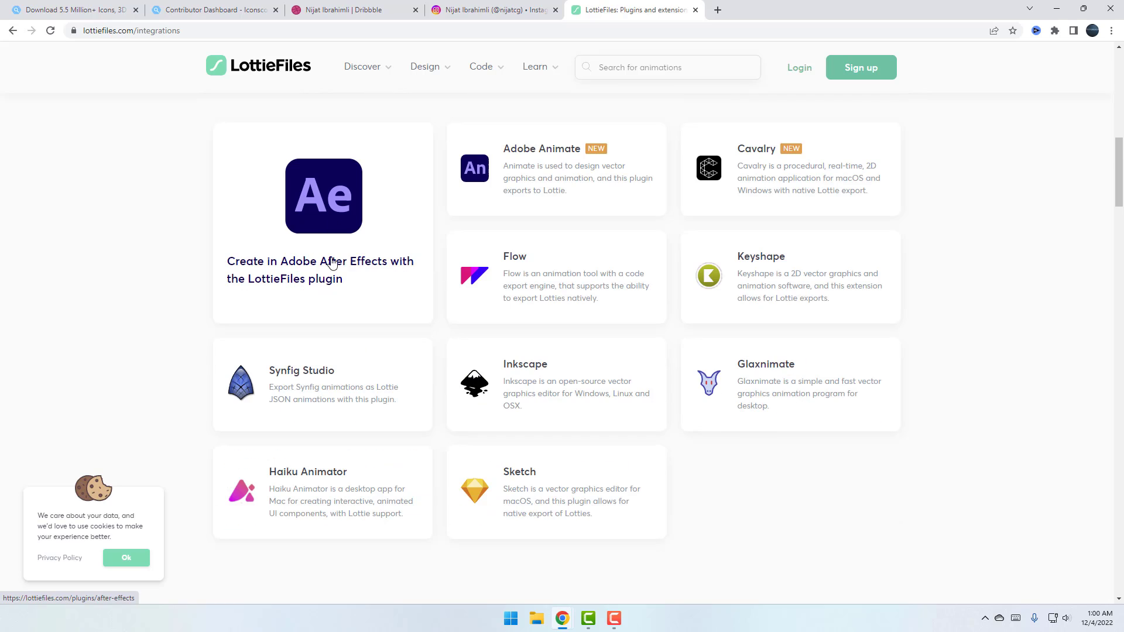
pyautogui.click(329, 213)
pyautogui.scroll(-10, 394, 281)
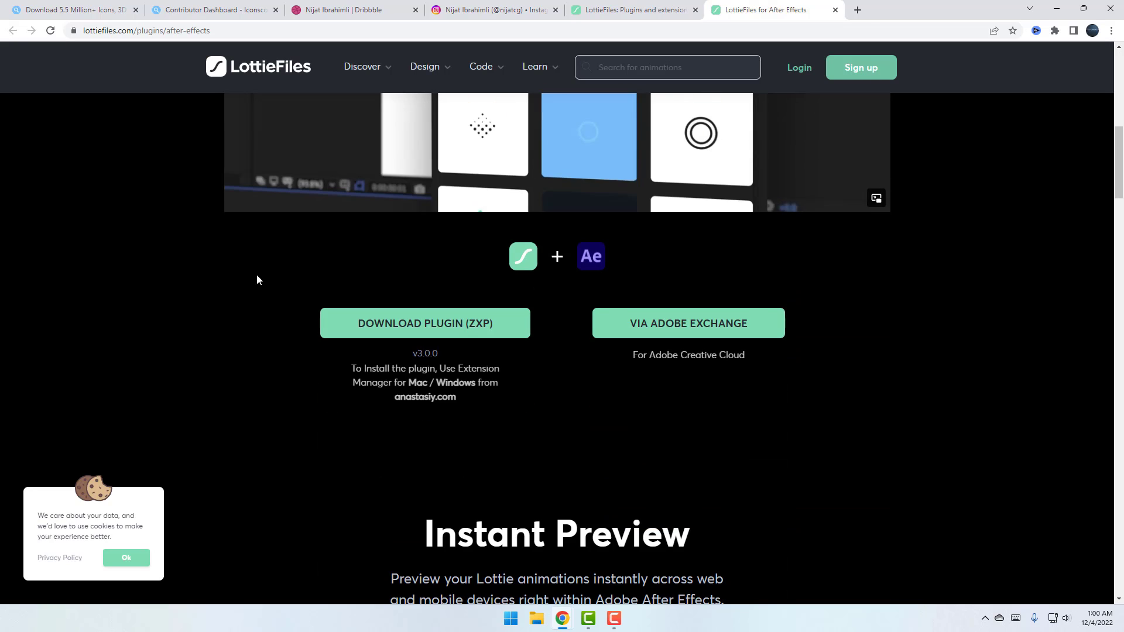
pyautogui.click(465, 329)
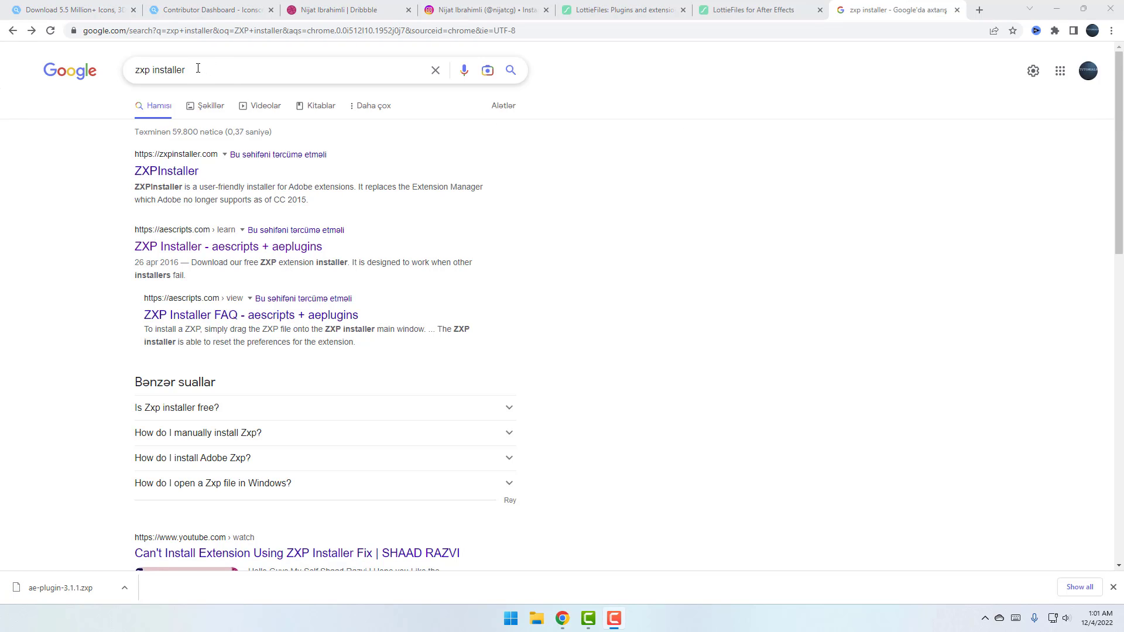
# Download the Windows version of aescripts ZXP Installer from the Google search results
pyautogui.click(109, 236)
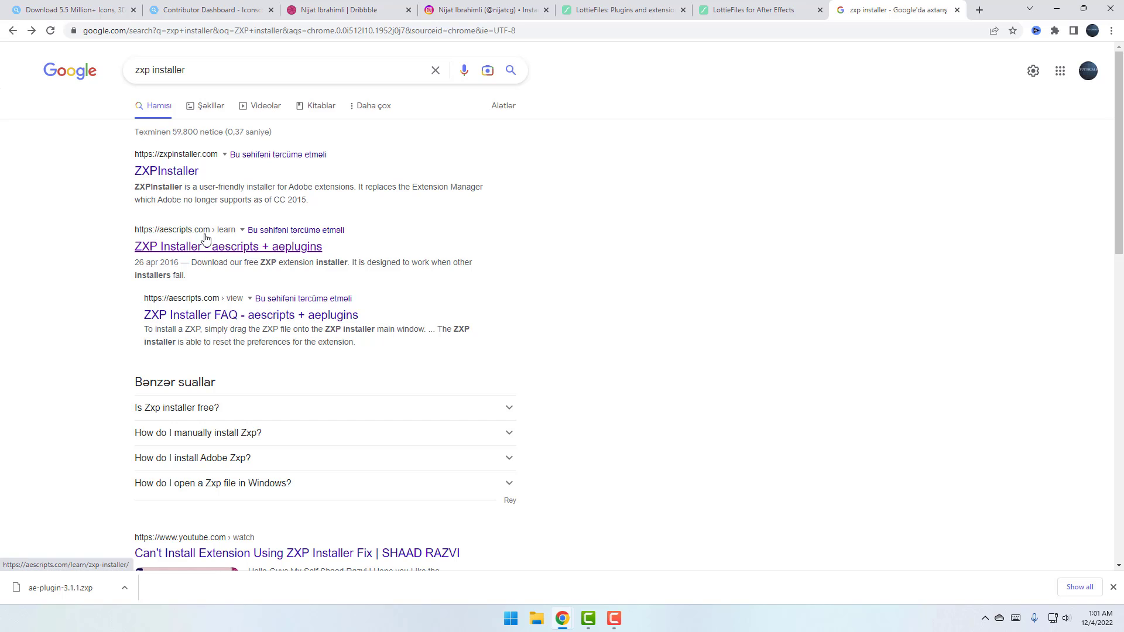
pyautogui.click(155, 253)
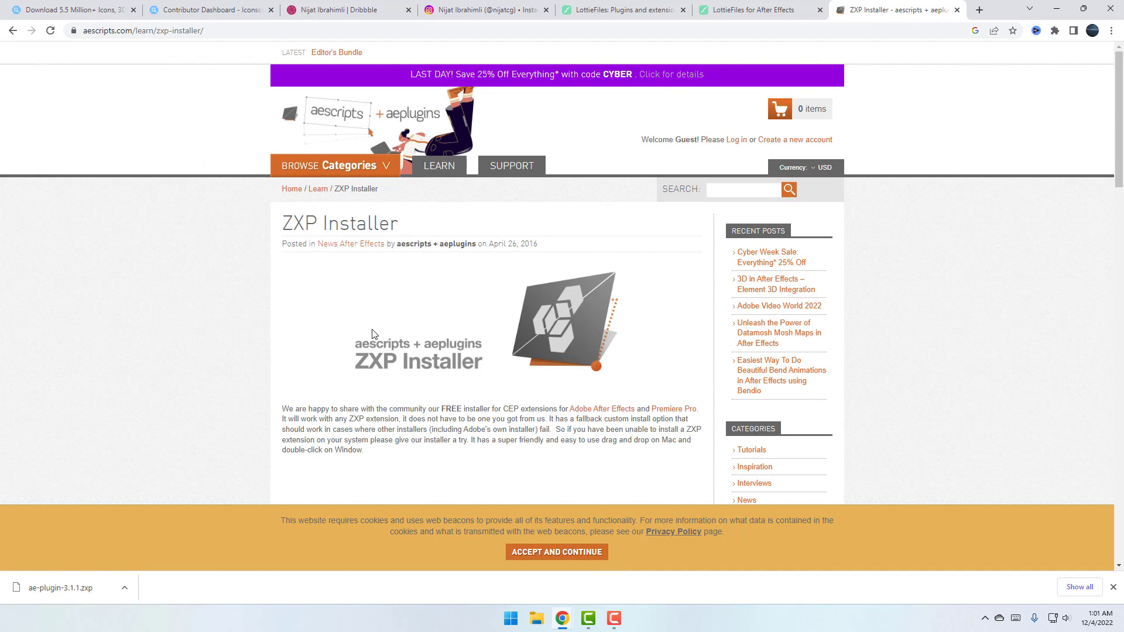
pyautogui.scroll(-4, 372, 333)
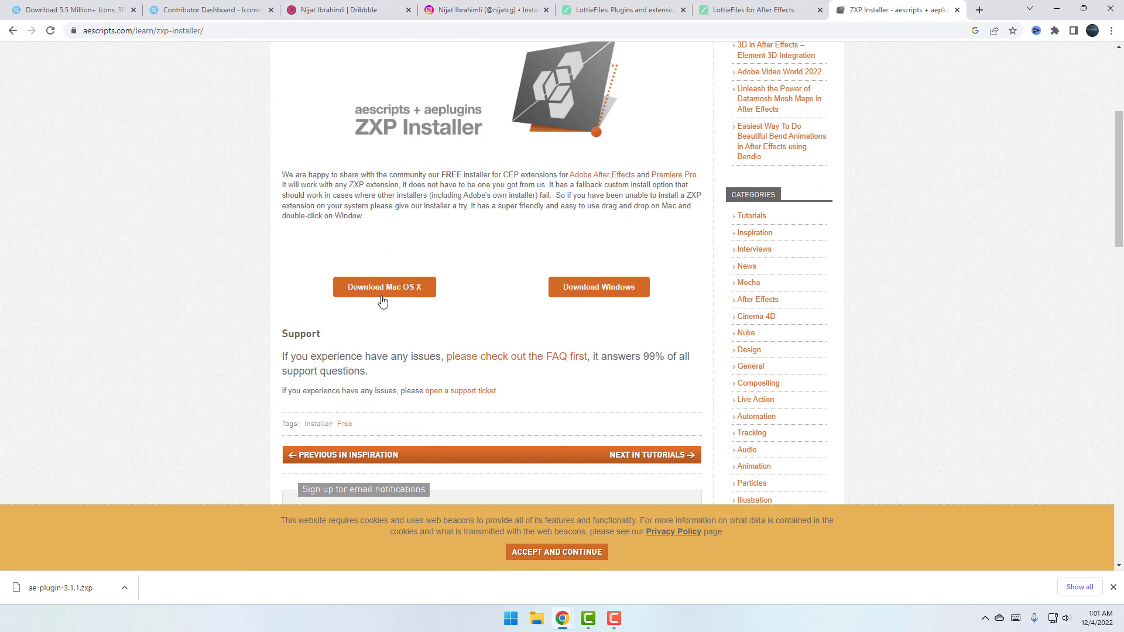
pyautogui.click(605, 293)
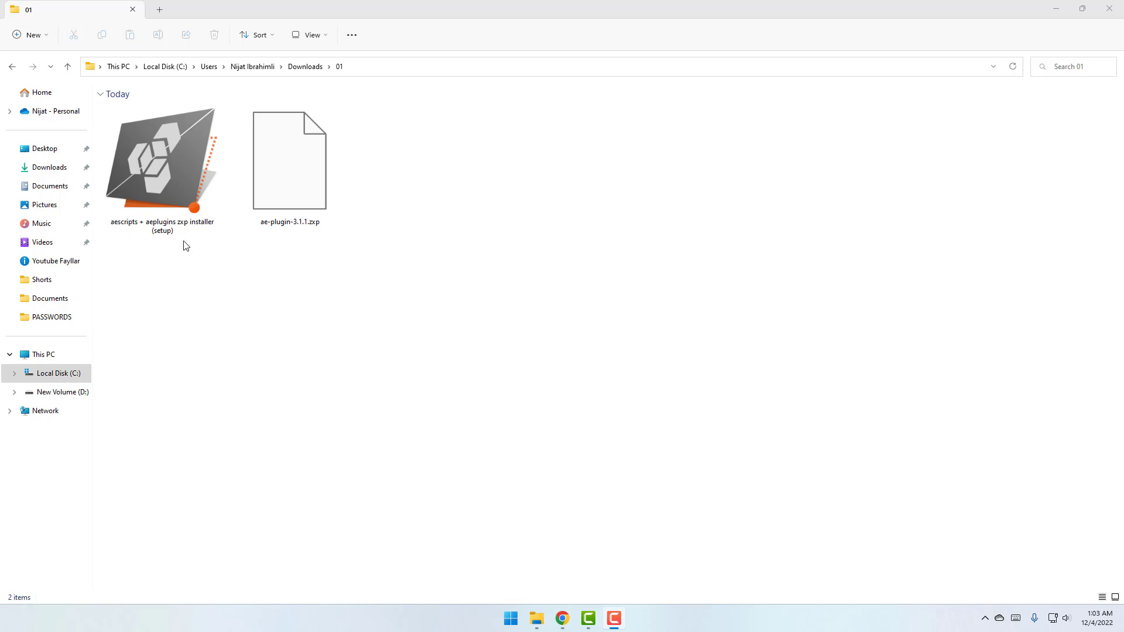
# Run the ZXP Installer setup, accept the license agreement, install it and close the finished setup
pyautogui.click(168, 162)
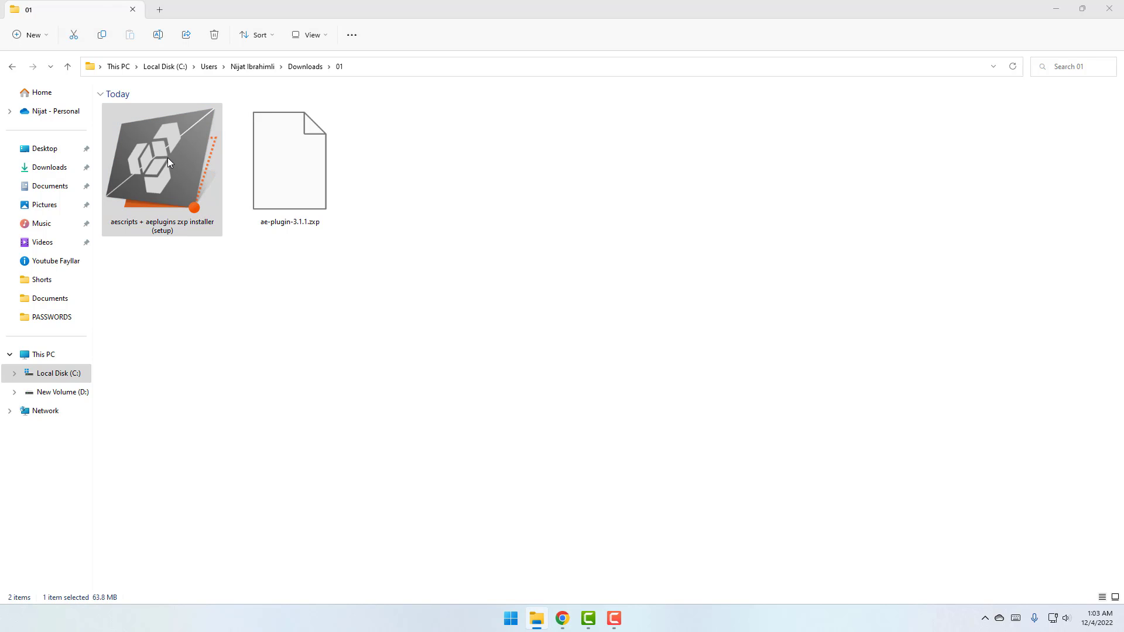
pyautogui.doubleClick(168, 162)
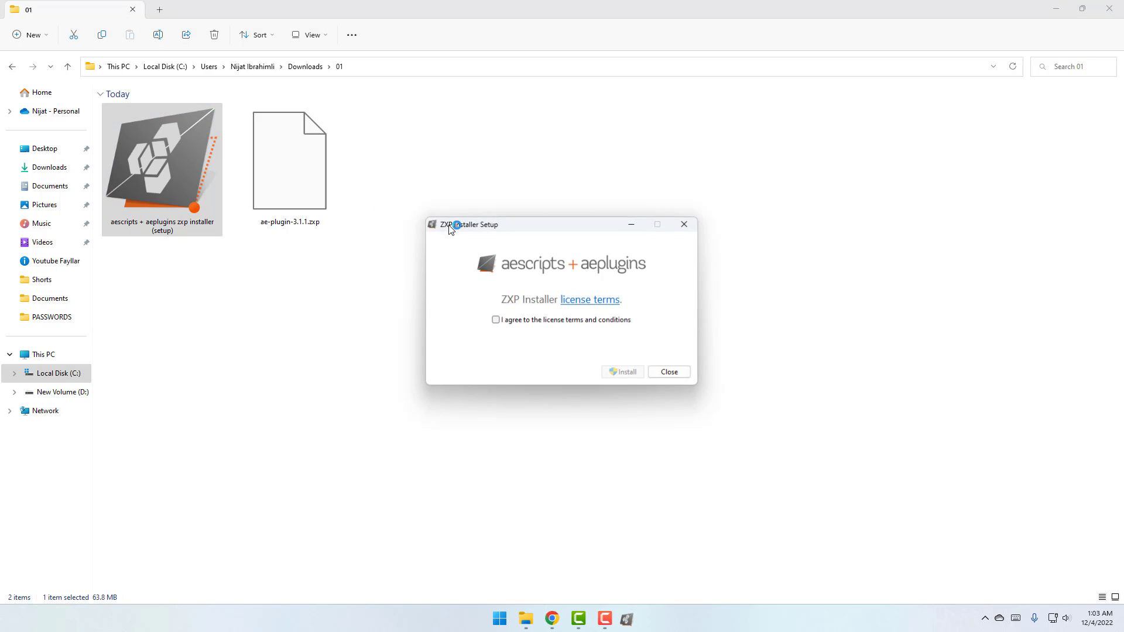
pyautogui.click(496, 320)
pyautogui.click(620, 373)
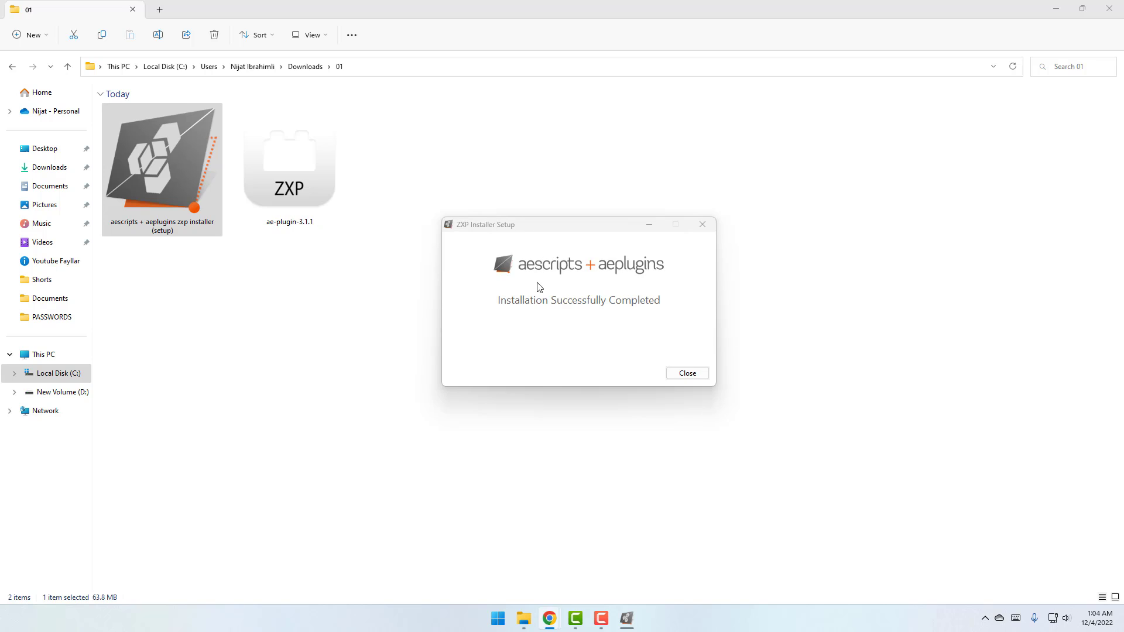
pyautogui.click(702, 374)
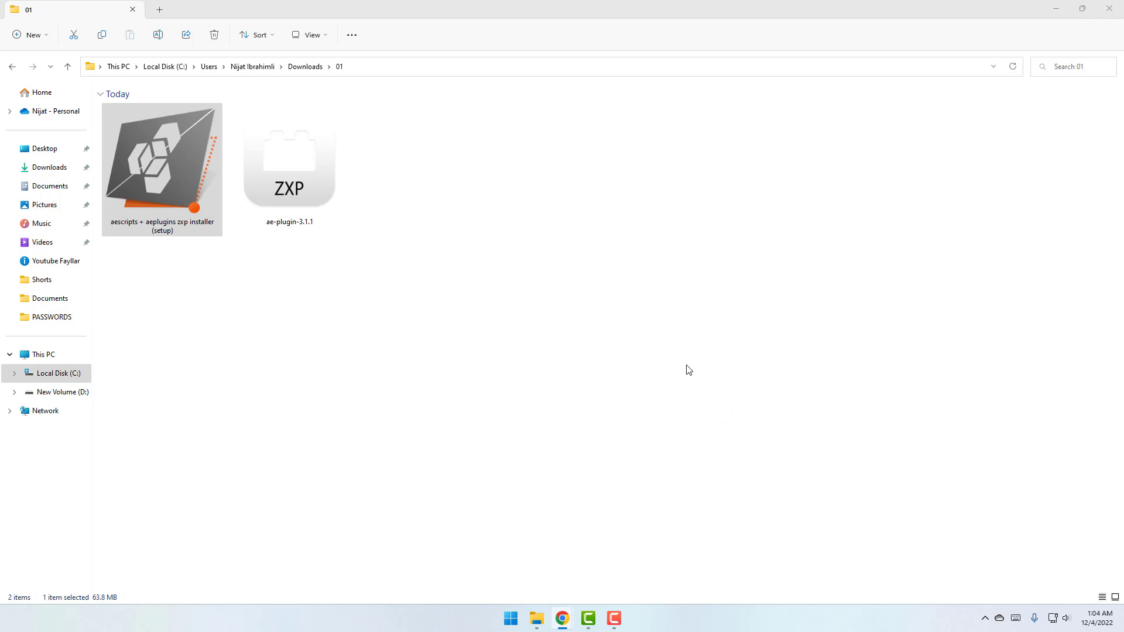
# Launch ZXP Installer set to install for all users and show the After Effects extensions
pyautogui.doubleClick(279, 166)
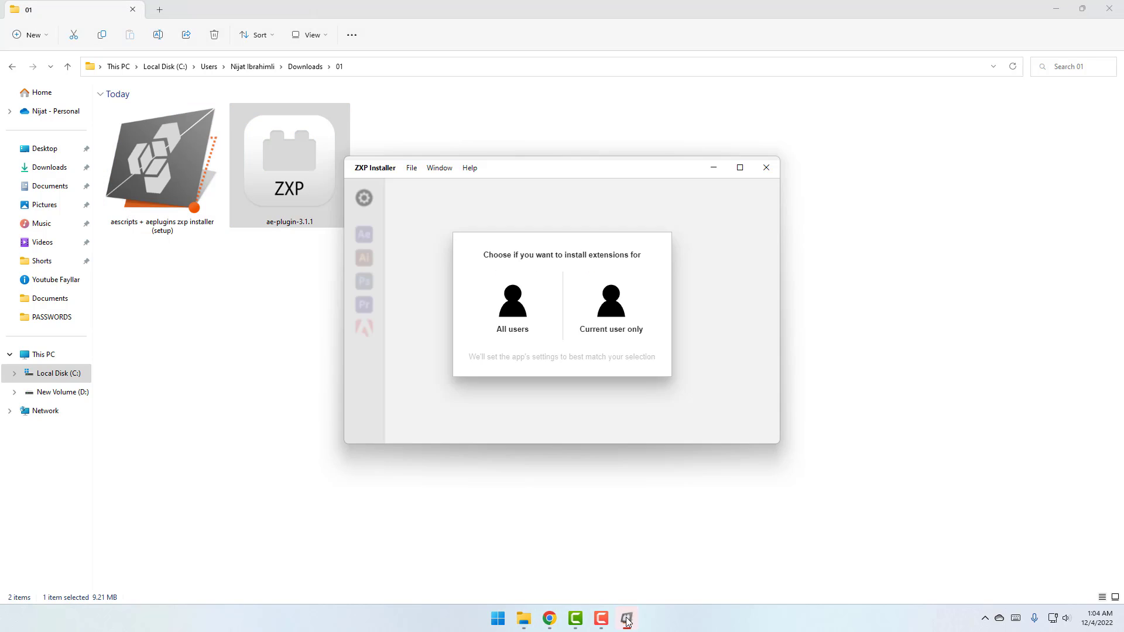
pyautogui.click(515, 307)
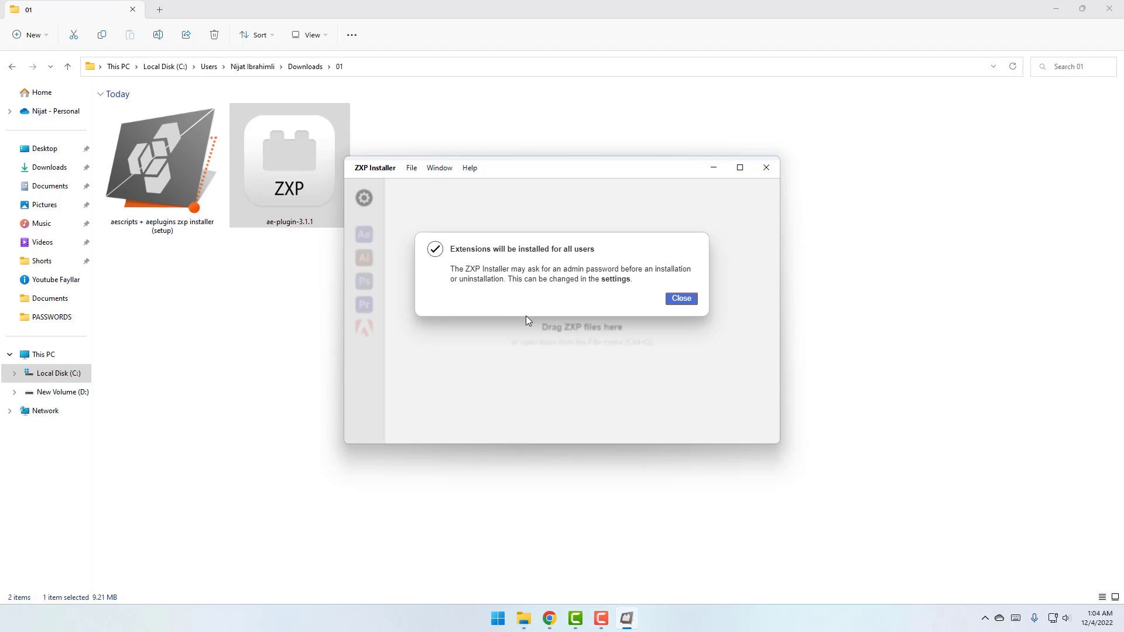
pyautogui.click(682, 299)
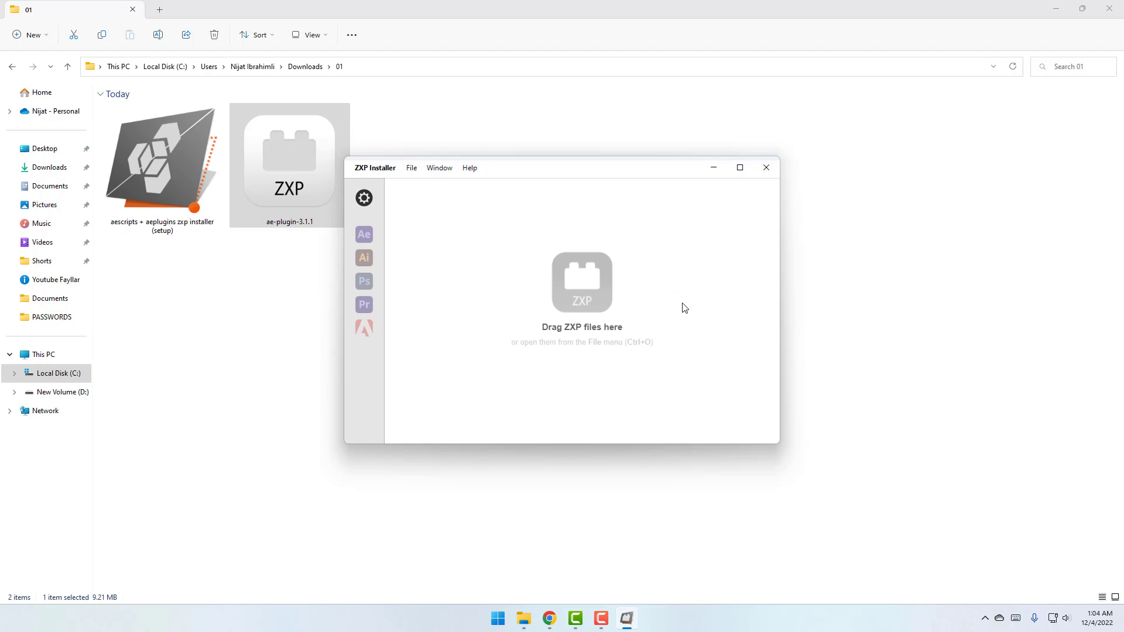
pyautogui.click(364, 236)
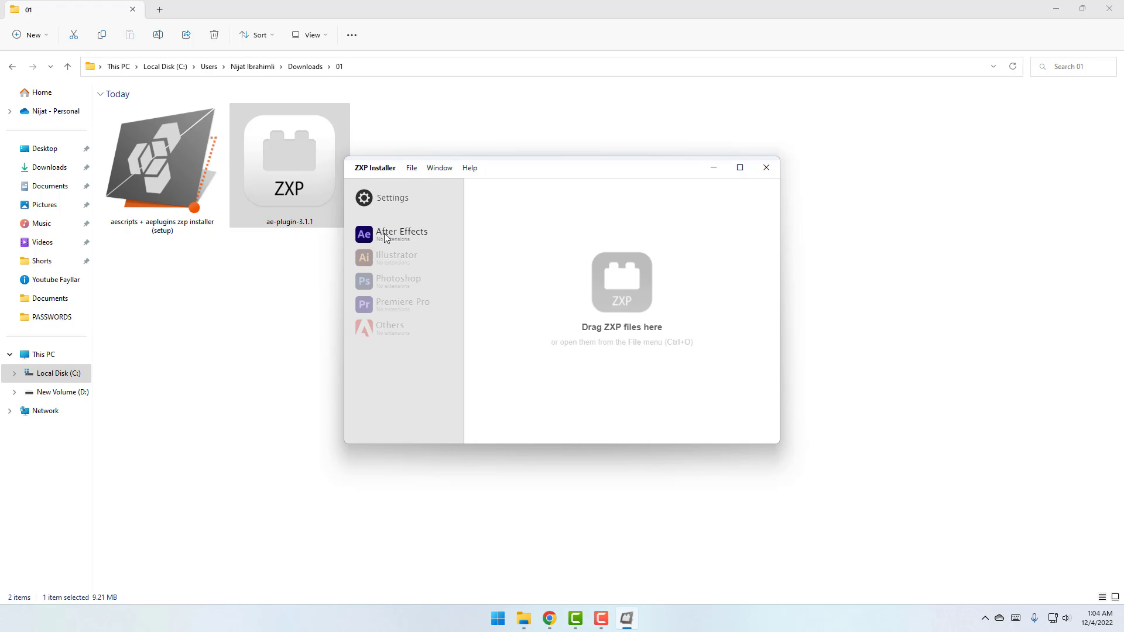
# Install ae-plugin-3.1.1.zxp despite the compatibility warning, then close ZXP Installer
pyautogui.click(501, 162)
pyautogui.click(510, 181)
pyautogui.click(583, 271)
pyautogui.click(887, 454)
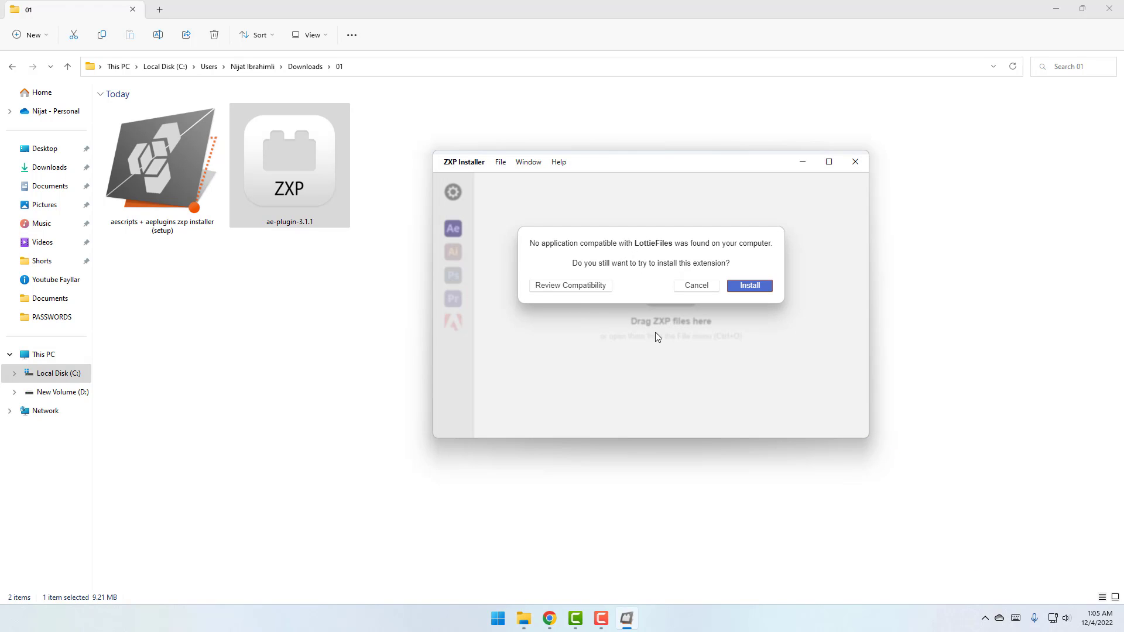
pyautogui.click(761, 293)
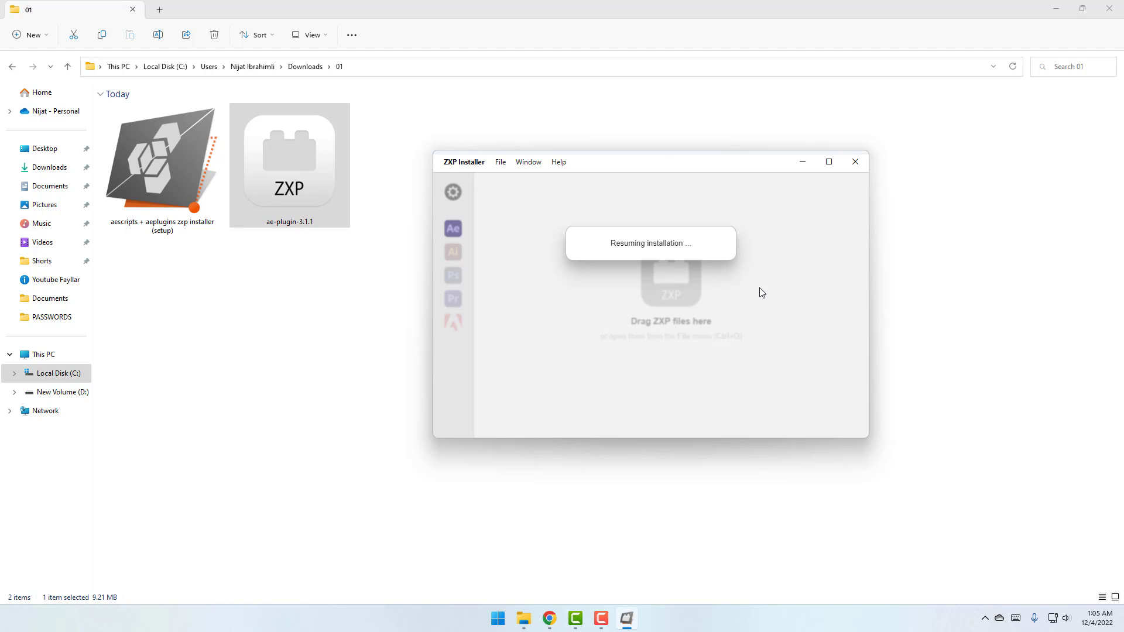
pyautogui.click(760, 291)
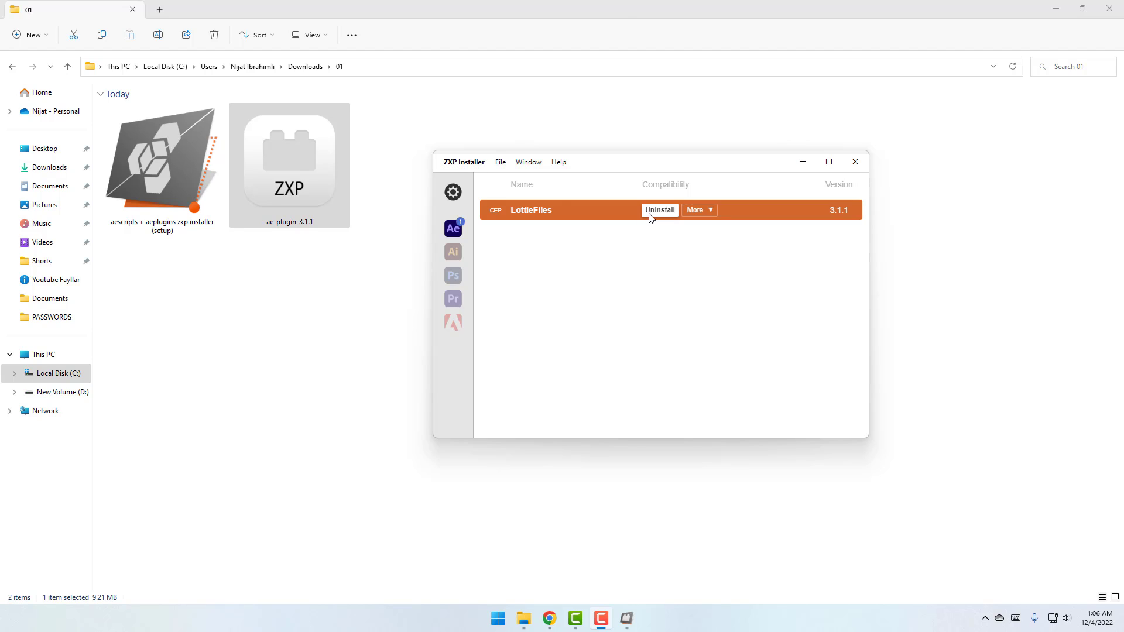
pyautogui.click(859, 167)
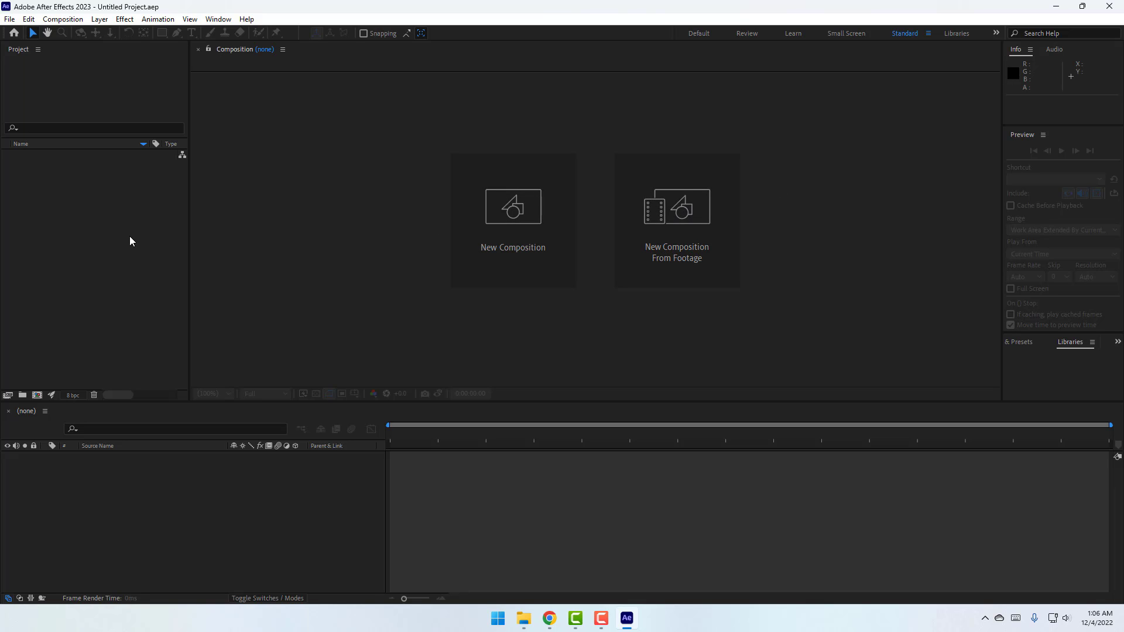
# Start a new composition from the Project panel and name it Lottie
pyautogui.rightClick(86, 189)
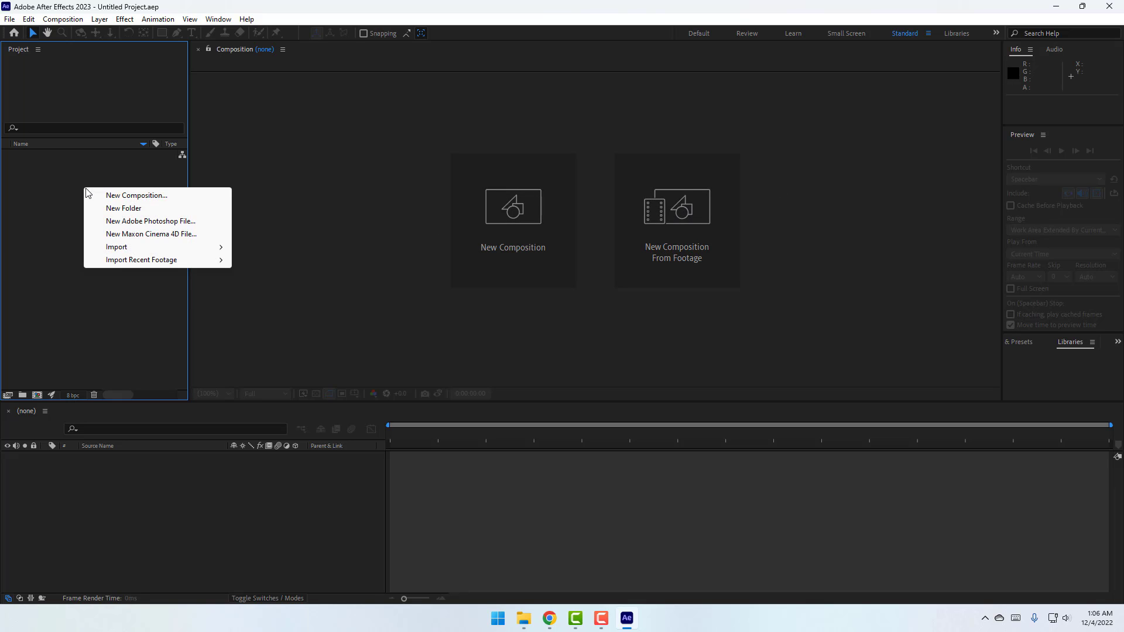
pyautogui.click(152, 195)
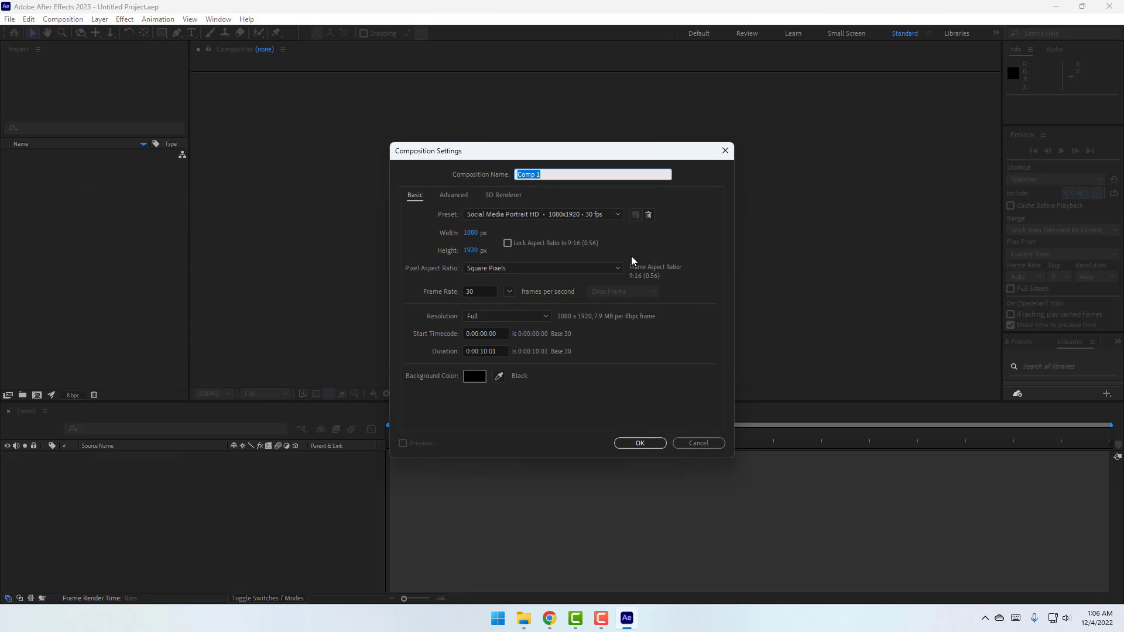
pyautogui.write('Lottie')
pyautogui.click(571, 214)
pyautogui.click(568, 217)
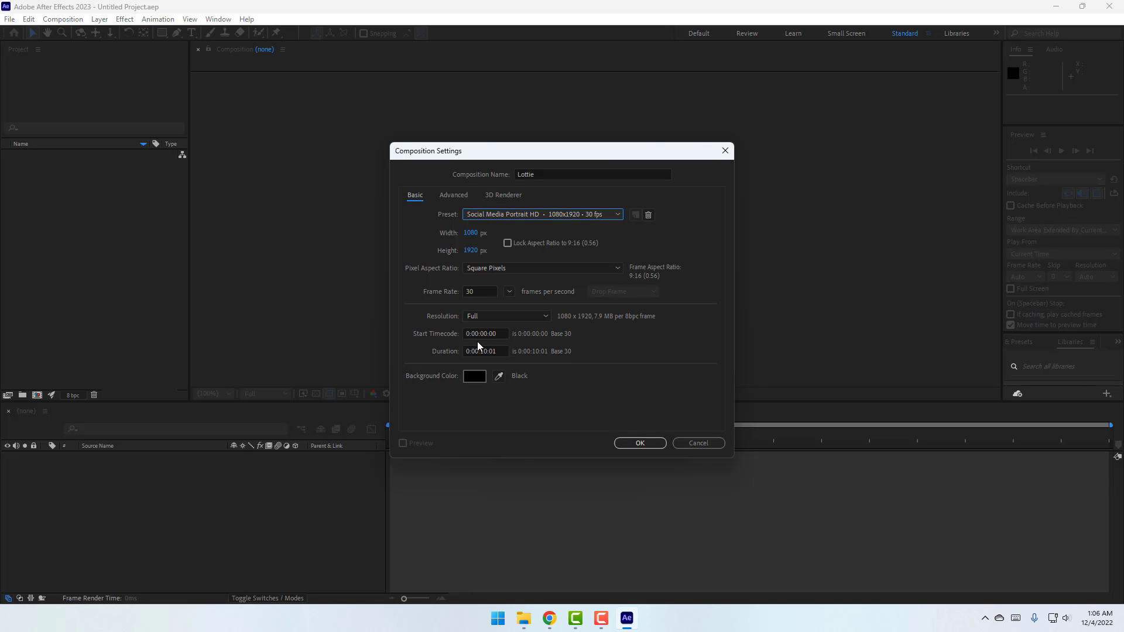
# Set the composition size to 640 × 480 px with aspect ratio unlocked, and create it
pyautogui.click(474, 234)
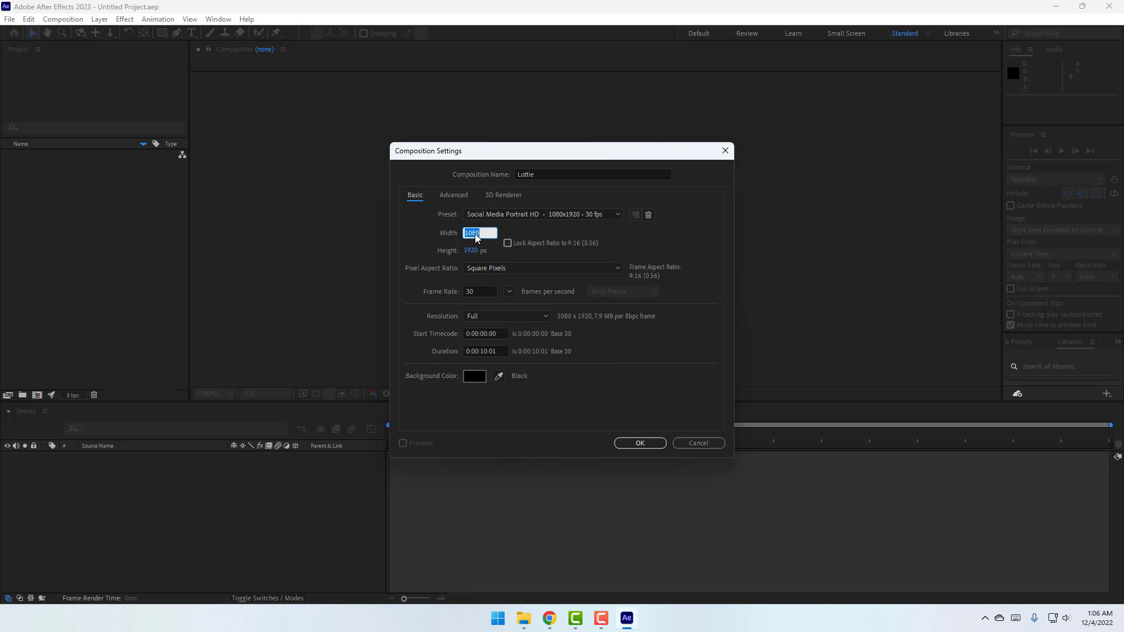
pyautogui.click(507, 250)
pyautogui.click(476, 234)
pyautogui.click(507, 243)
pyautogui.click(475, 234)
pyautogui.write('640')
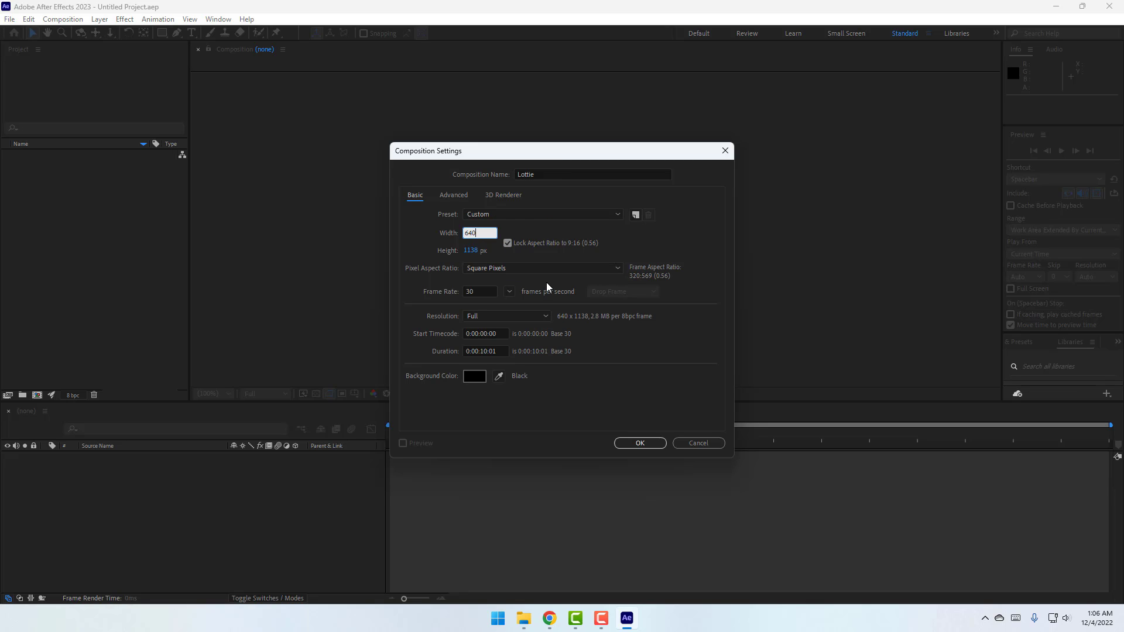
pyautogui.click(507, 243)
pyautogui.click(471, 252)
pyautogui.write('4')
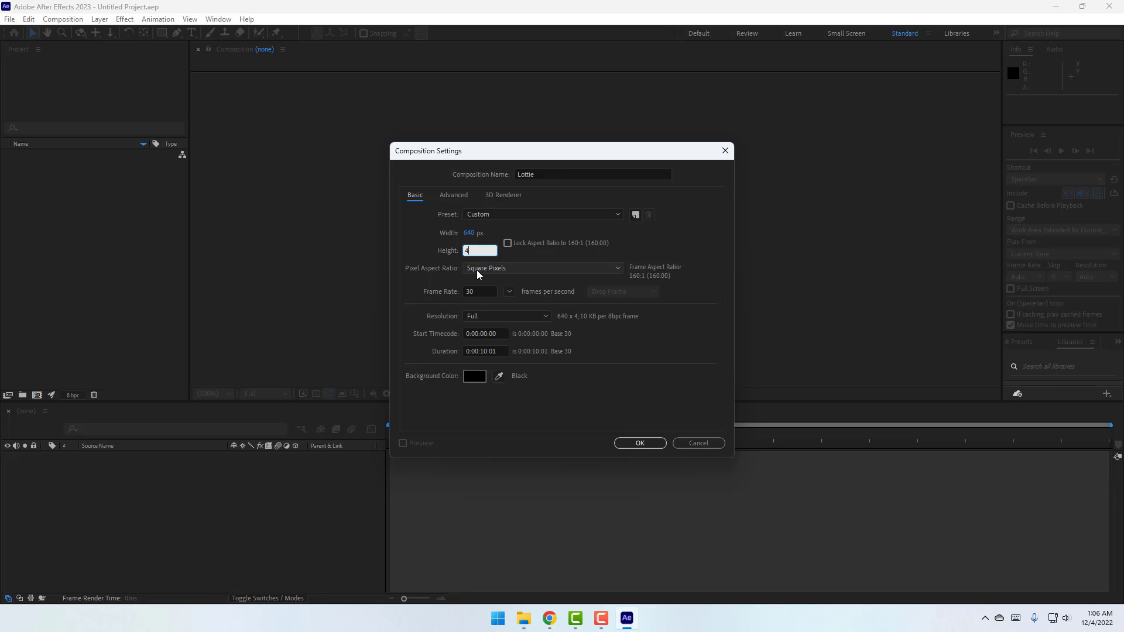
pyautogui.write('80')
pyautogui.press('Return')
pyautogui.click(647, 440)
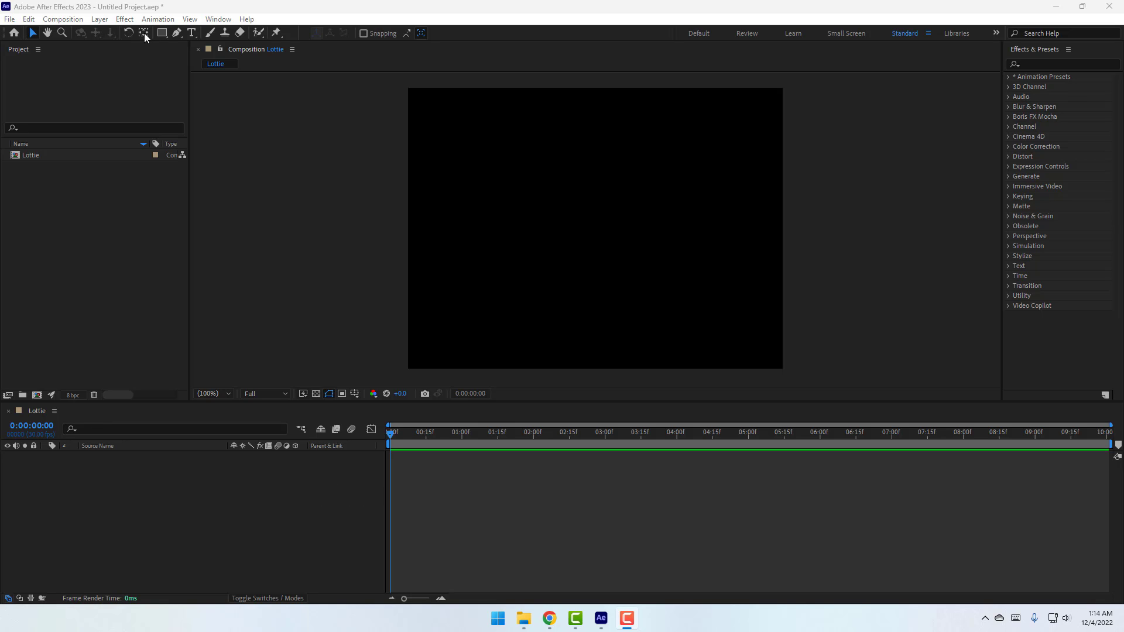
# Draw a circle near the canvas centre with the Ellipse tool
pyautogui.moveTo(162, 35)
pyautogui.mouseDown()
pyautogui.moveTo(192, 59)
pyautogui.moveTo(222, 60)
pyautogui.mouseUp()
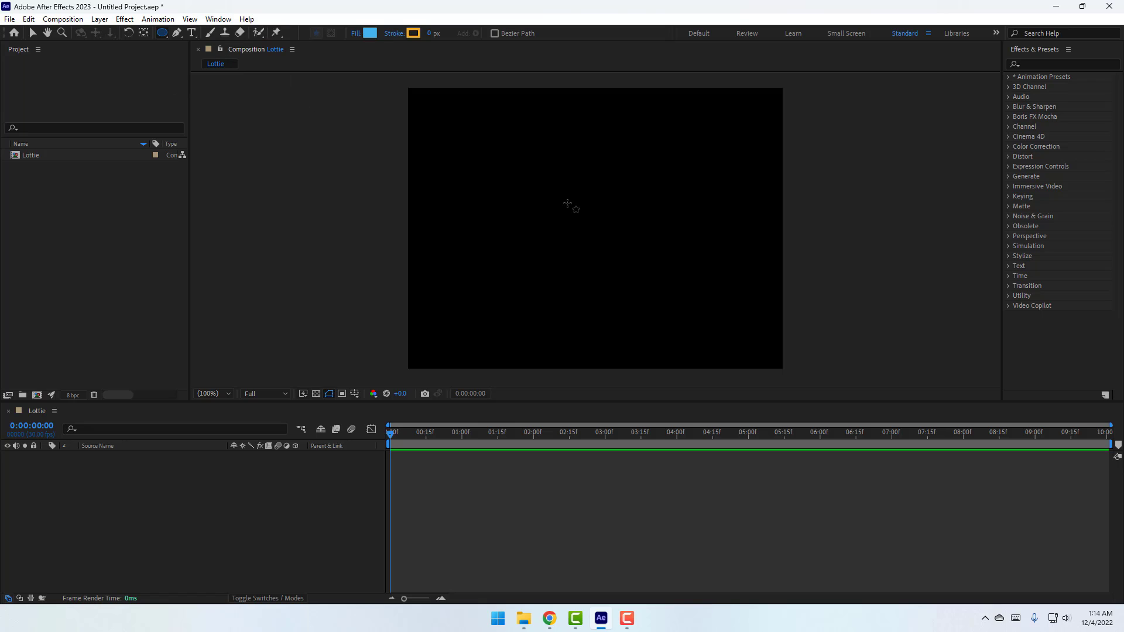
pyautogui.moveTo(556, 169); pyautogui.dragTo(616, 231)
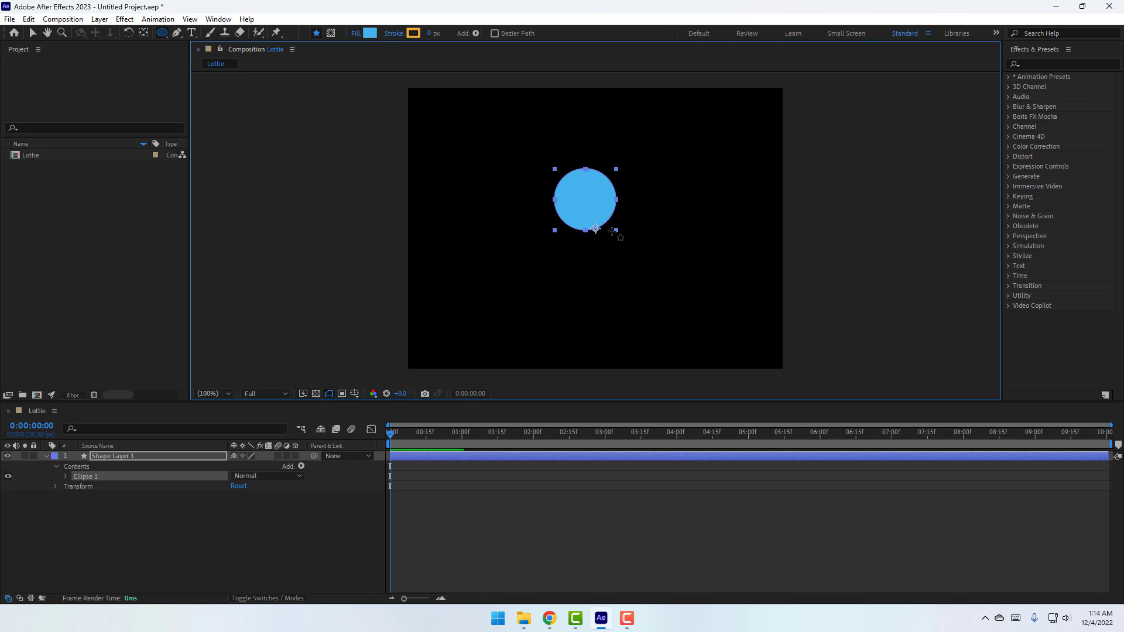
pyautogui.click(32, 34)
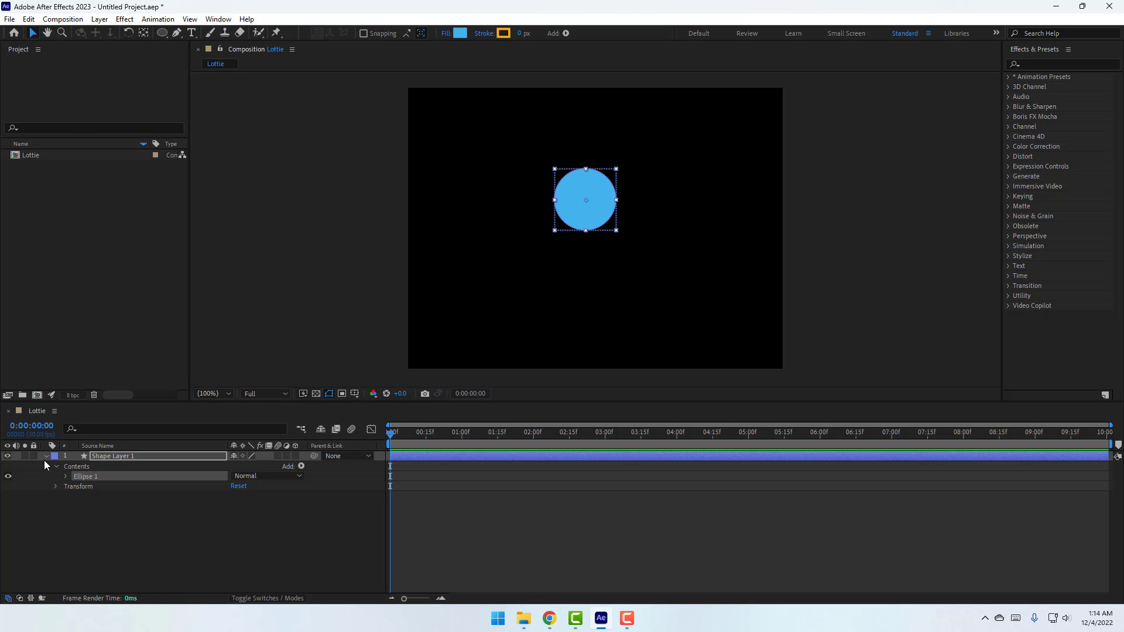
pyautogui.click(46, 456)
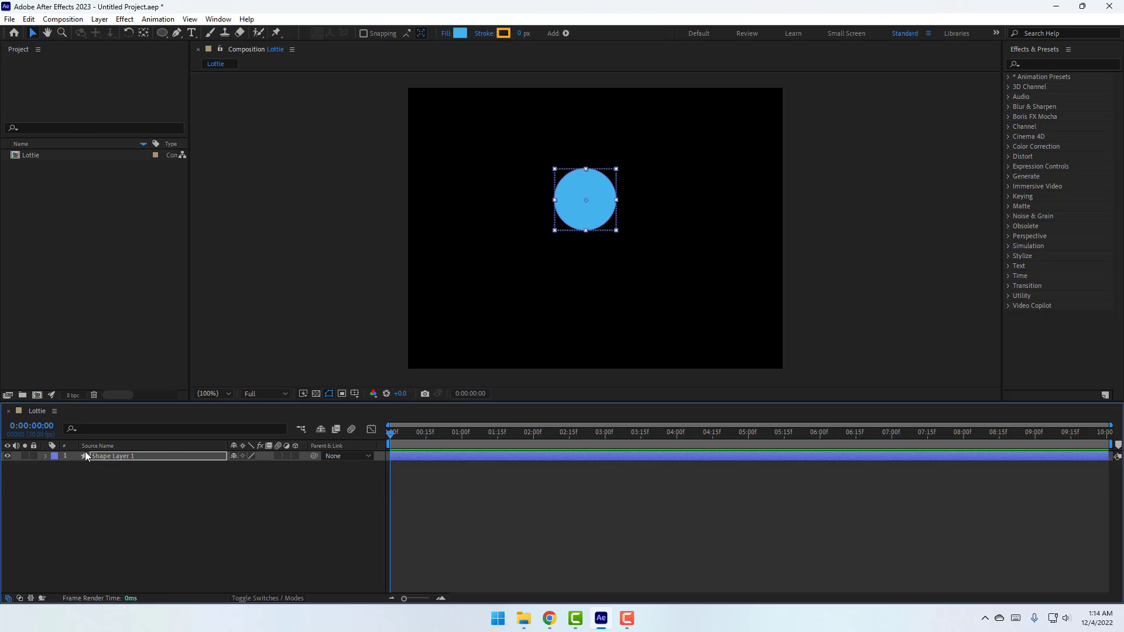
# Change the circle's fill colour to deep blue 3D46F1
pyautogui.click(460, 33)
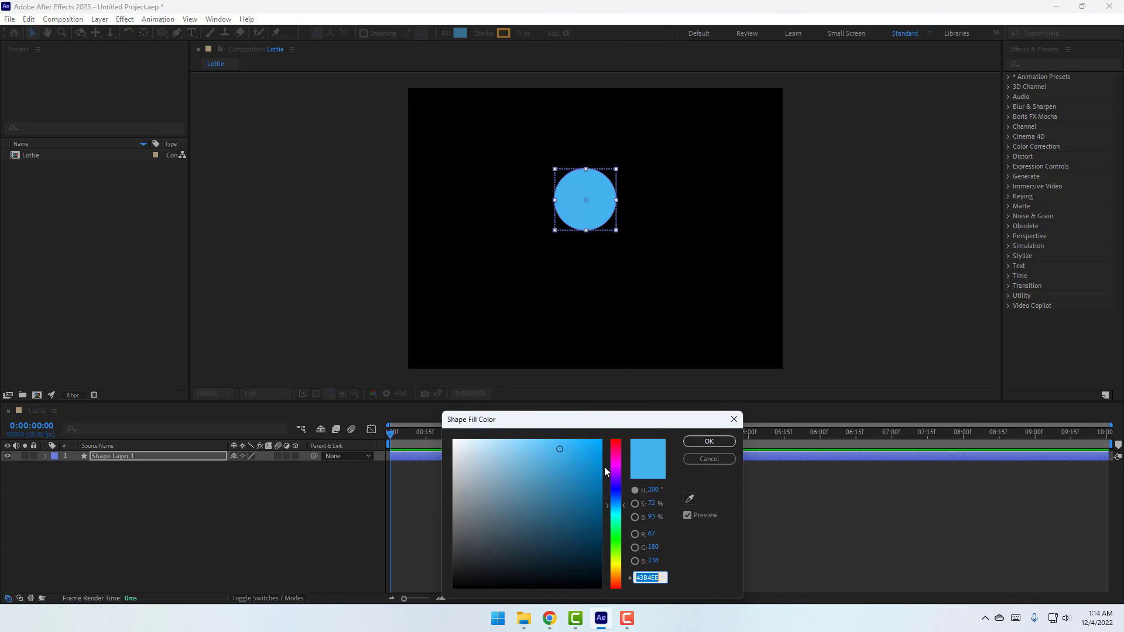
pyautogui.click(617, 493)
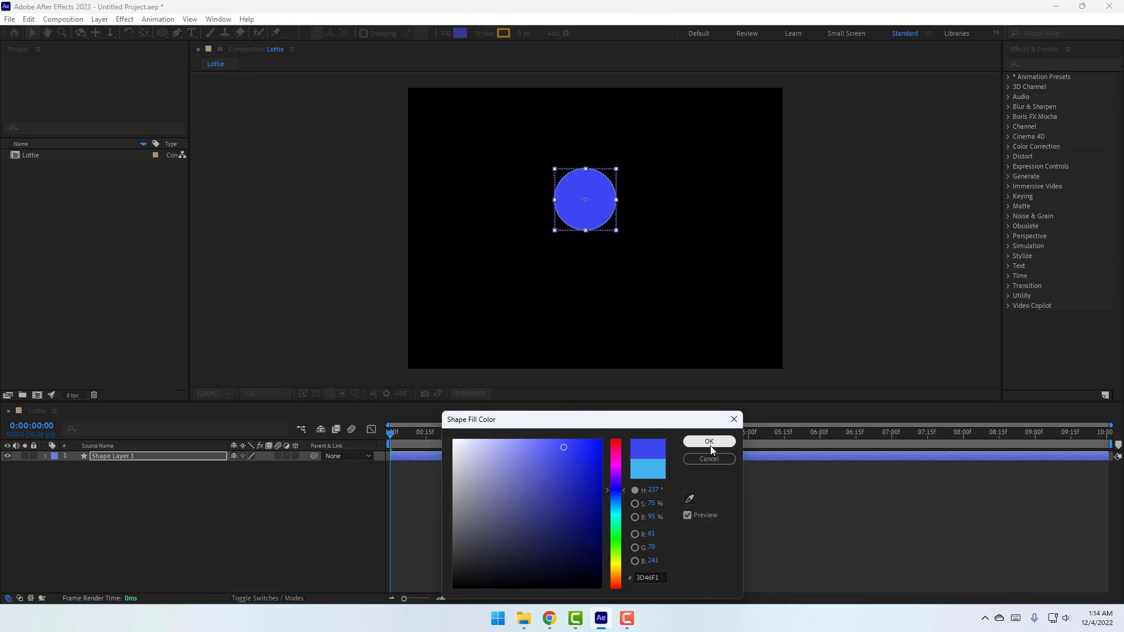
pyautogui.click(709, 442)
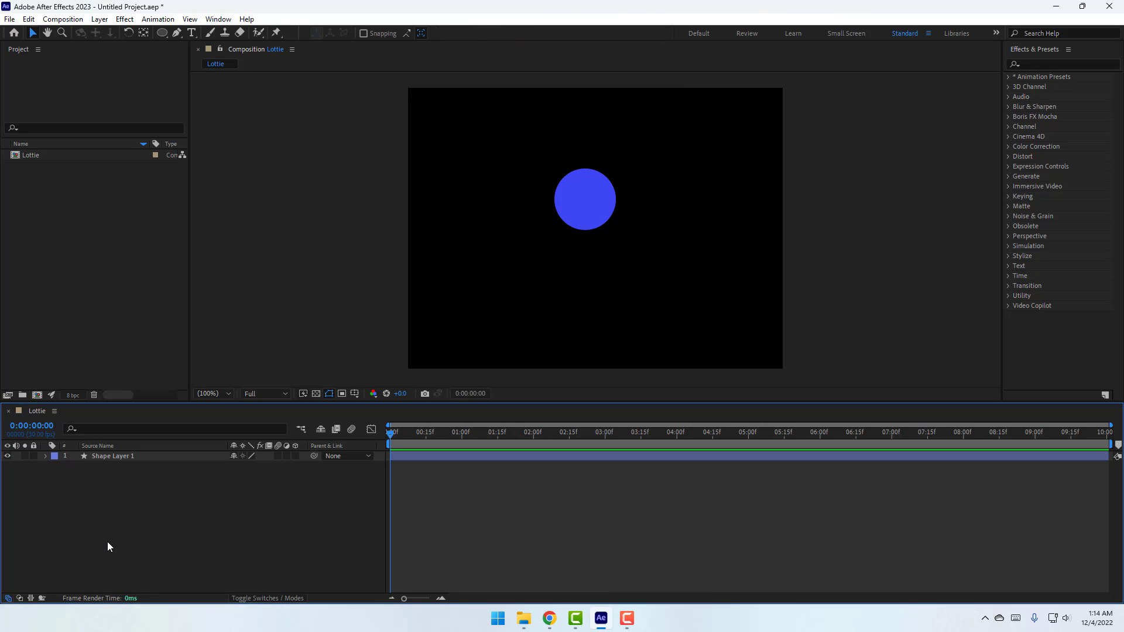
pyautogui.rightClick(123, 513)
# Add a near-white F2F2F2 solid named BG and move it beneath Shape Layer 1
pyautogui.moveTo(187, 363)
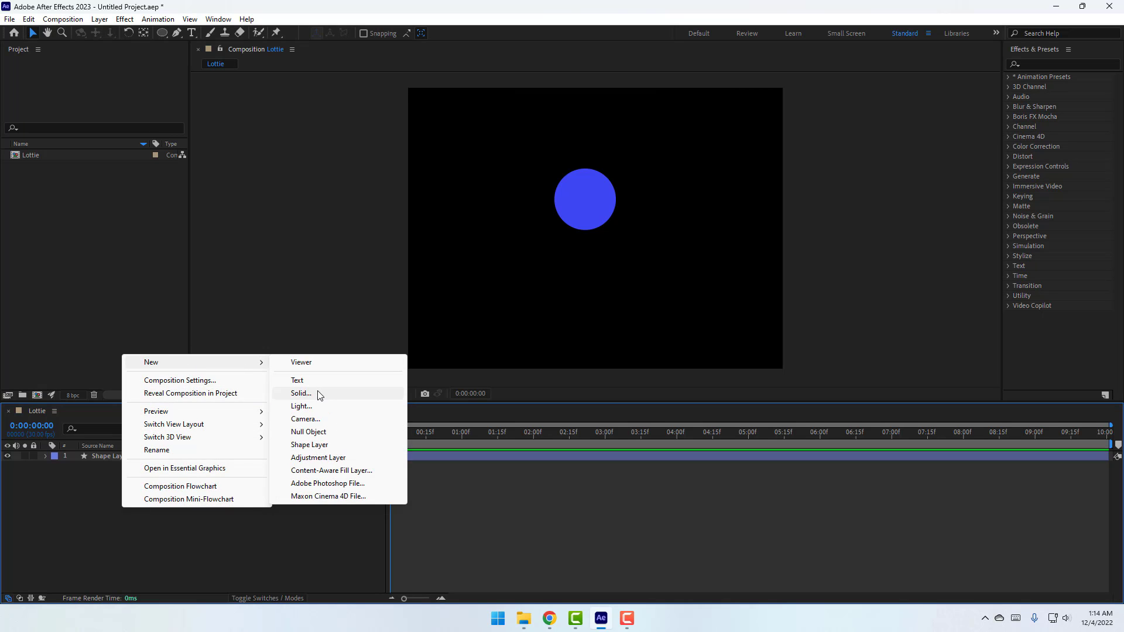
pyautogui.click(319, 395)
pyautogui.write('BG')
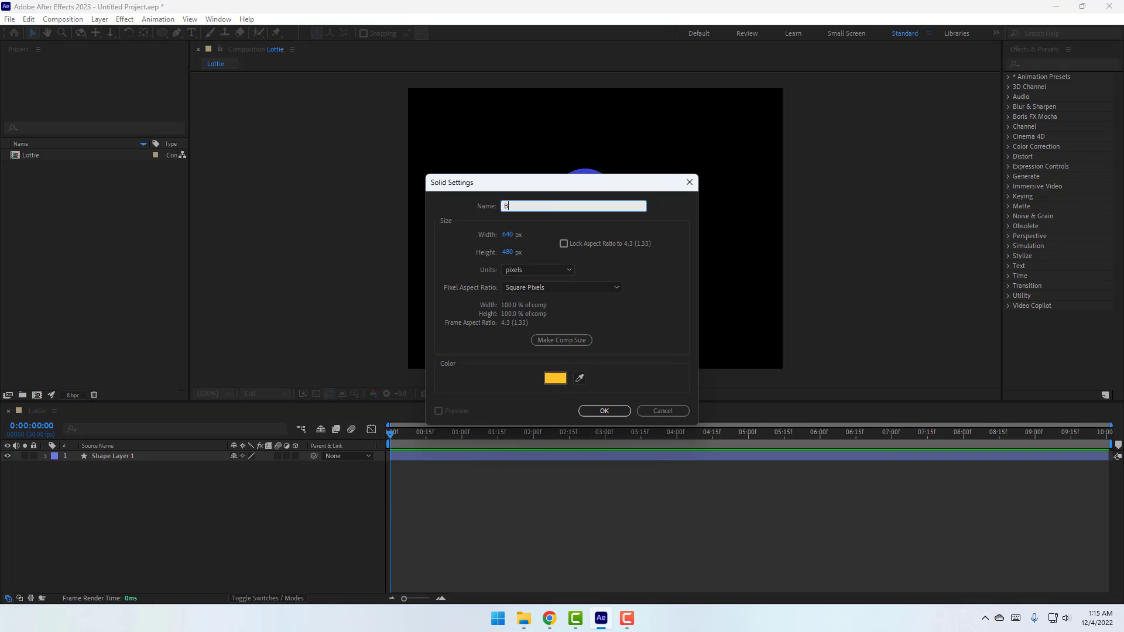
pyautogui.click(552, 381)
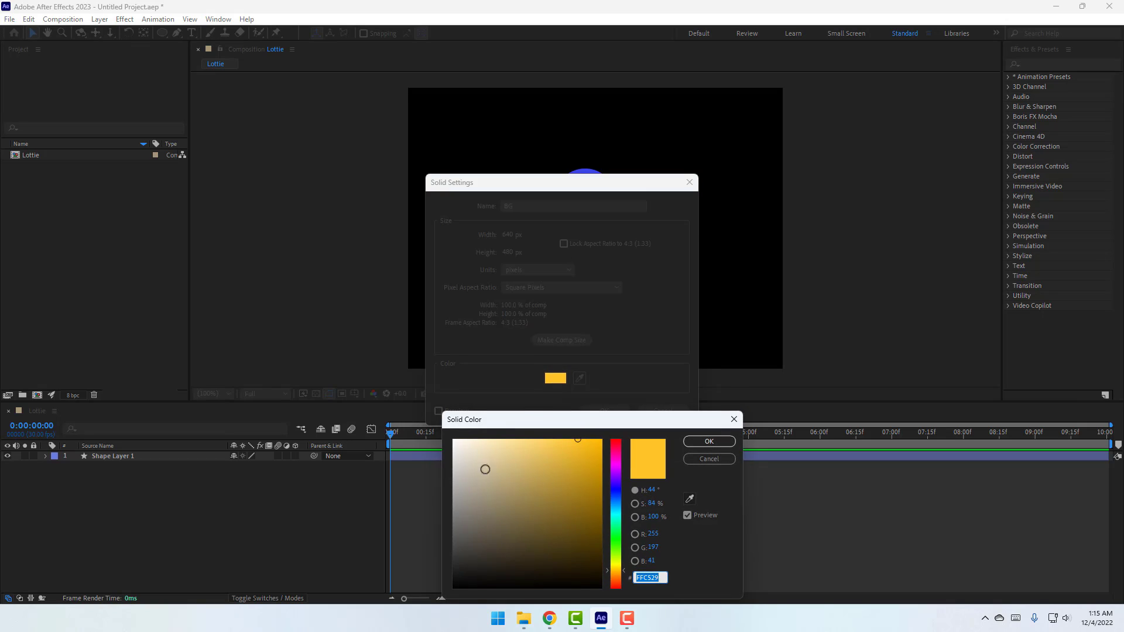
pyautogui.moveTo(484, 467); pyautogui.dragTo(445, 448)
pyautogui.click(708, 441)
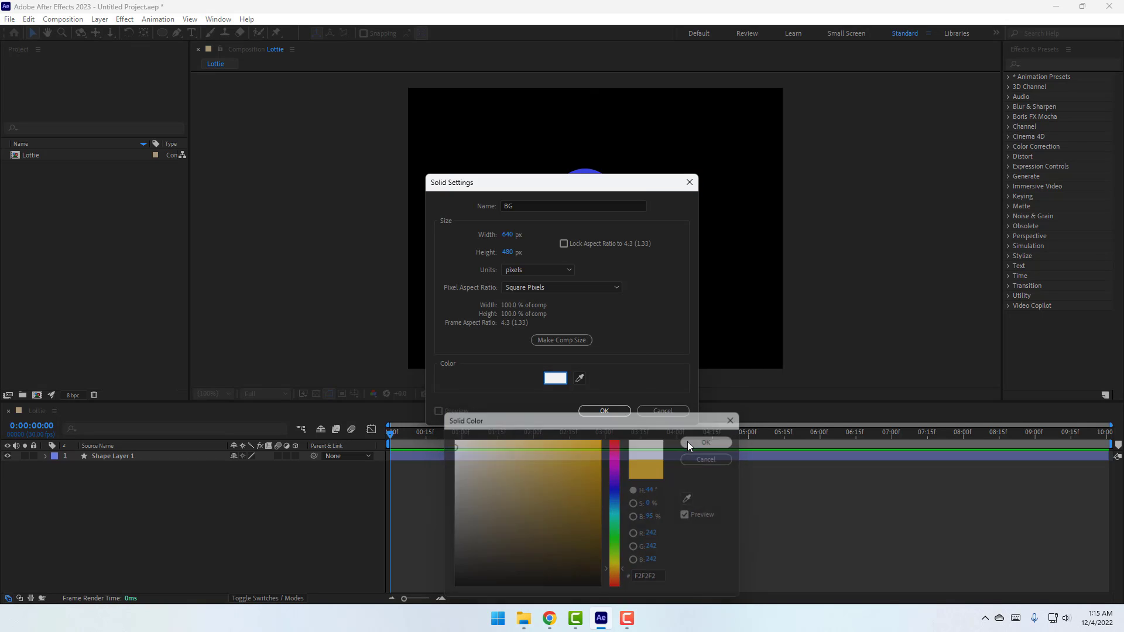
pyautogui.click(606, 412)
pyautogui.moveTo(99, 462); pyautogui.dragTo(113, 490)
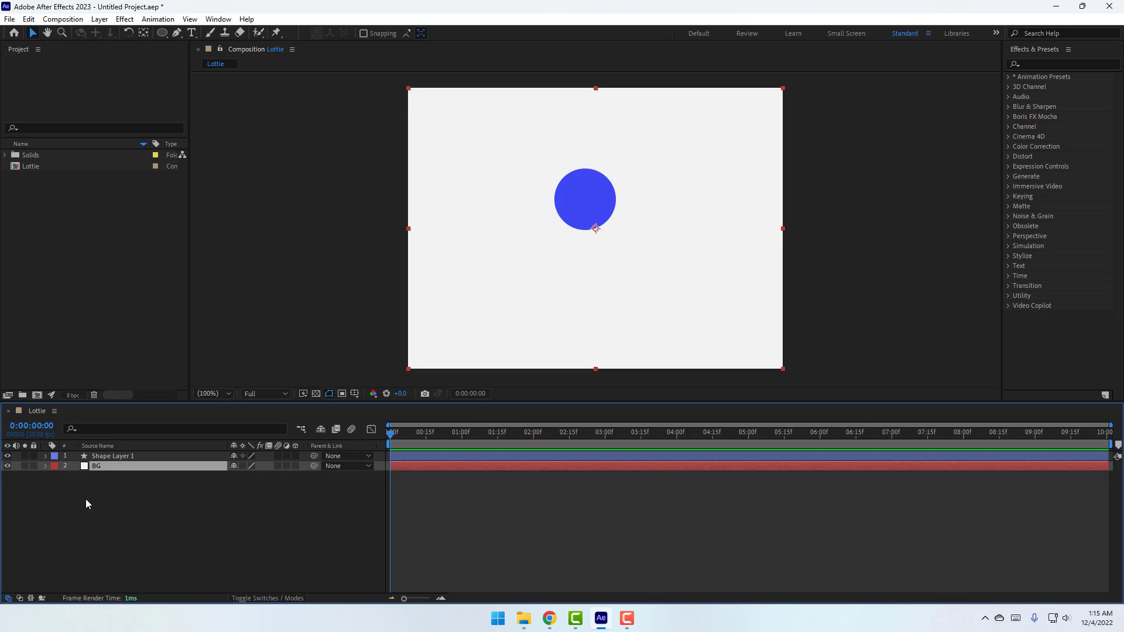
pyautogui.click(88, 497)
# Rename the shape layer to 'circle' and drag it down near the canvas bottom centre
pyautogui.click(105, 459)
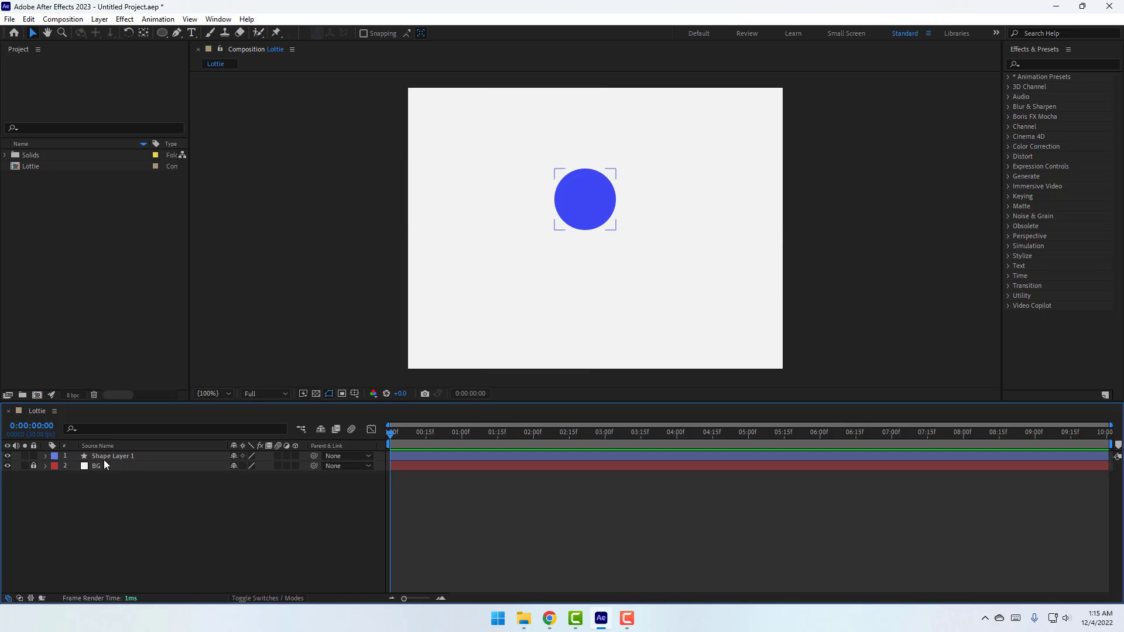
pyautogui.press('Return')
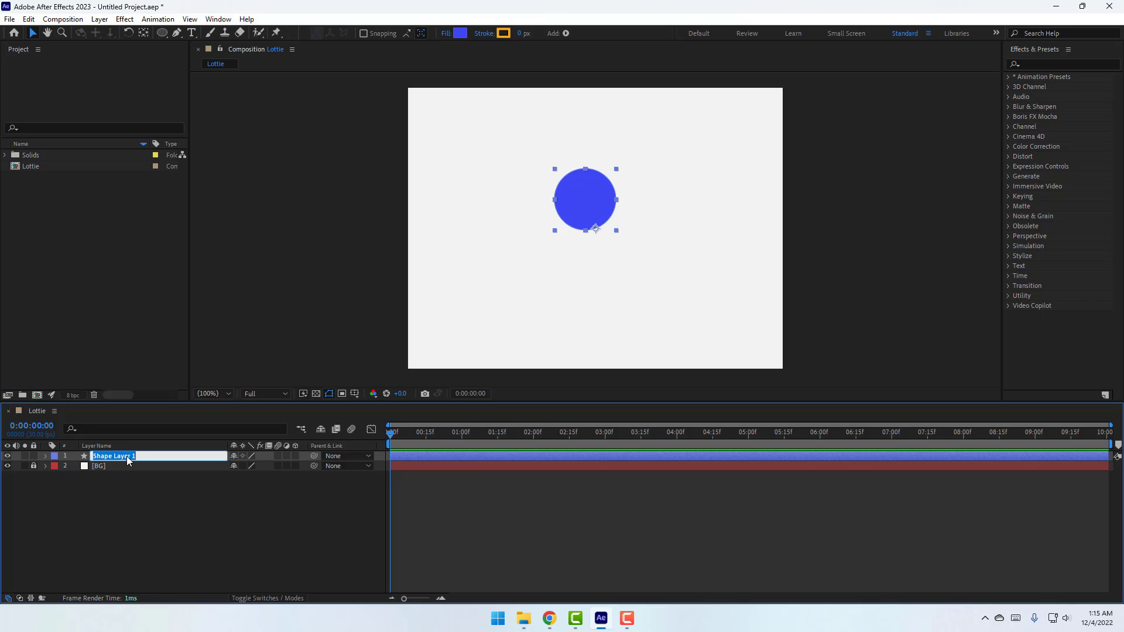
pyautogui.write('circle')
pyautogui.press('Return')
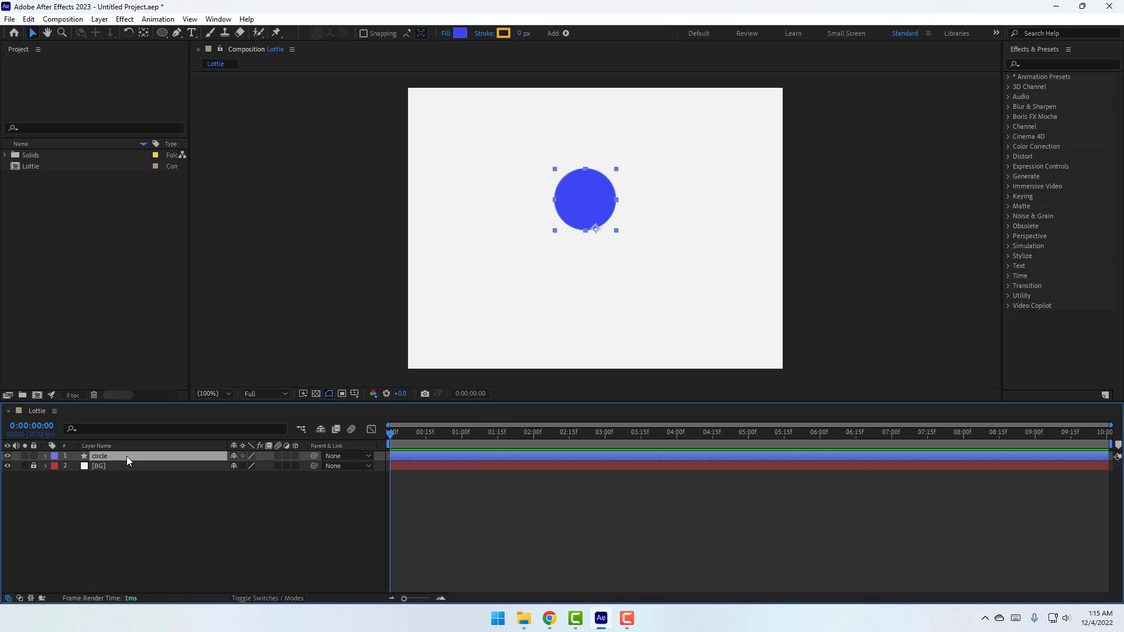
pyautogui.moveTo(593, 204); pyautogui.dragTo(602, 332)
pyautogui.scroll(-1, 589, 340)
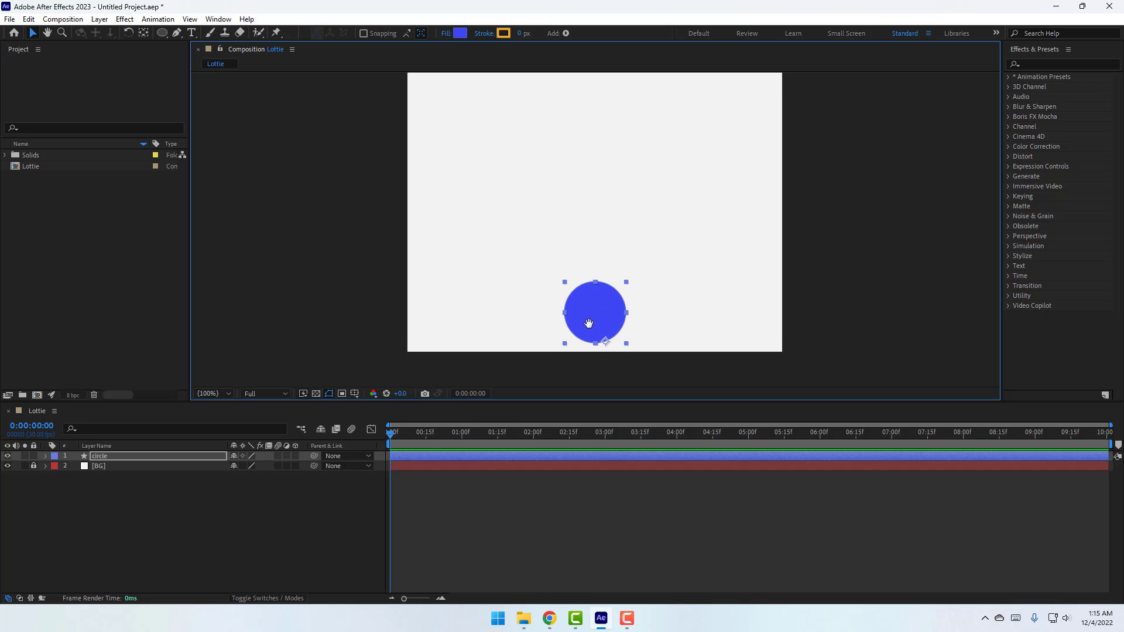
# Show only the circle's Position and set its first keyframe at 0f
pyautogui.click(143, 36)
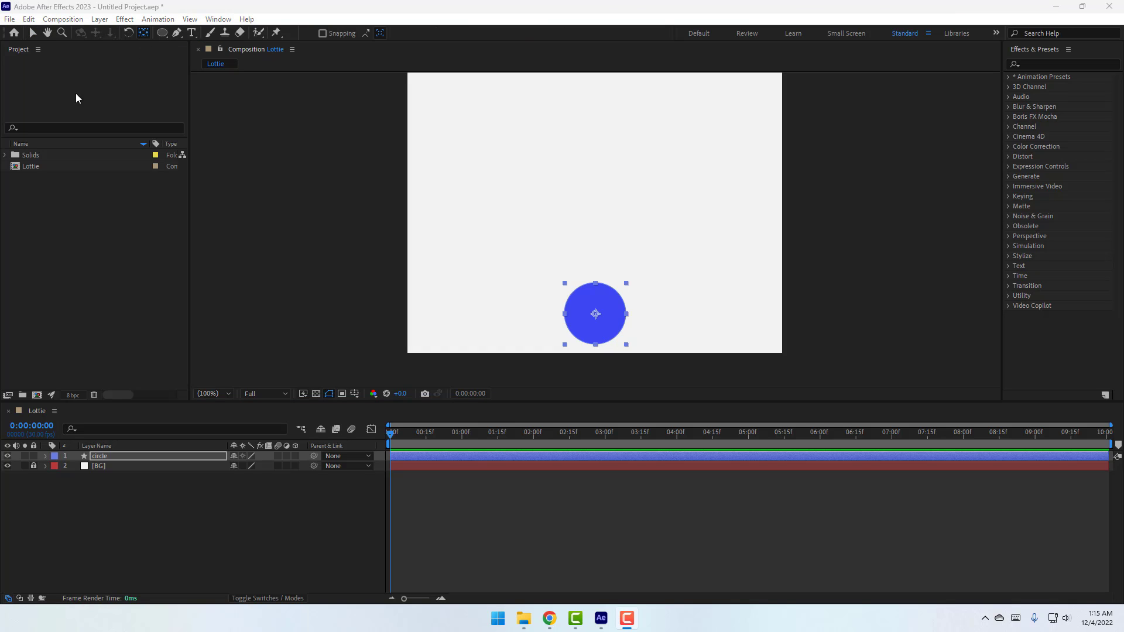
pyautogui.click(31, 35)
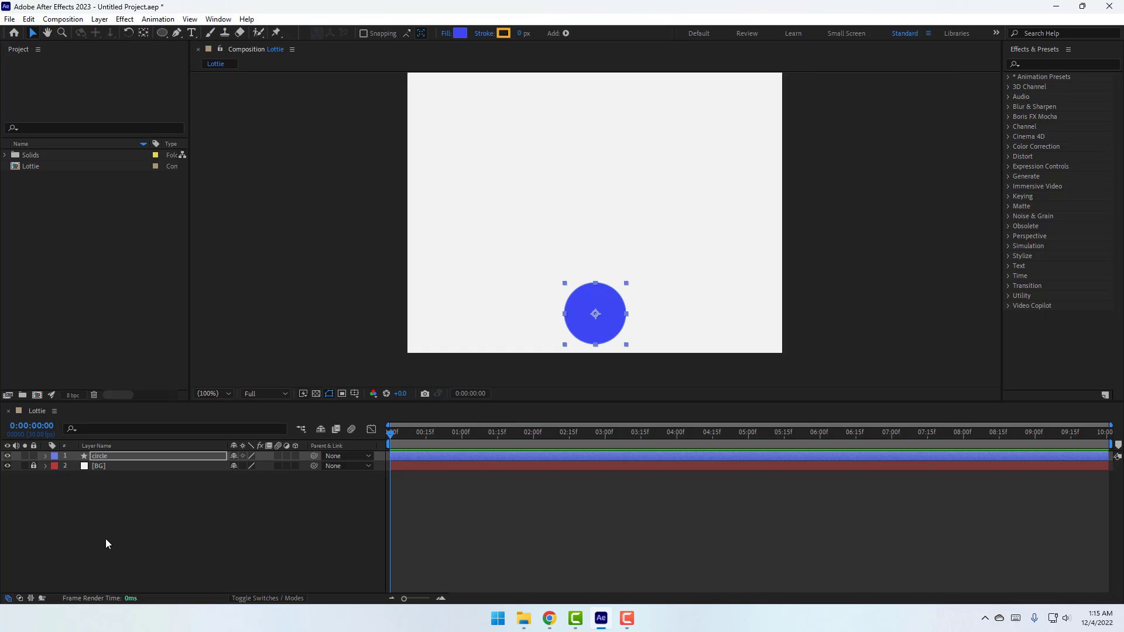
pyautogui.click(97, 458)
pyautogui.press('p')
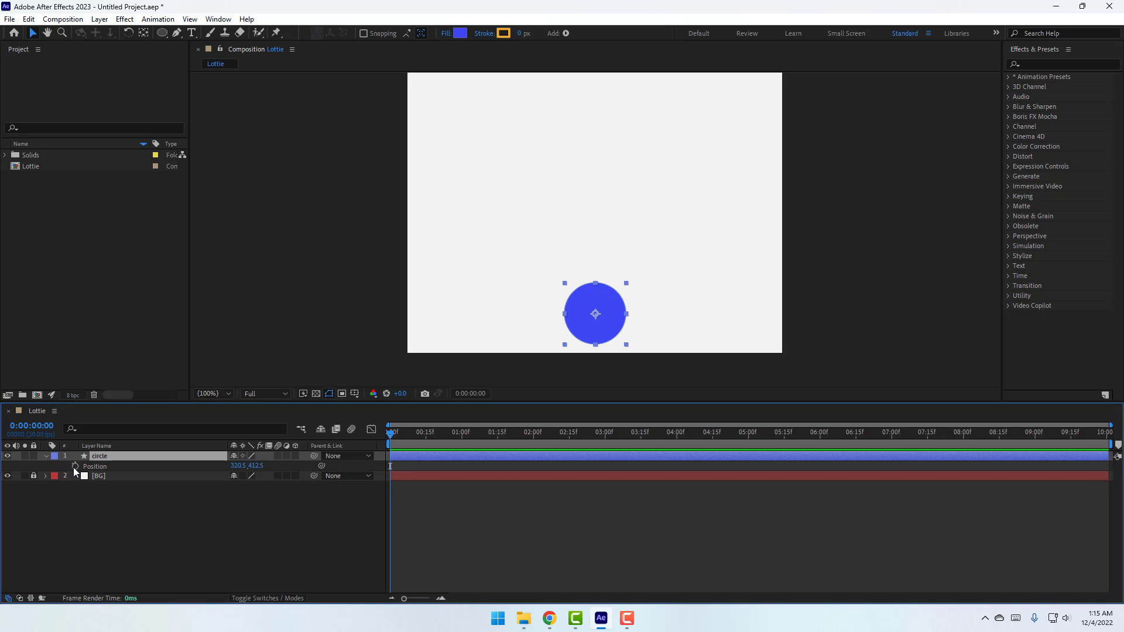
pyautogui.click(74, 467)
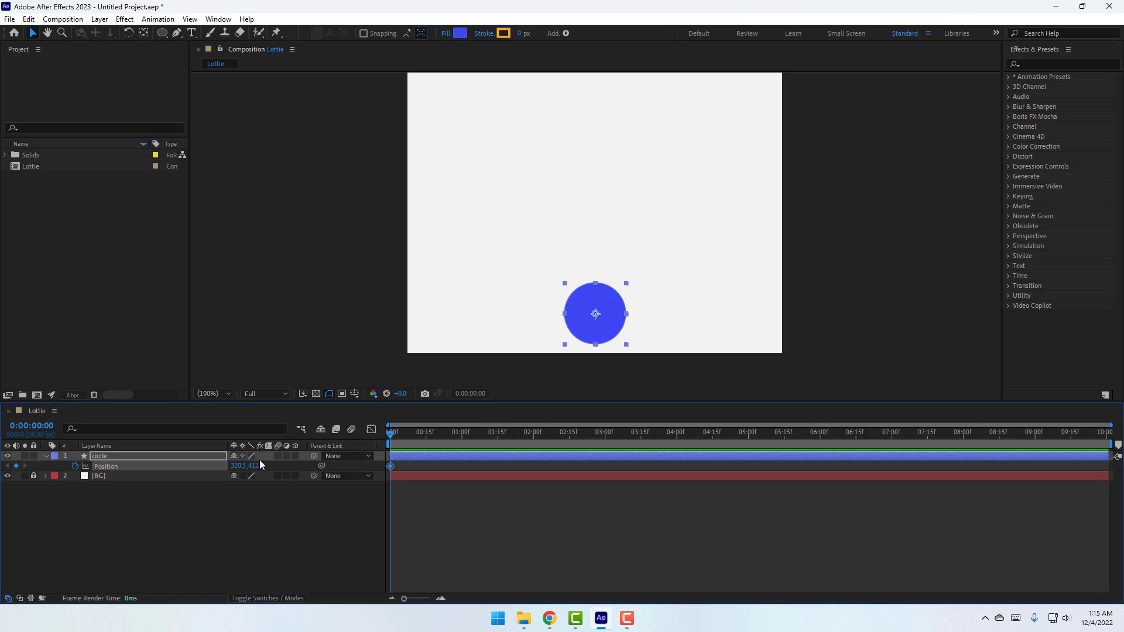
# At 10f, raise the circle to the top with Position Y 94.5
pyautogui.click(472, 395)
pyautogui.write('+10')
pyautogui.click(573, 331)
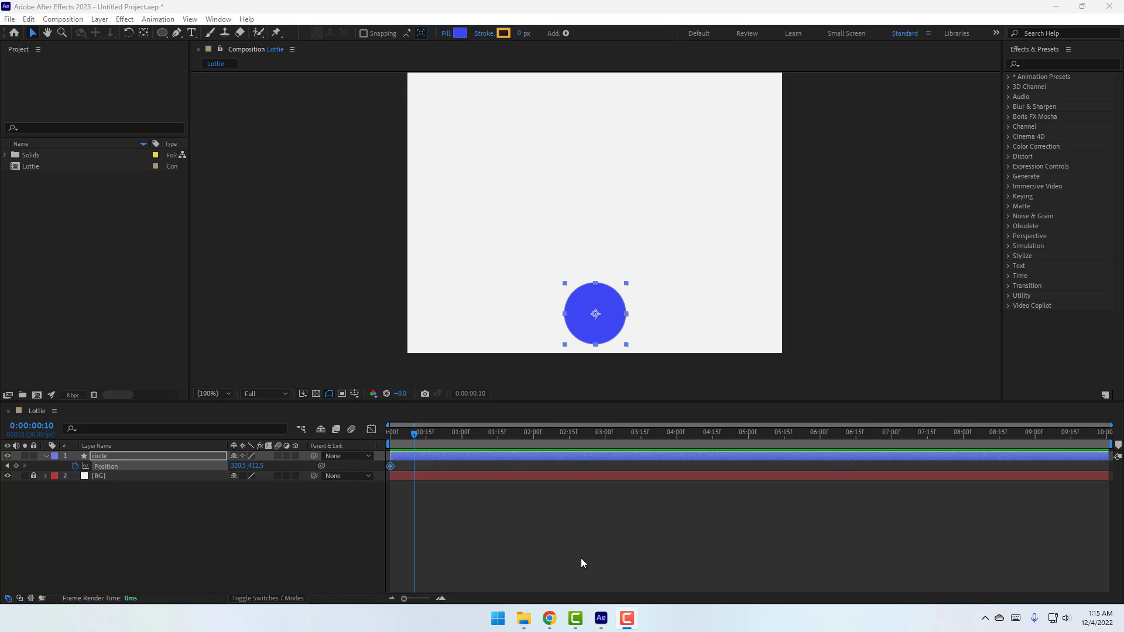
pyautogui.click(495, 525)
pyautogui.moveTo(253, 472); pyautogui.dragTo(280, 512)
# Copy the 0f Position keyframe to 20f so the circle returns to the bottom
pyautogui.hotkey('shift', 'pagedown')
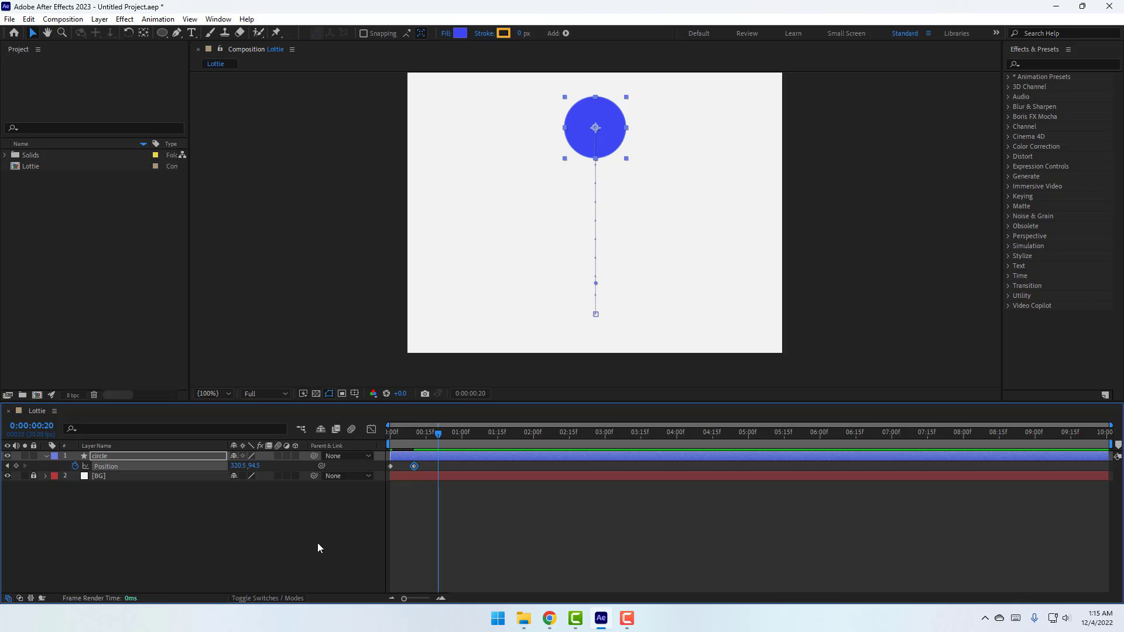
pyautogui.click(390, 466)
pyautogui.hotkey('ctrl', 'c')
pyautogui.hotkey('ctrl', 'v')
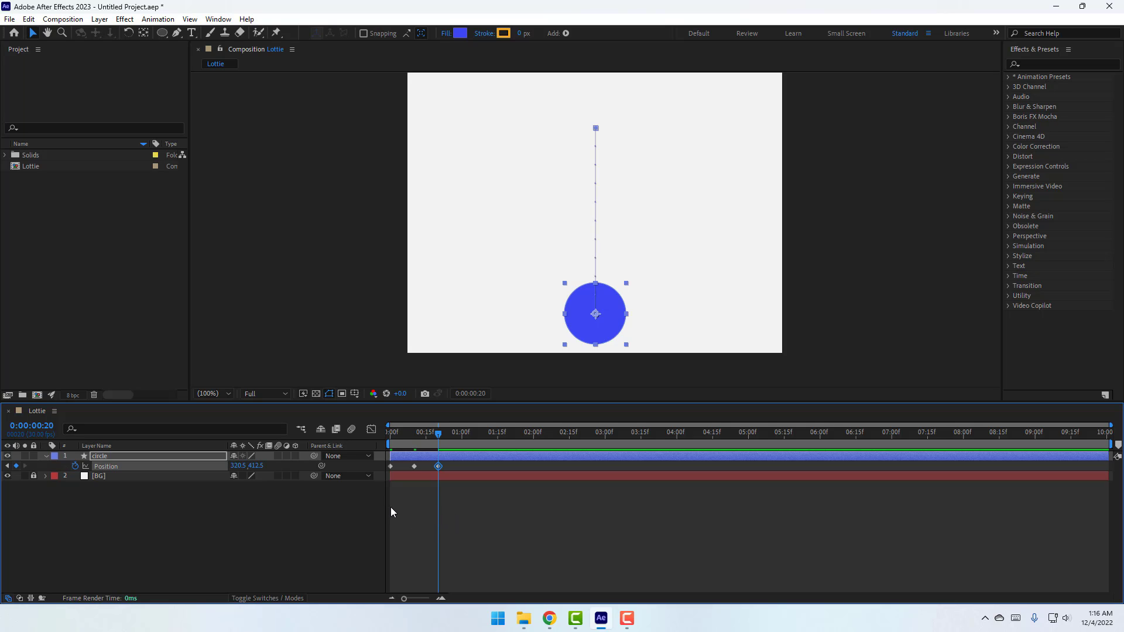
pyautogui.press('pagedown')
pyautogui.press('pagedown')
pyautogui.press('pagedown')
pyautogui.scroll(5, 628, 276)
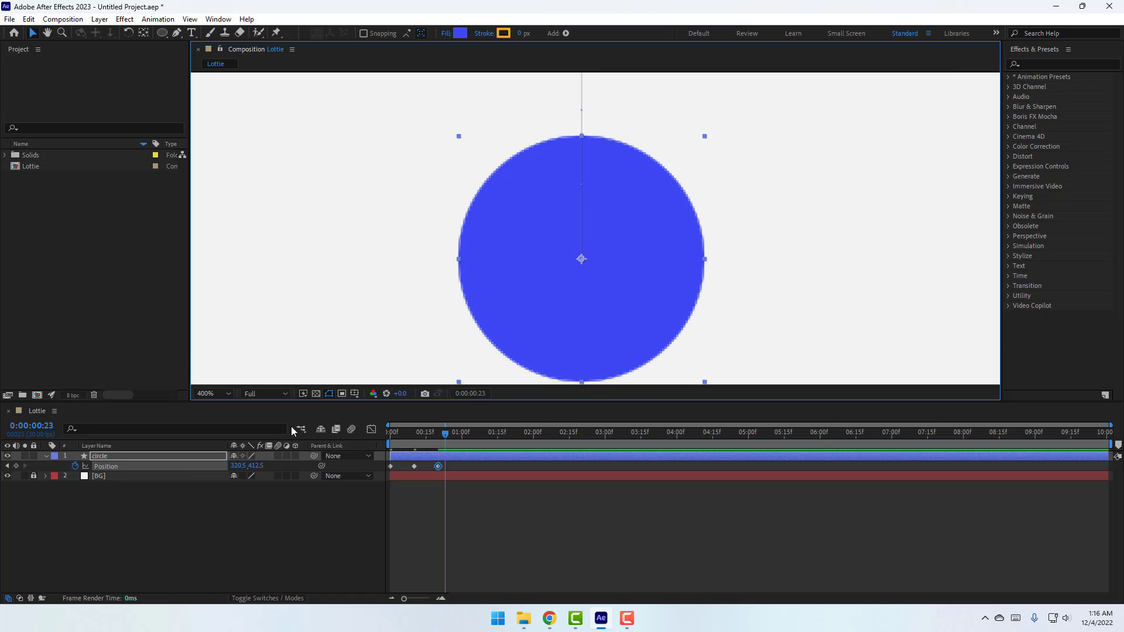
# Add a small hop to Y 396.5 at 23f and paste the resting keyframe at 26f
pyautogui.moveTo(256, 466); pyautogui.dragTo(247, 476)
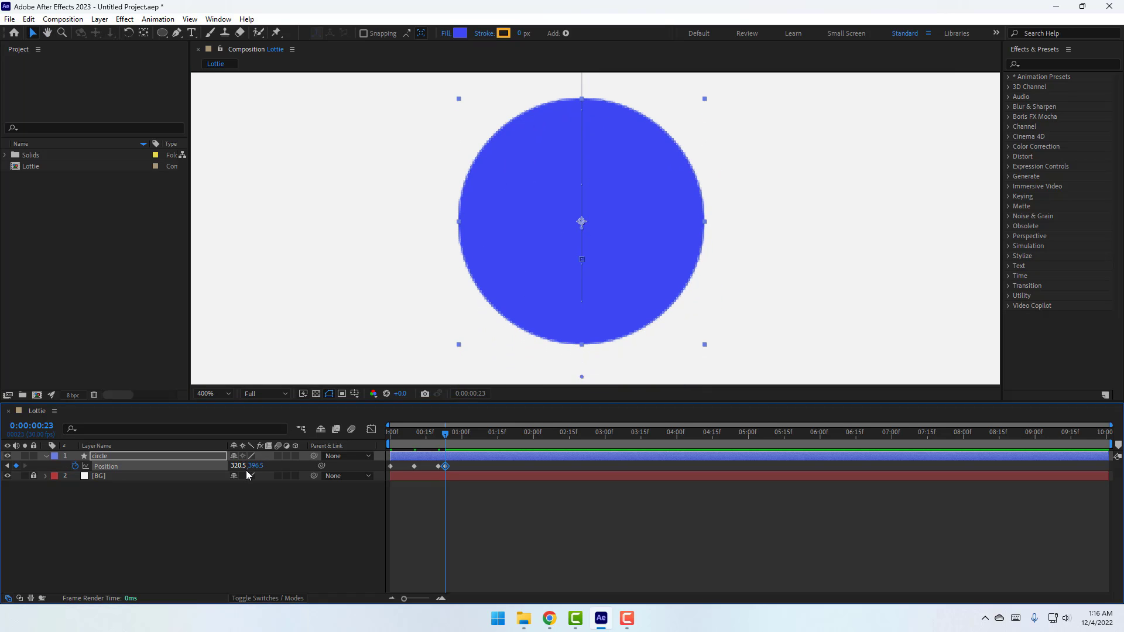
pyautogui.press('pagedown')
pyautogui.press('pagedown')
pyautogui.press('pagedown')
pyautogui.click(438, 469)
pyautogui.click(438, 467)
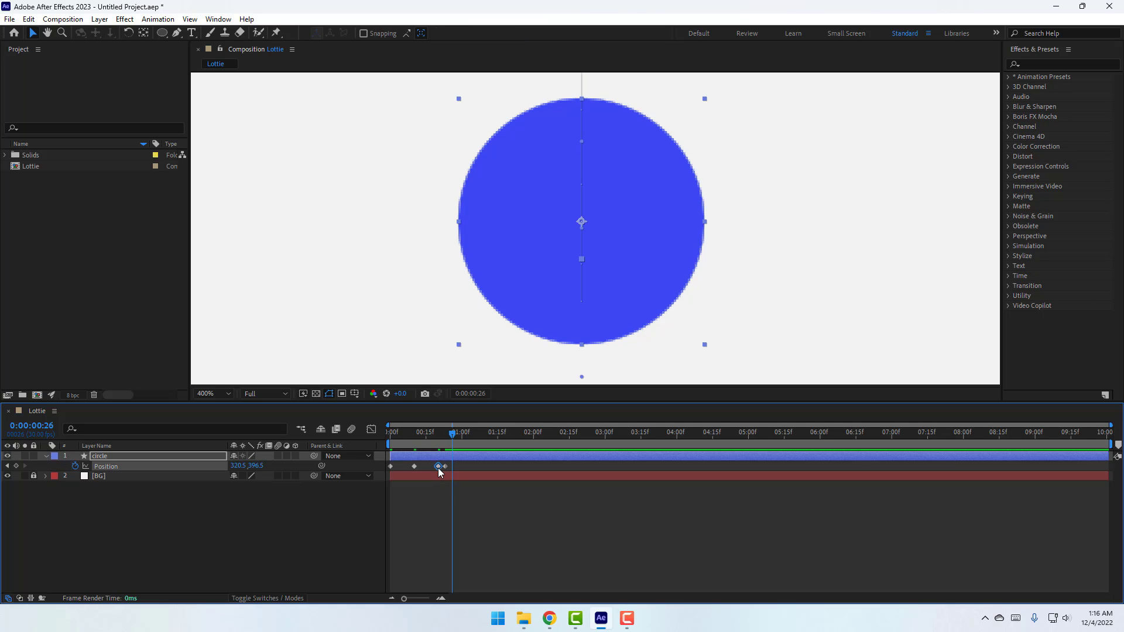
pyautogui.hotkey('ctrl', 'c')
pyautogui.hotkey('ctrl', 'v')
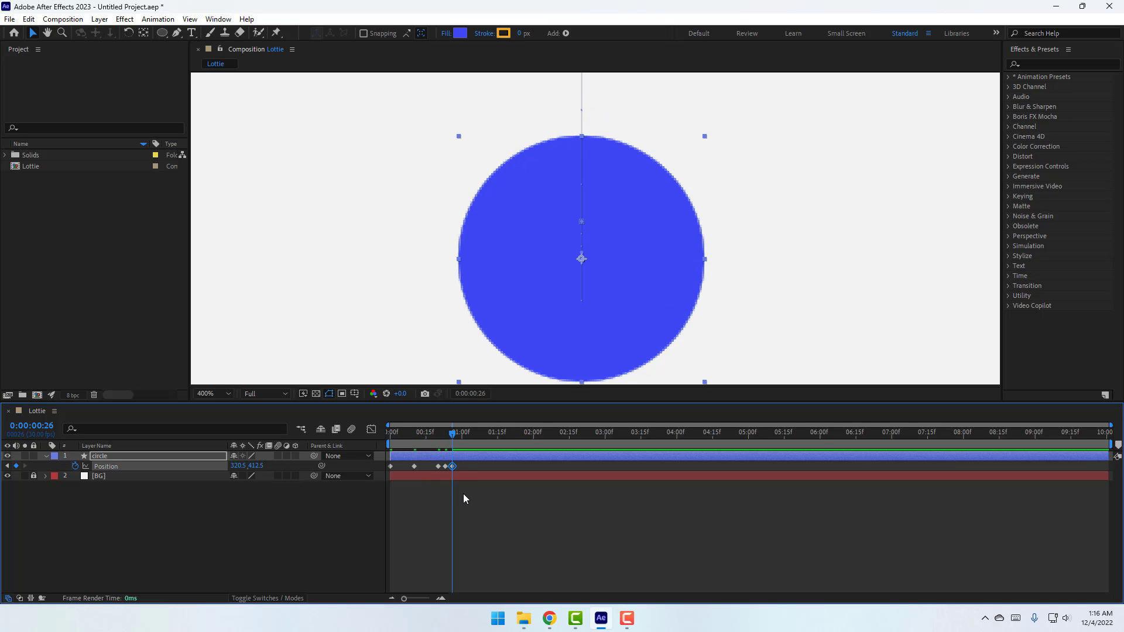
# Apply Easy Ease to all five Position keyframes
pyautogui.moveTo(466, 466); pyautogui.dragTo(378, 474)
pyautogui.rightClick(407, 466)
pyautogui.moveTo(440, 457)
pyautogui.click(580, 497)
pyautogui.press(',')
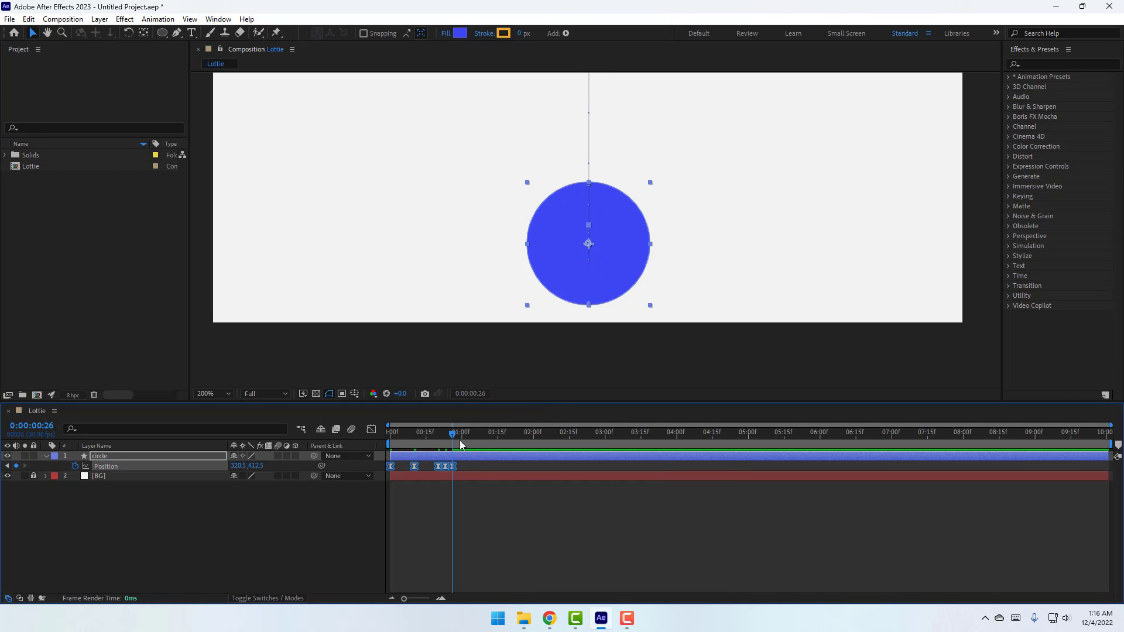
# End the work area at about 1 second and fit the view back to 100%
pyautogui.click(455, 435)
pyautogui.moveTo(453, 433); pyautogui.dragTo(463, 434)
pyautogui.press('n')
pyautogui.click(538, 537)
pyautogui.click(220, 393)
pyautogui.click(237, 199)
# Preview the bouncing circle animation twice
pyautogui.press('space')
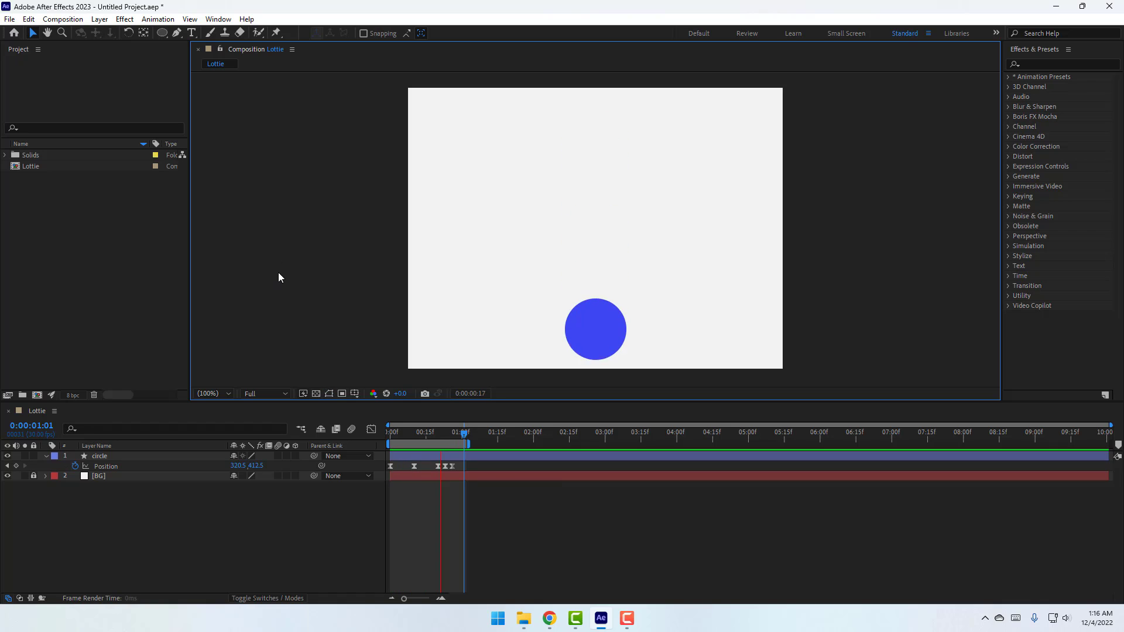
pyautogui.click(329, 394)
pyautogui.click(628, 618)
pyautogui.click(580, 539)
pyautogui.press('space')
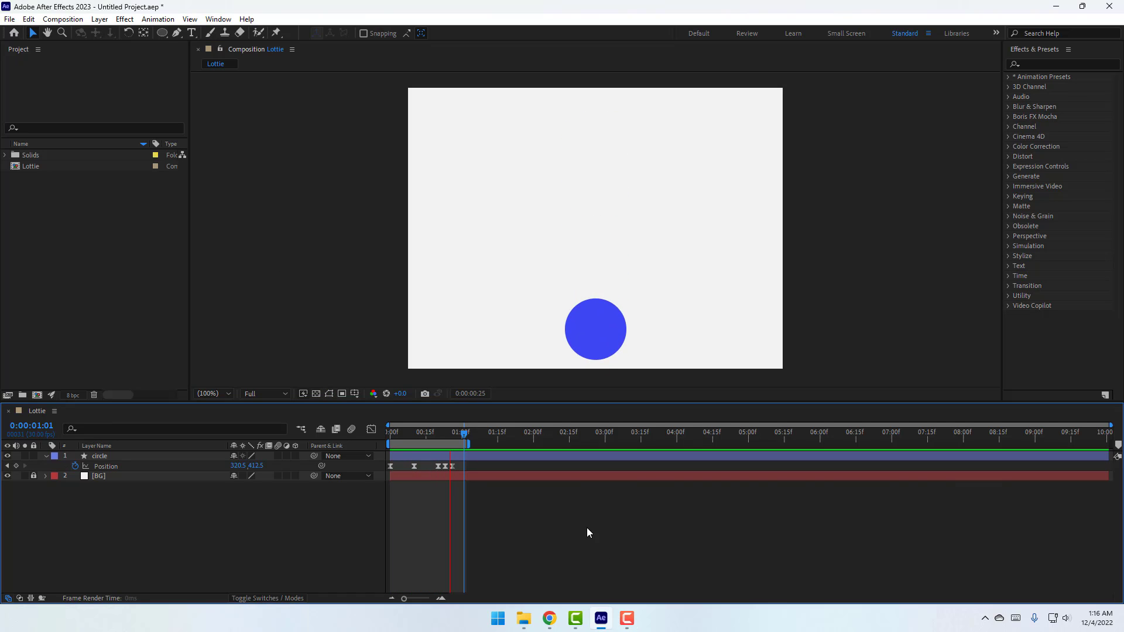
pyautogui.press('space')
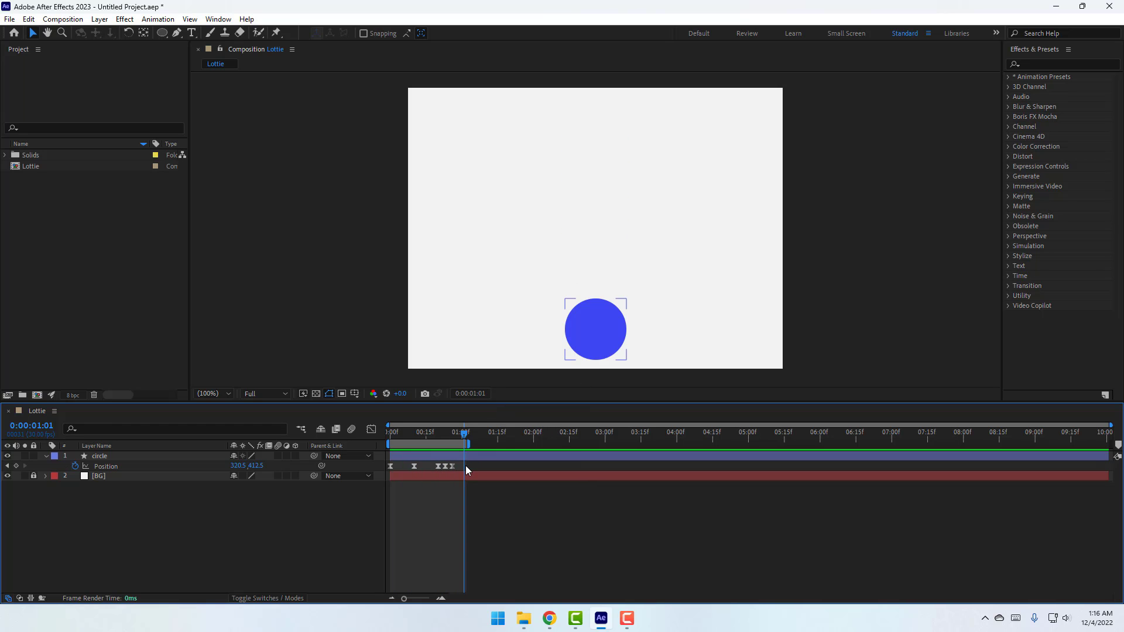
pyautogui.moveTo(451, 465); pyautogui.dragTo(431, 470)
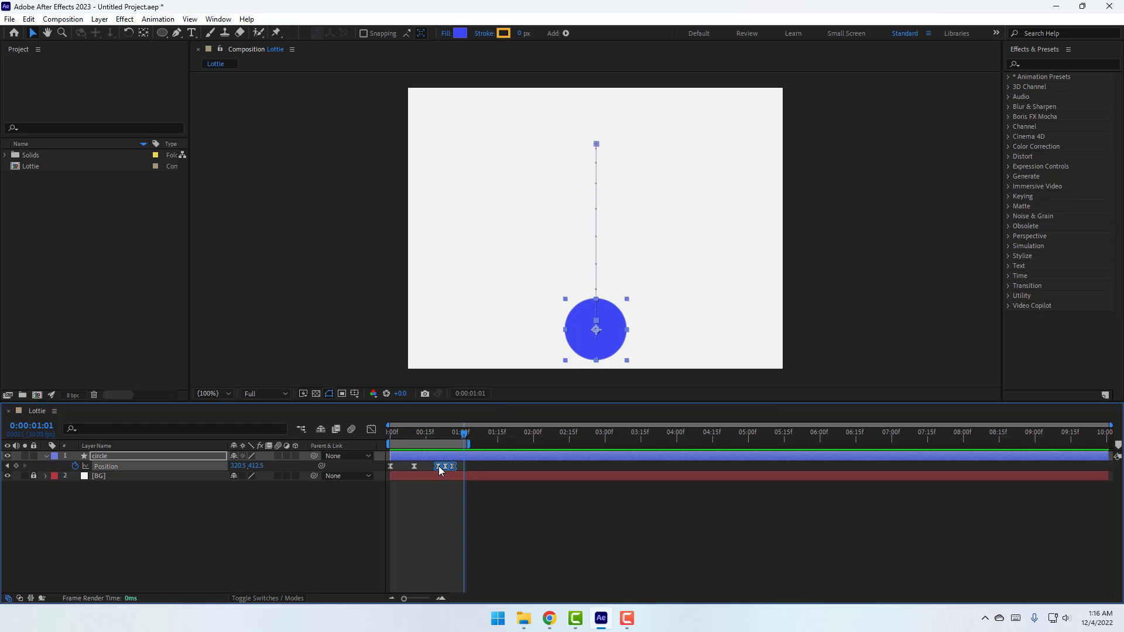
# Set the selected keyframes' Spatial Interpolation to Linear in Keyframe Interpolation
pyautogui.rightClick(437, 466)
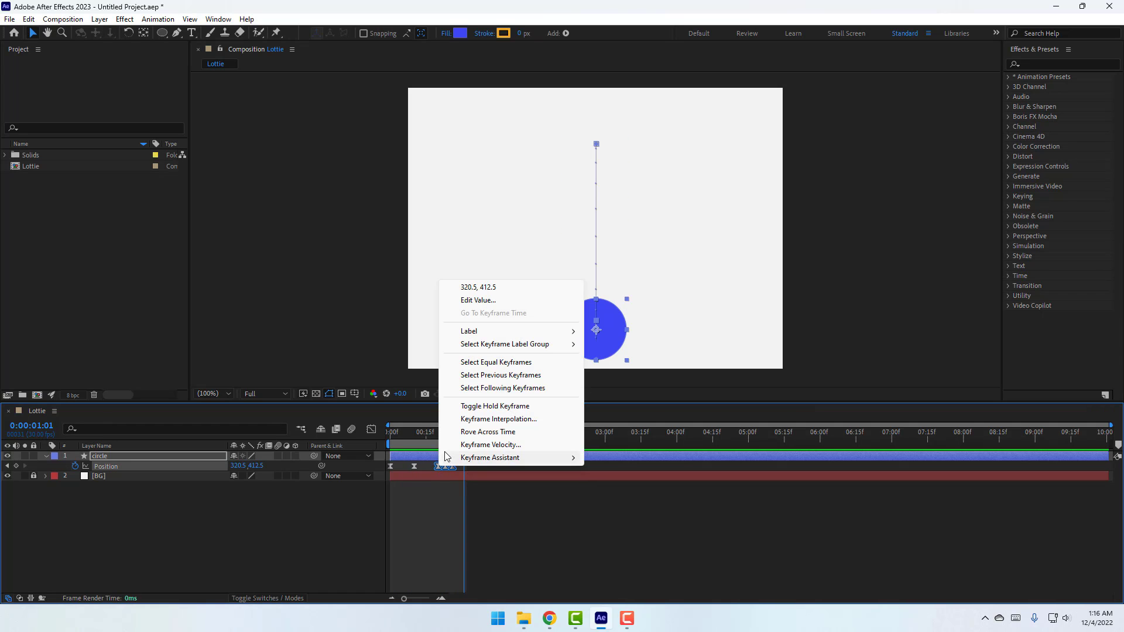
pyautogui.click(518, 419)
pyautogui.click(570, 285)
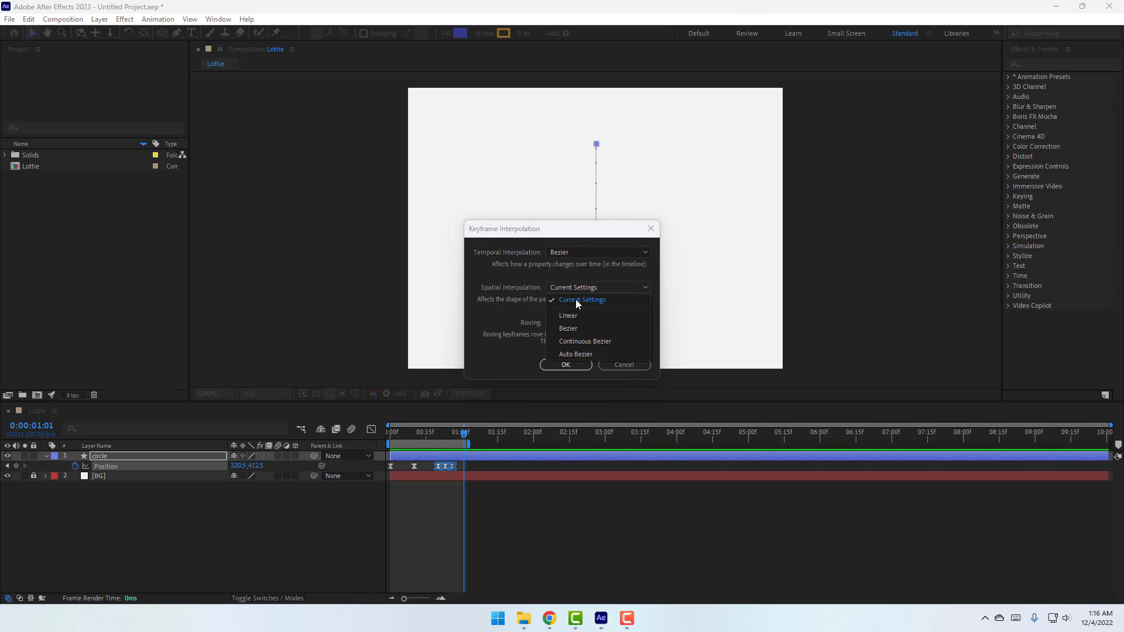
pyautogui.click(574, 317)
pyautogui.click(568, 366)
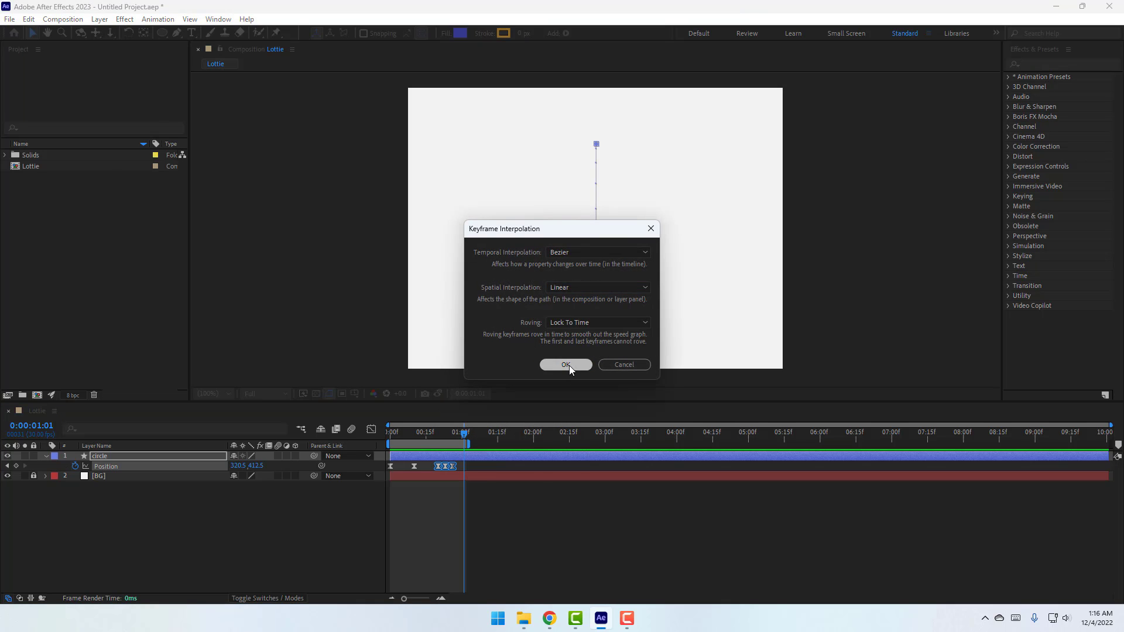
# Preview the bounce and select the Position keyframes to view the straight path
pyautogui.click(529, 512)
pyautogui.press('space')
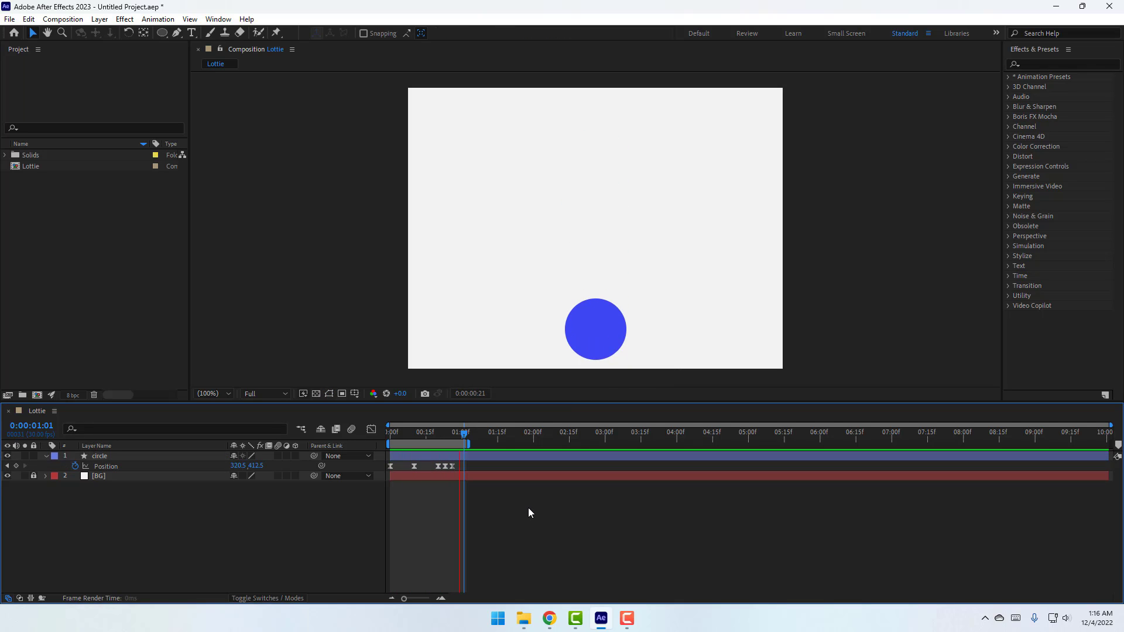
pyautogui.moveTo(476, 461); pyautogui.dragTo(363, 473)
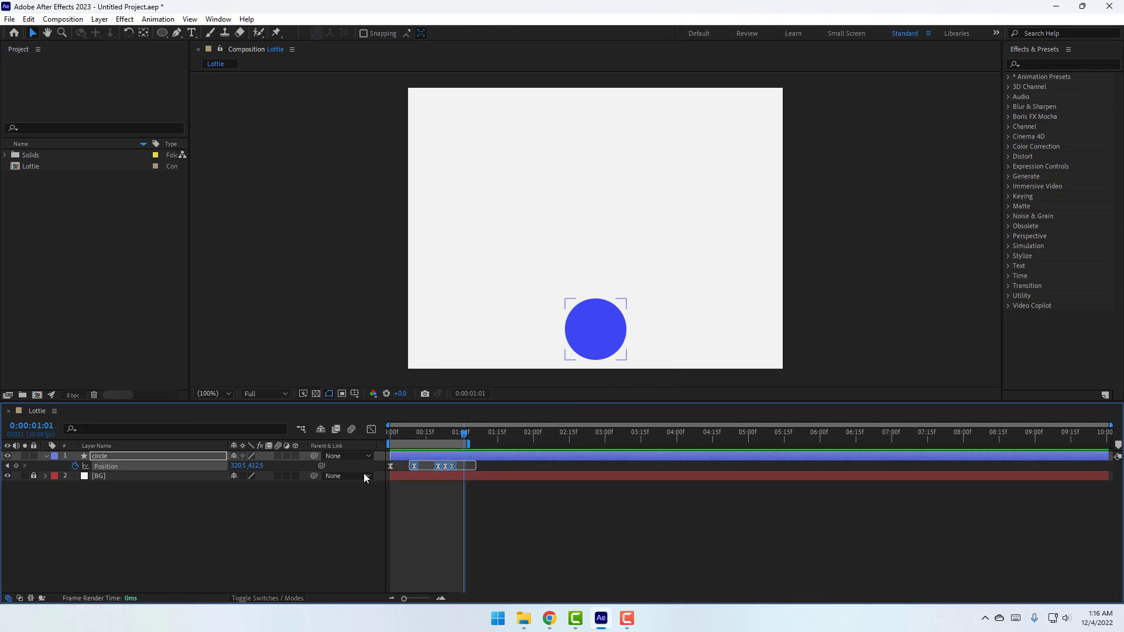
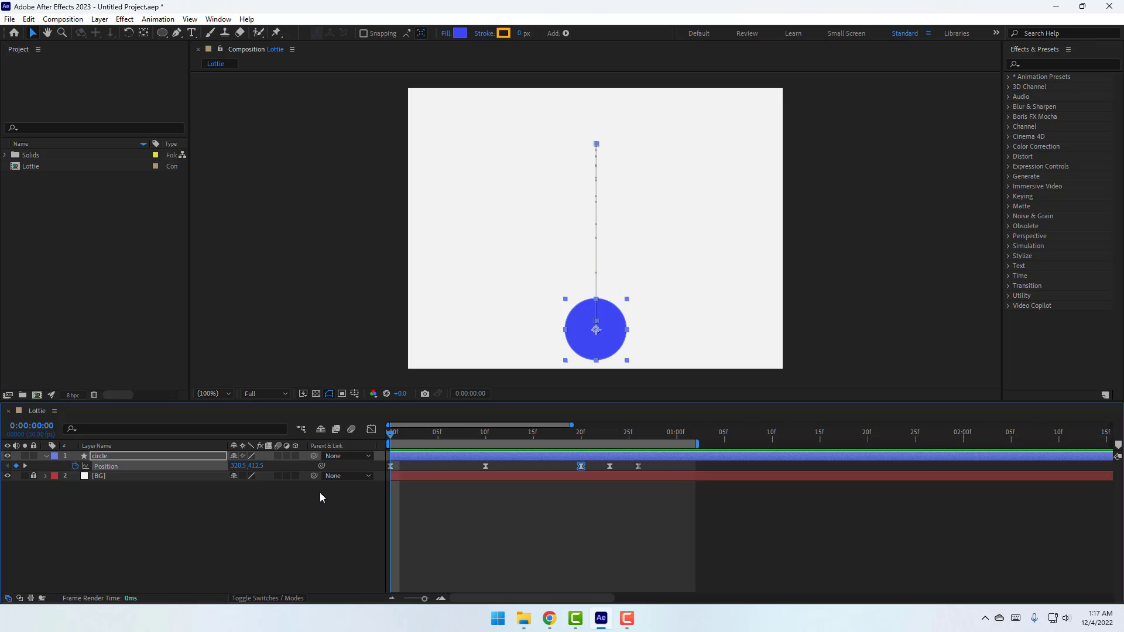
# Reveal the circle layer's Scale property alongside its Position keyframes
pyautogui.hotkey('shift', 's')
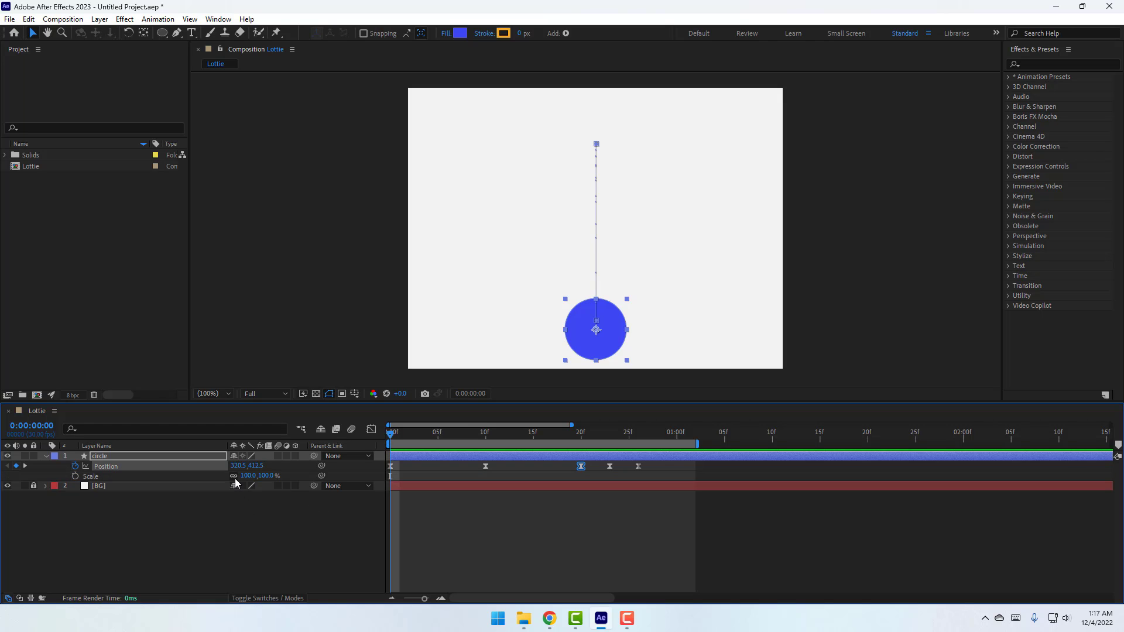
# Keyframe the circle's Scale, stretching it to 142% at frame 7 and back to 100% at frame 15
pyautogui.click(75, 476)
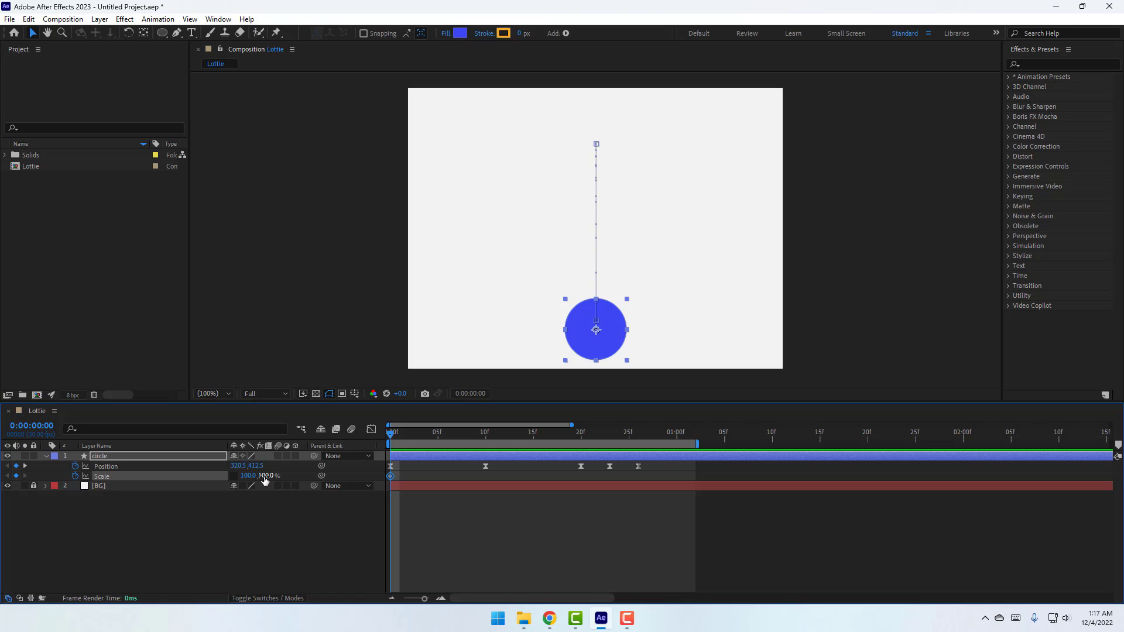
pyautogui.press('pagedown')
pyautogui.press('pagedown')
pyautogui.press('pagedown')
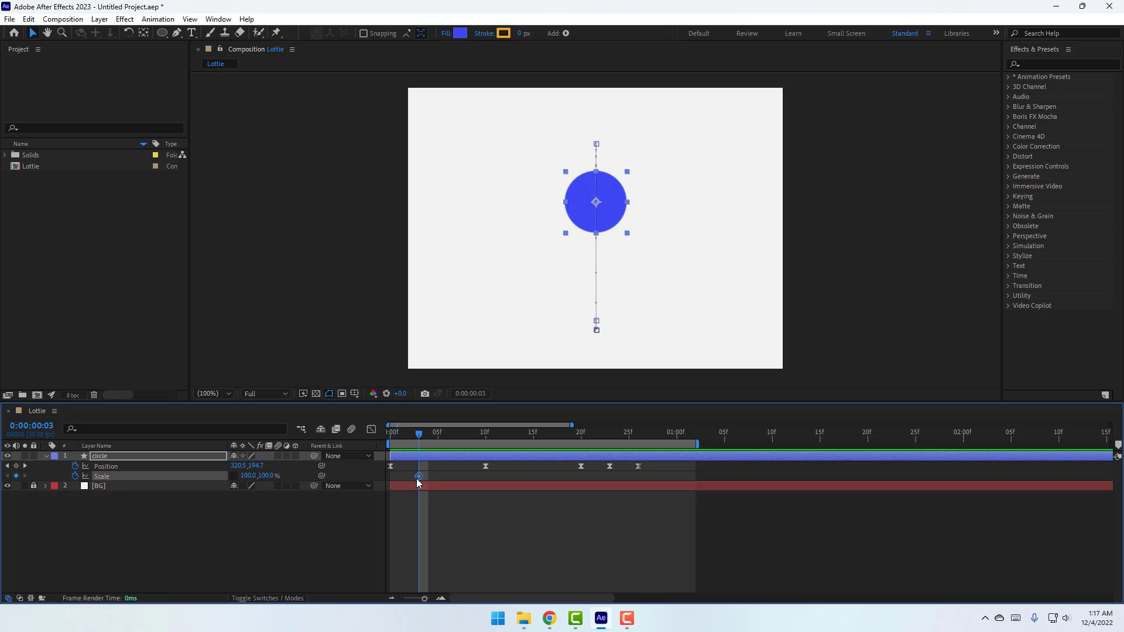
pyautogui.press('pagedown')
pyautogui.press('pagedown')
pyautogui.press('pagedown')
pyautogui.press('pagedown')
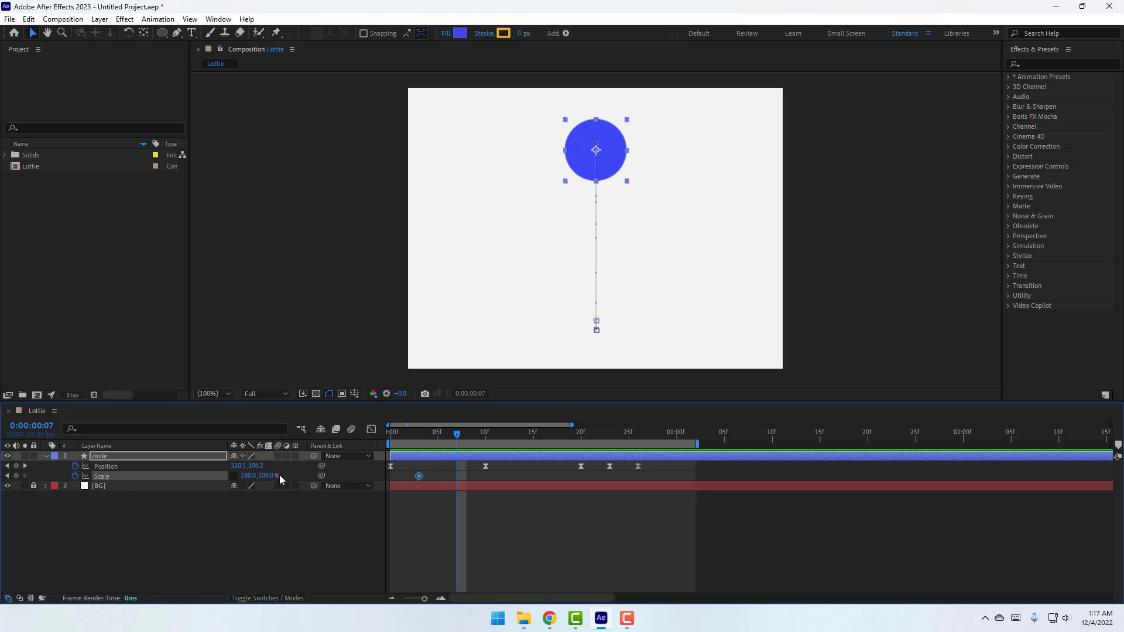
pyautogui.moveTo(270, 481); pyautogui.dragTo(501, 444)
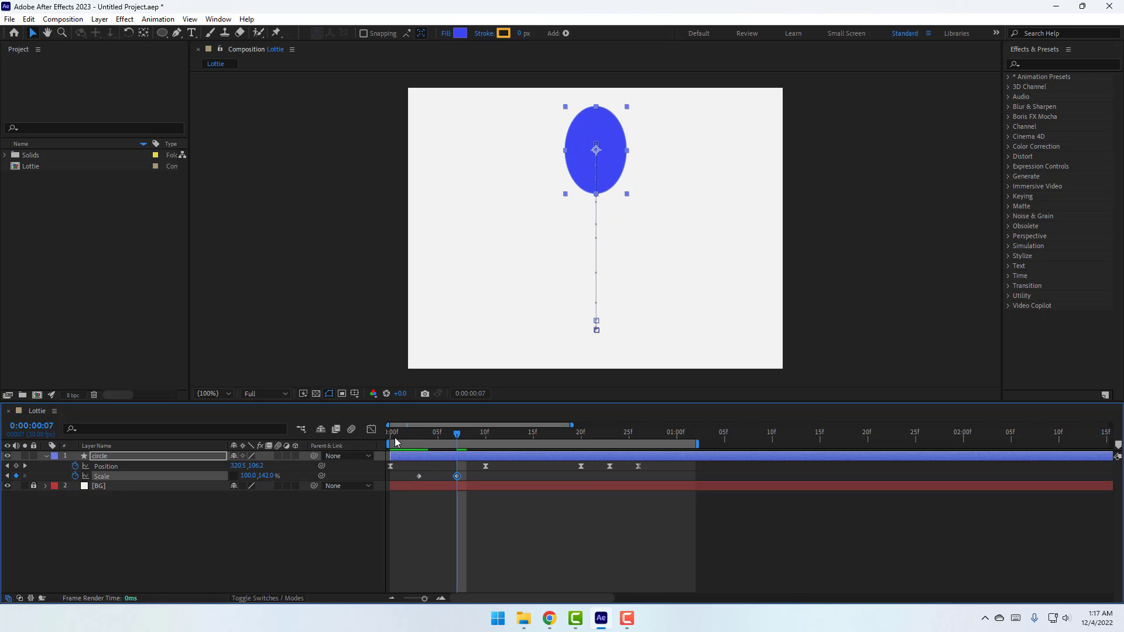
pyautogui.moveTo(395, 442); pyautogui.dragTo(505, 448)
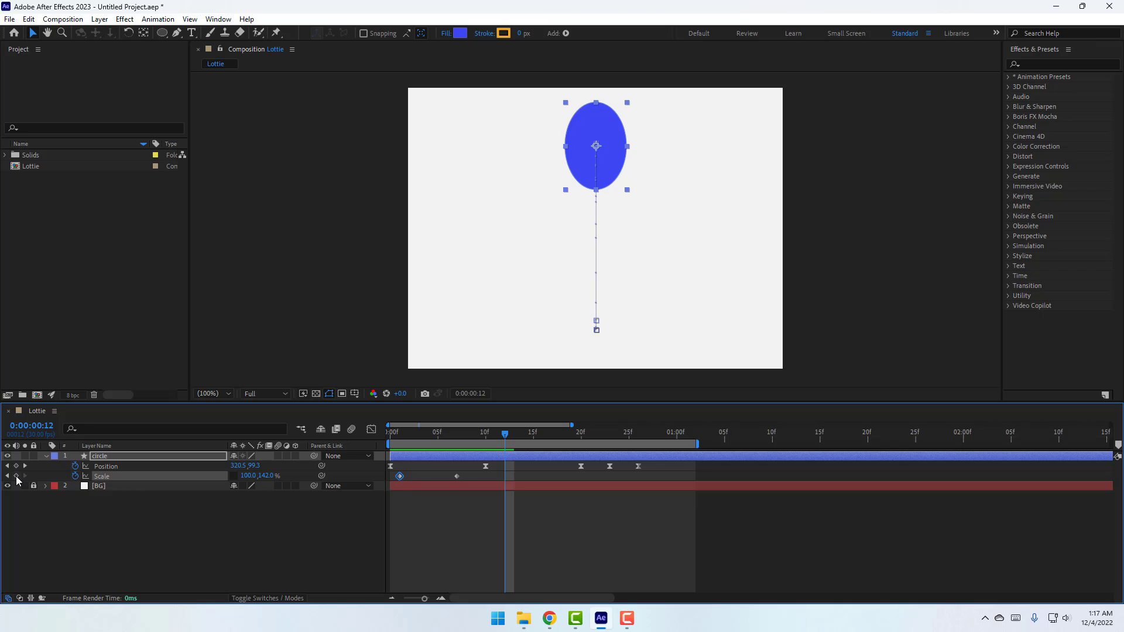
pyautogui.moveTo(510, 440); pyautogui.dragTo(532, 439)
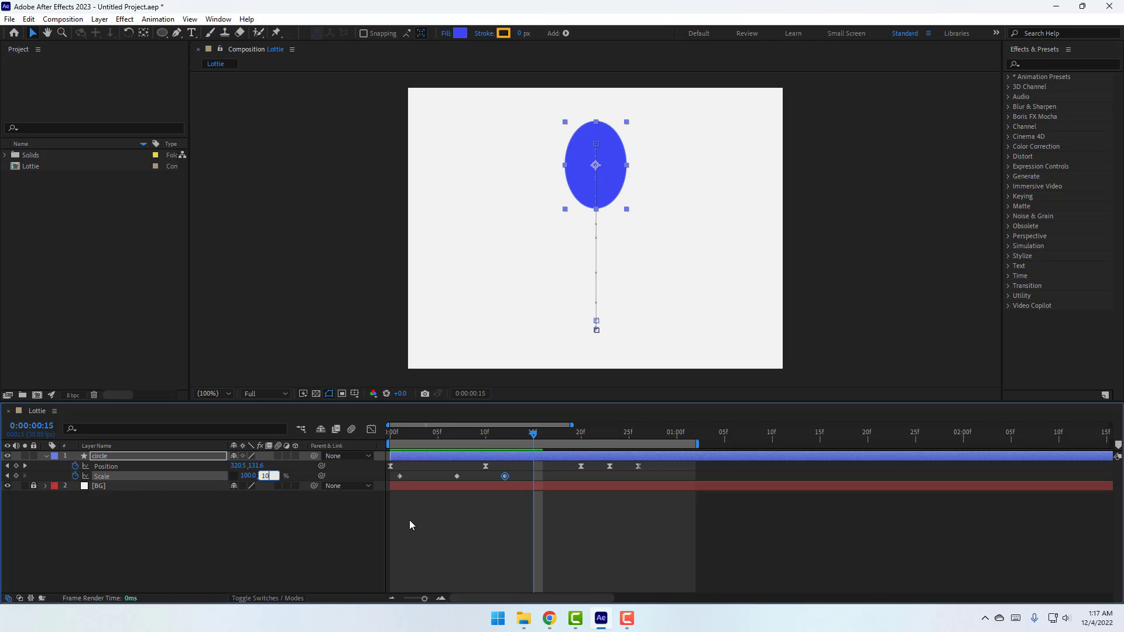
pyautogui.write('0')
pyautogui.press('Return')
# Nudge a keyframe a frame earlier, then key Scale 136% at frame 18 and 100% at frame 20
pyautogui.moveTo(505, 476); pyautogui.dragTo(496, 476)
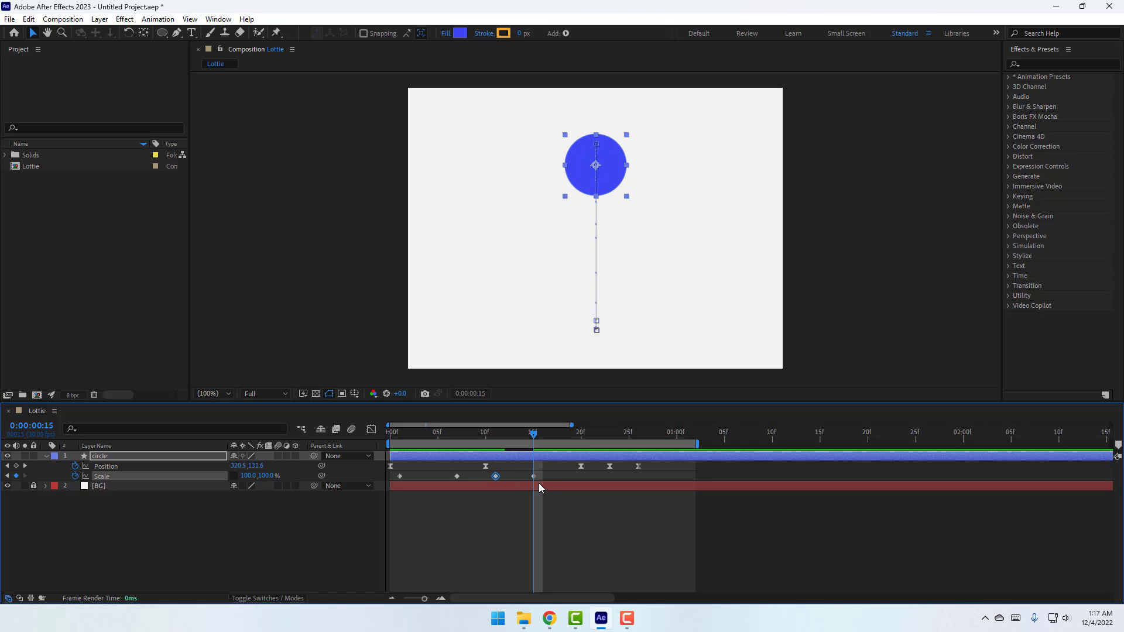
pyautogui.press('space')
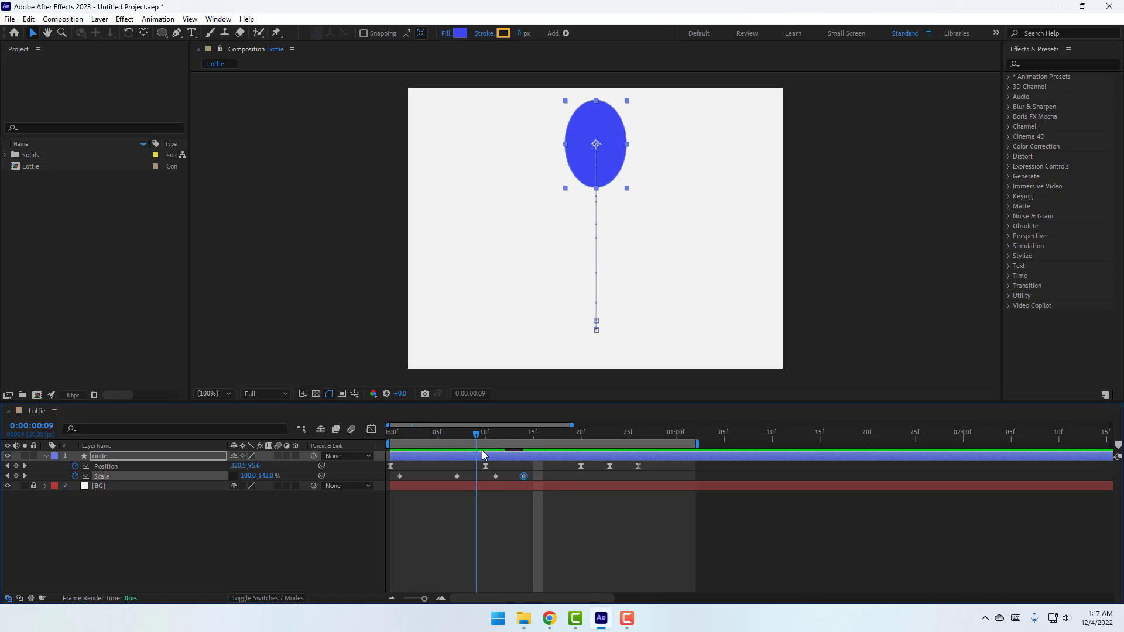
pyautogui.press('space')
pyautogui.press('pagedown')
pyautogui.press('pagedown')
pyautogui.press('pagedown')
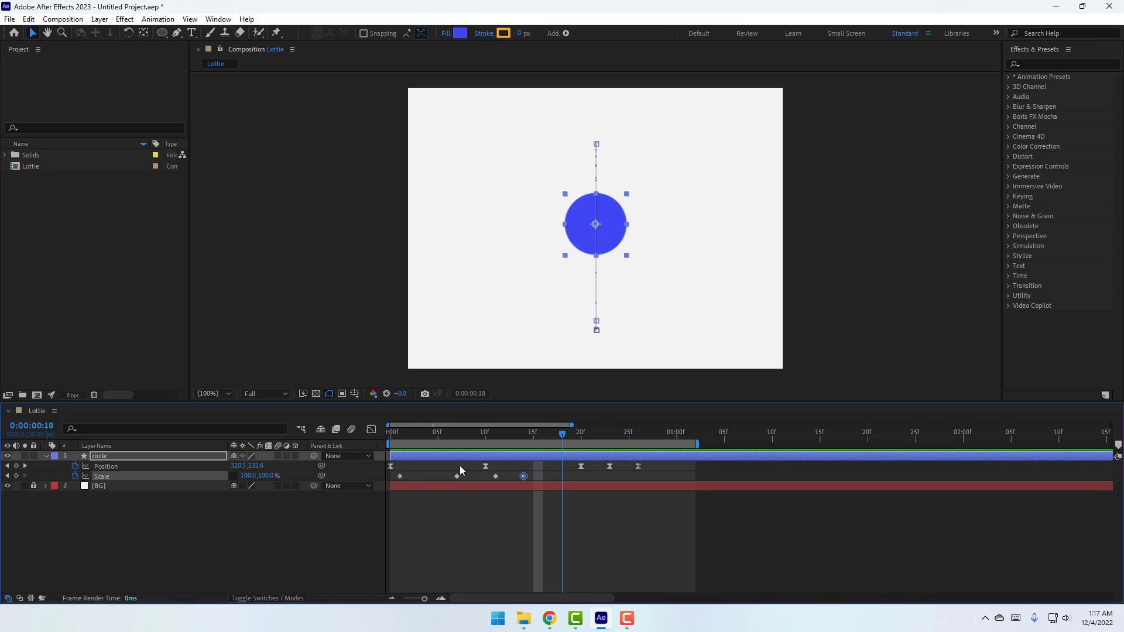
pyautogui.moveTo(271, 476); pyautogui.dragTo(286, 477)
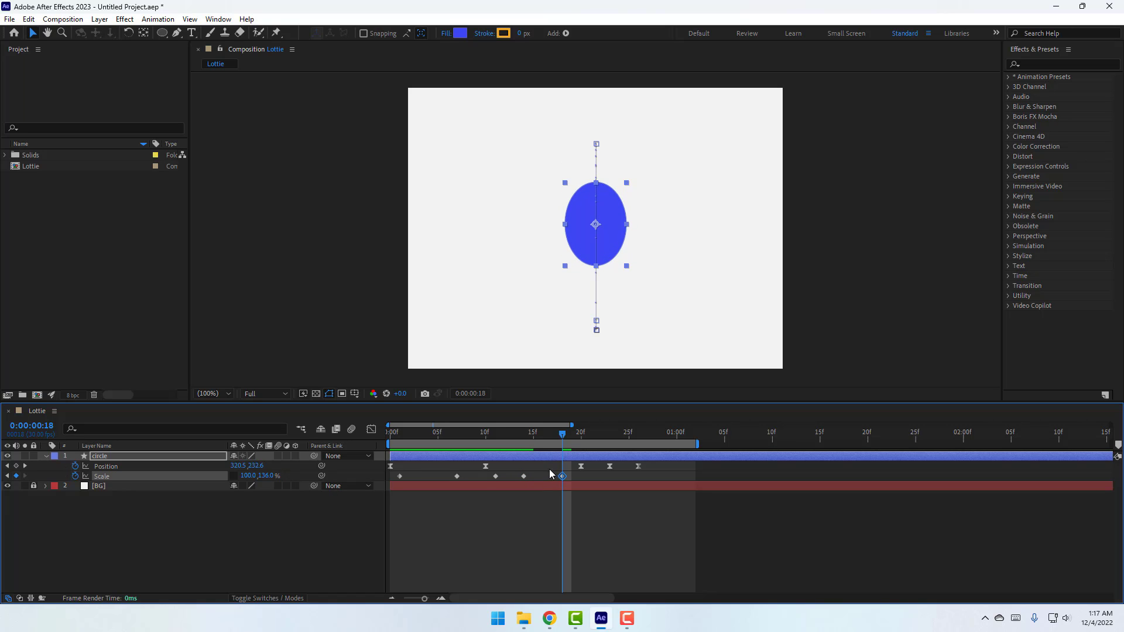
pyautogui.click(577, 435)
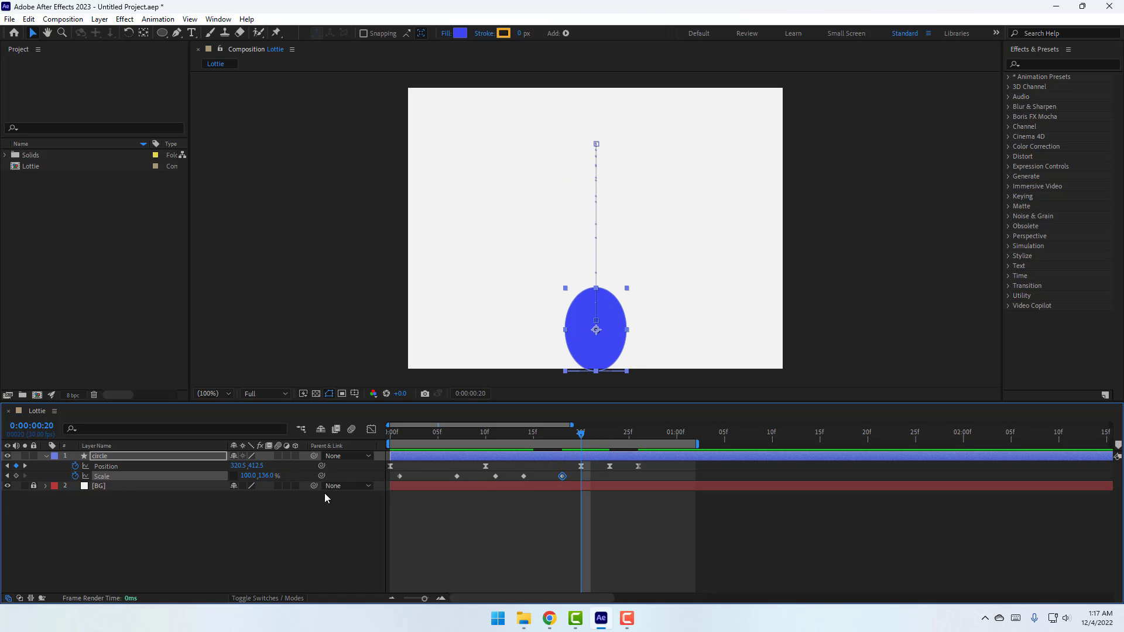
pyautogui.write('0')
pyautogui.press('Return')
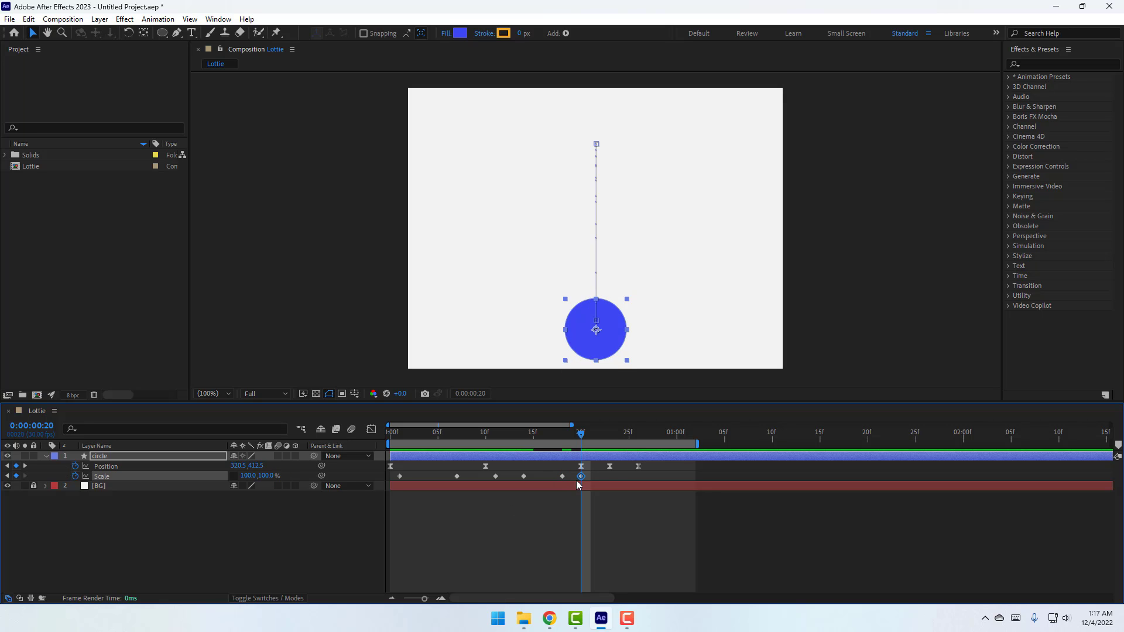
pyautogui.moveTo(592, 494); pyautogui.dragTo(375, 472)
# Apply Easy Ease to the selected Scale keyframes and scrub and preview the result
pyautogui.rightClick(400, 476)
pyautogui.moveTo(415, 468)
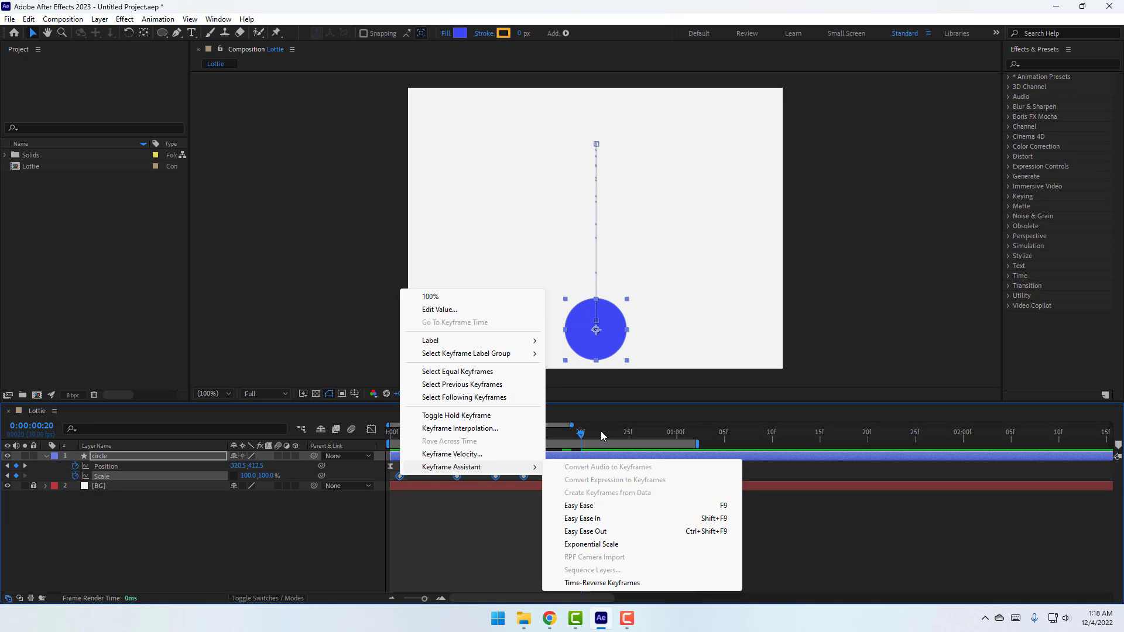
pyautogui.click(577, 500)
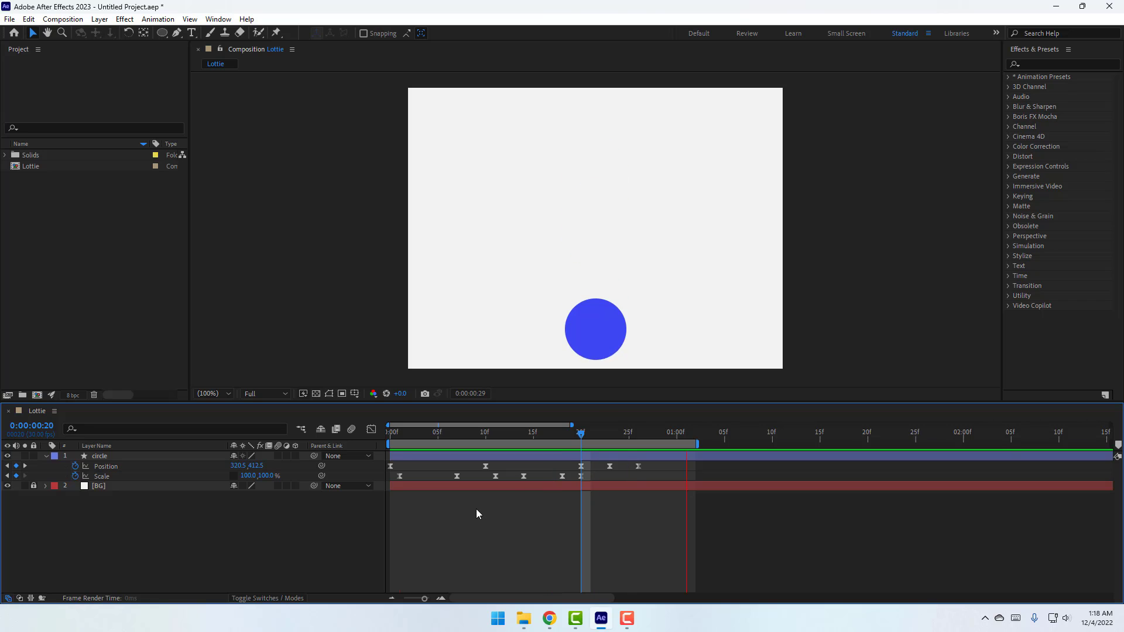
pyautogui.moveTo(420, 438); pyautogui.dragTo(443, 482)
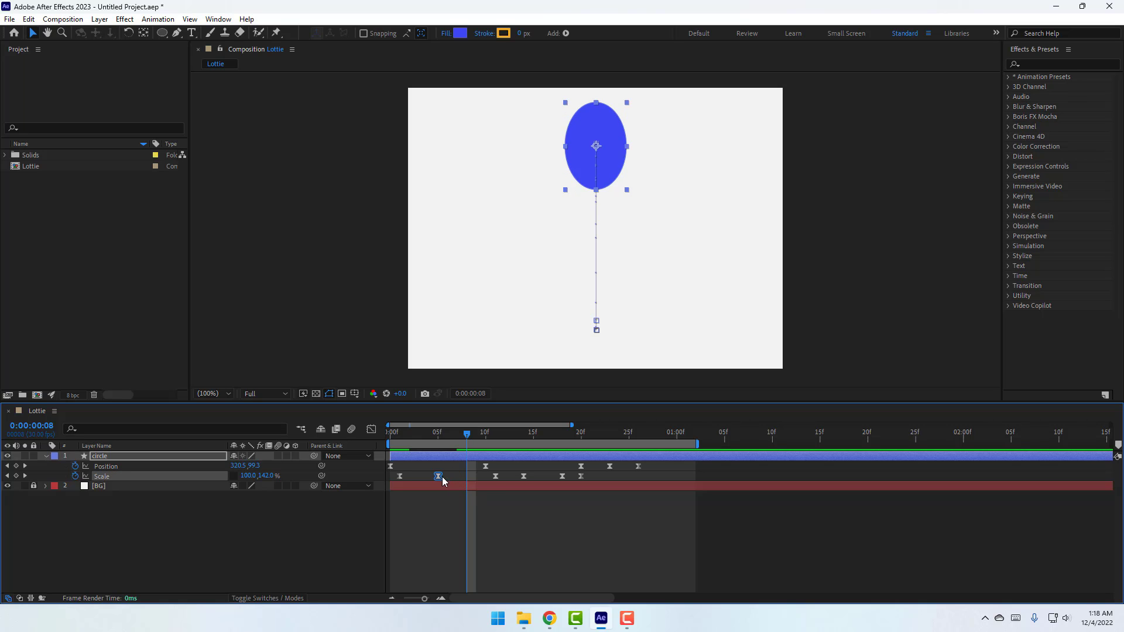
pyautogui.moveTo(394, 438); pyautogui.dragTo(500, 450)
pyautogui.press('space')
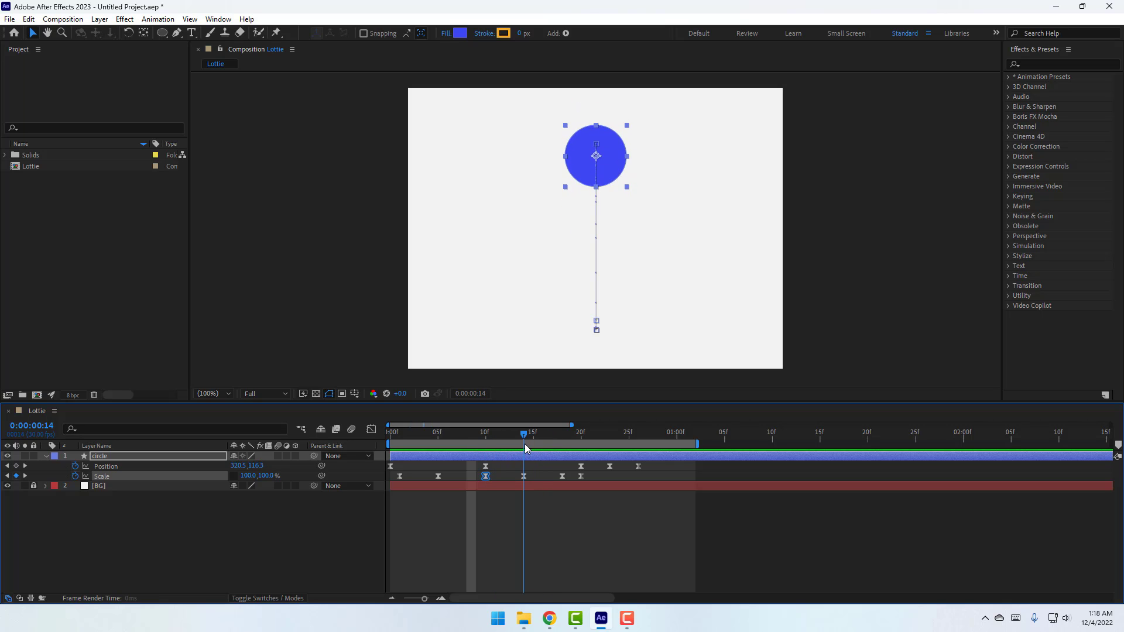
# Delete the extra stretch keyframe near frame 14 and preview the bounce again
pyautogui.click(523, 476)
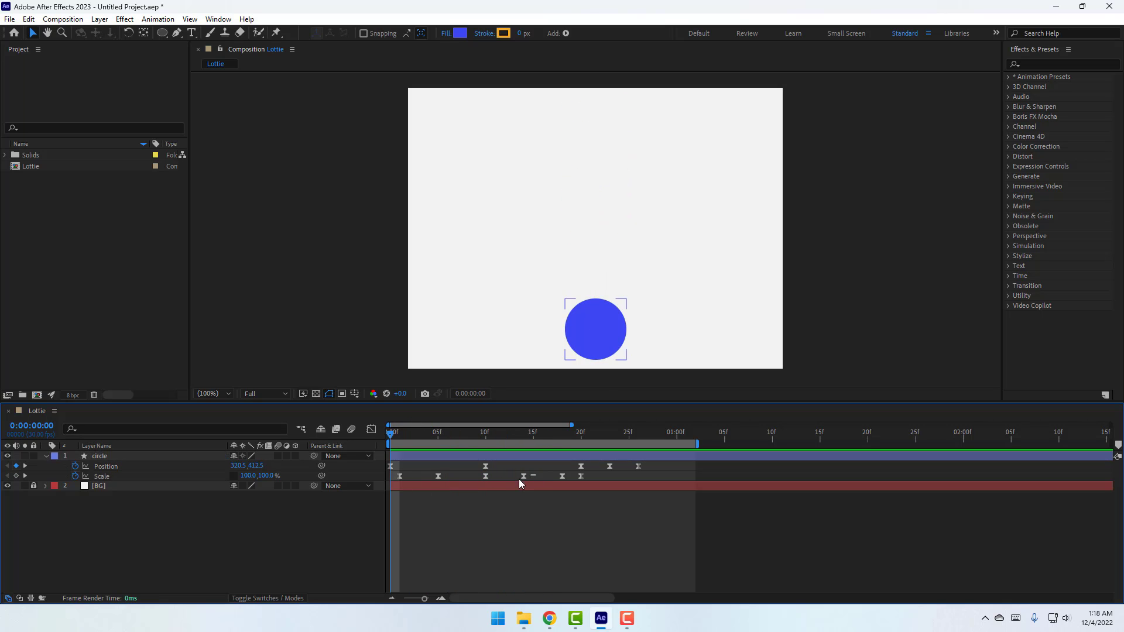
pyautogui.press('Delete')
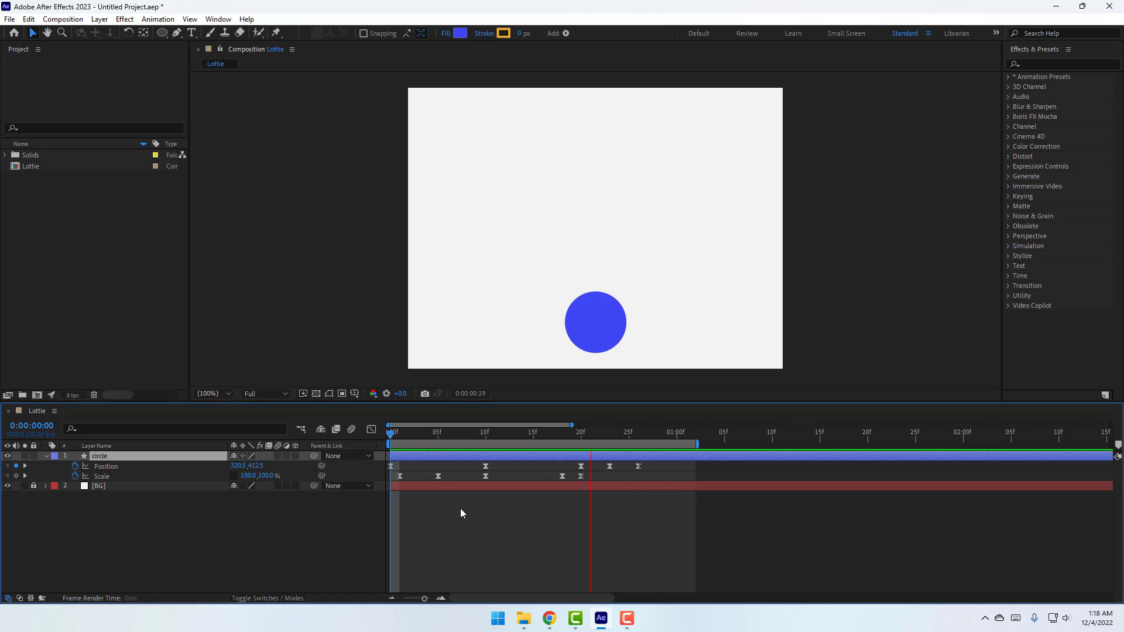
pyautogui.scroll(-2, 559, 307)
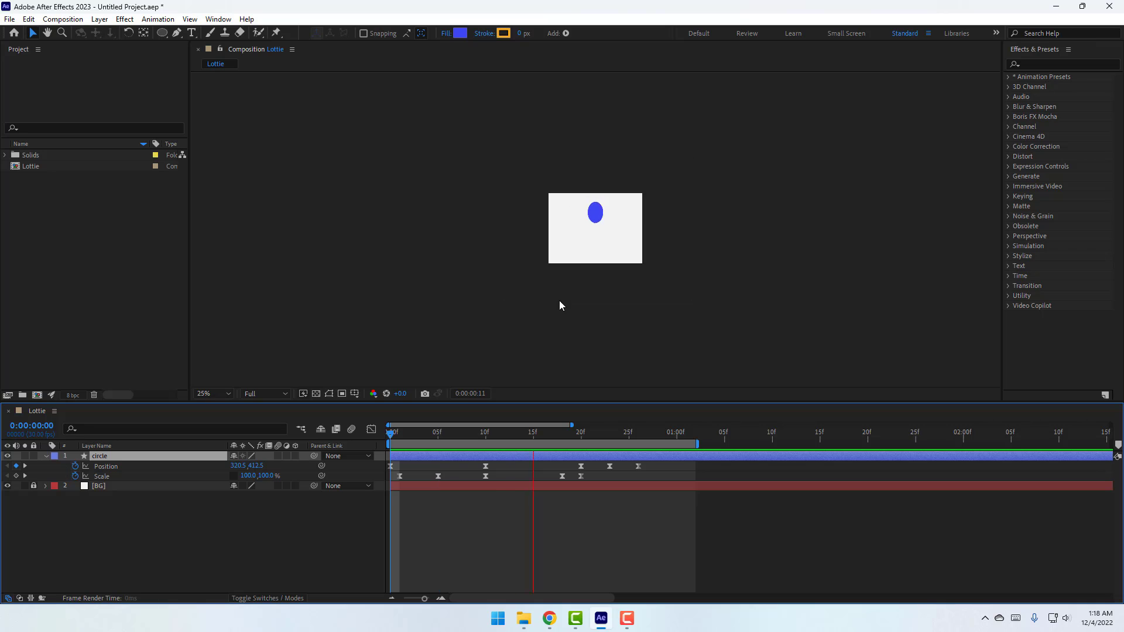
pyautogui.scroll(2, 560, 306)
pyautogui.press('space')
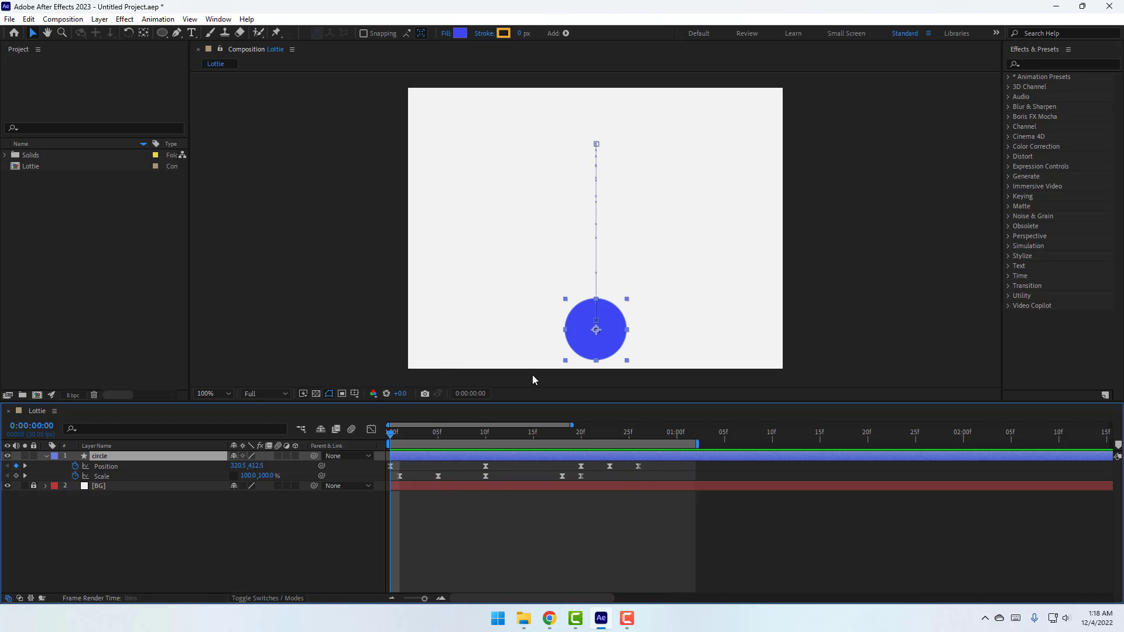
# Collapse the circle layer and open Window > Extensions > LottieFiles, allowing it through the firewall
pyautogui.click(46, 456)
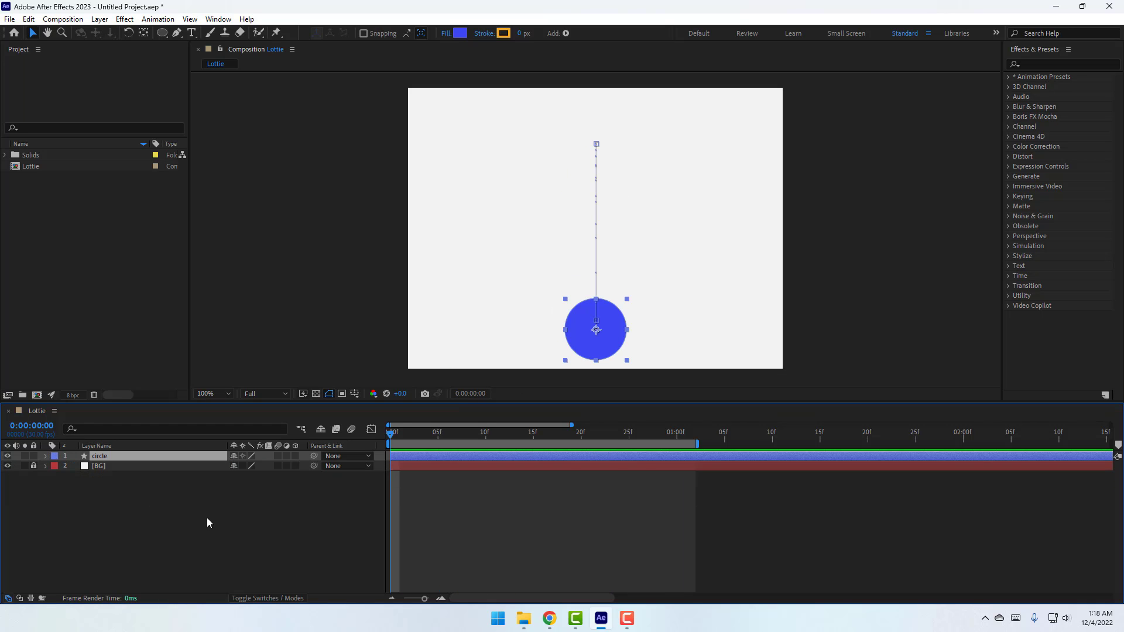
pyautogui.click(219, 20)
pyautogui.moveTo(252, 67)
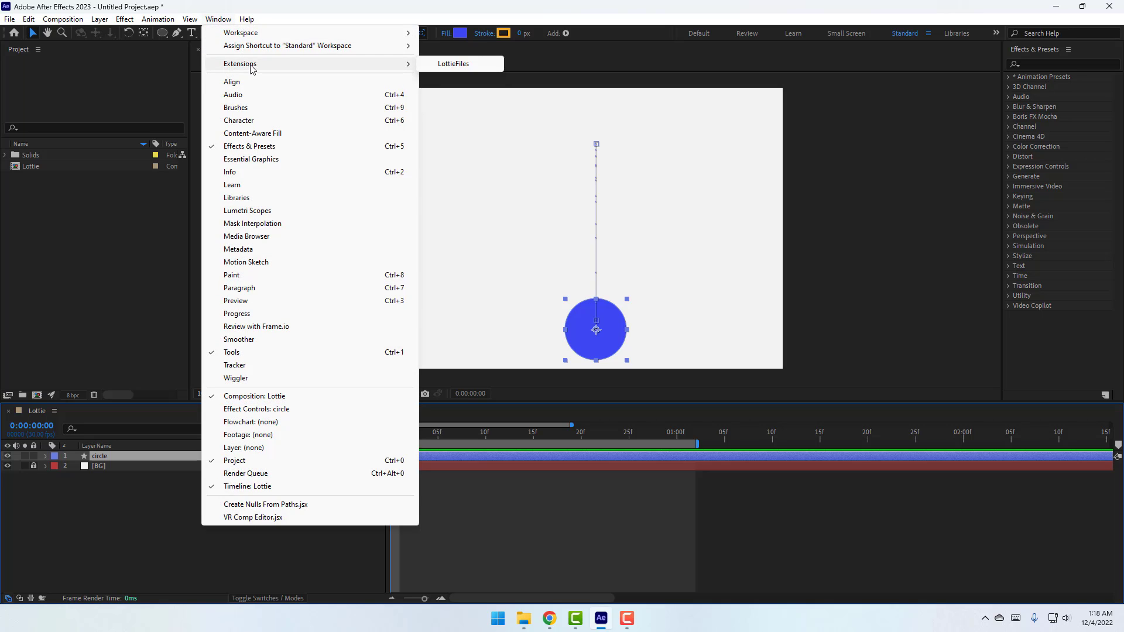
pyautogui.click(467, 69)
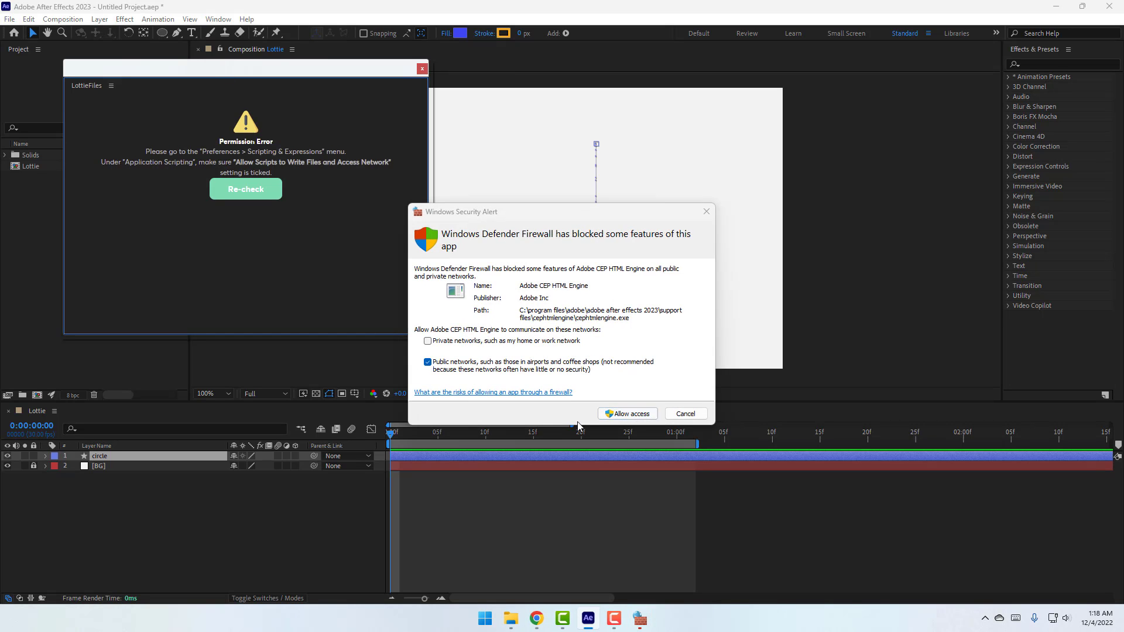
pyautogui.click(627, 413)
pyautogui.moveTo(325, 72); pyautogui.dragTo(766, 134)
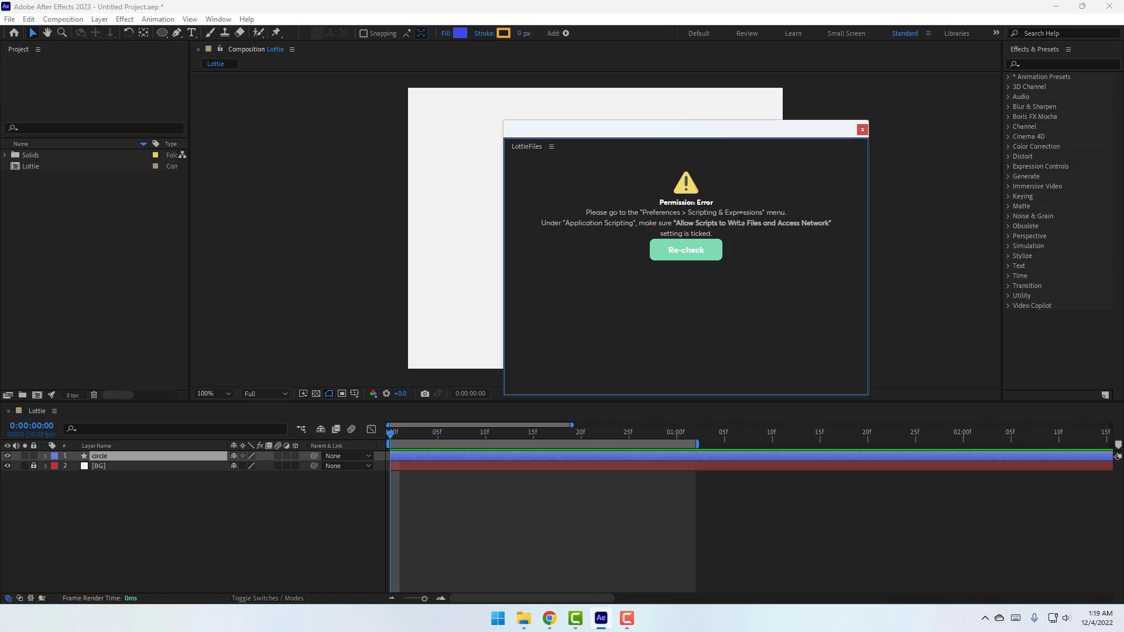
# Enable Allow Scripts to Write Files and Access Network in Scripting & Expressions, then close LottieFiles
pyautogui.click(28, 18)
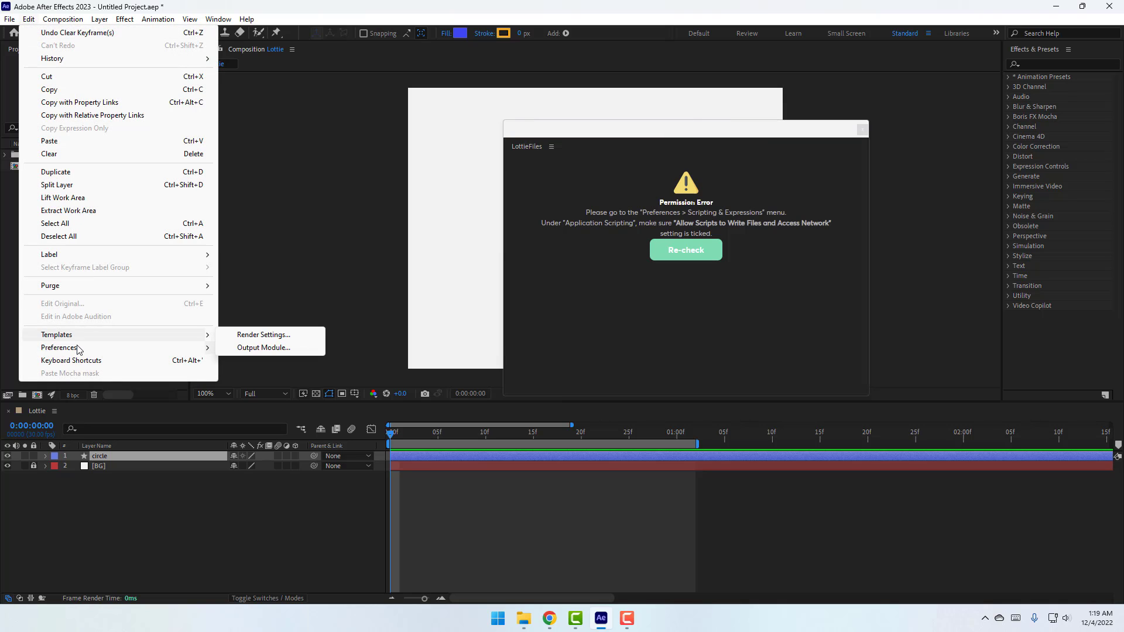
pyautogui.moveTo(79, 350)
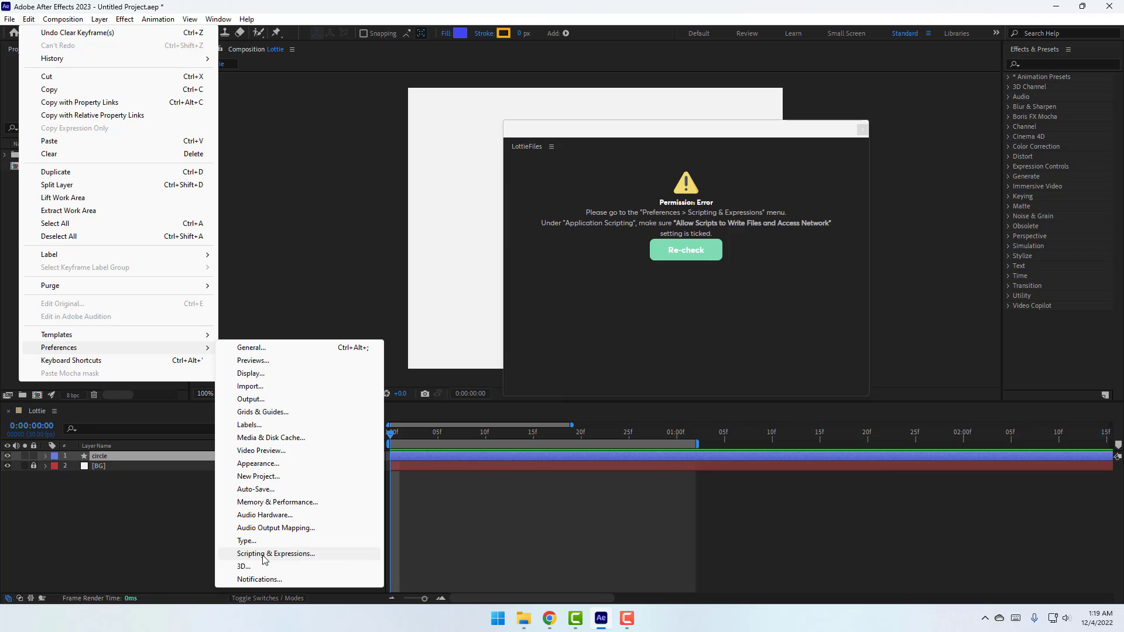
pyautogui.click(305, 554)
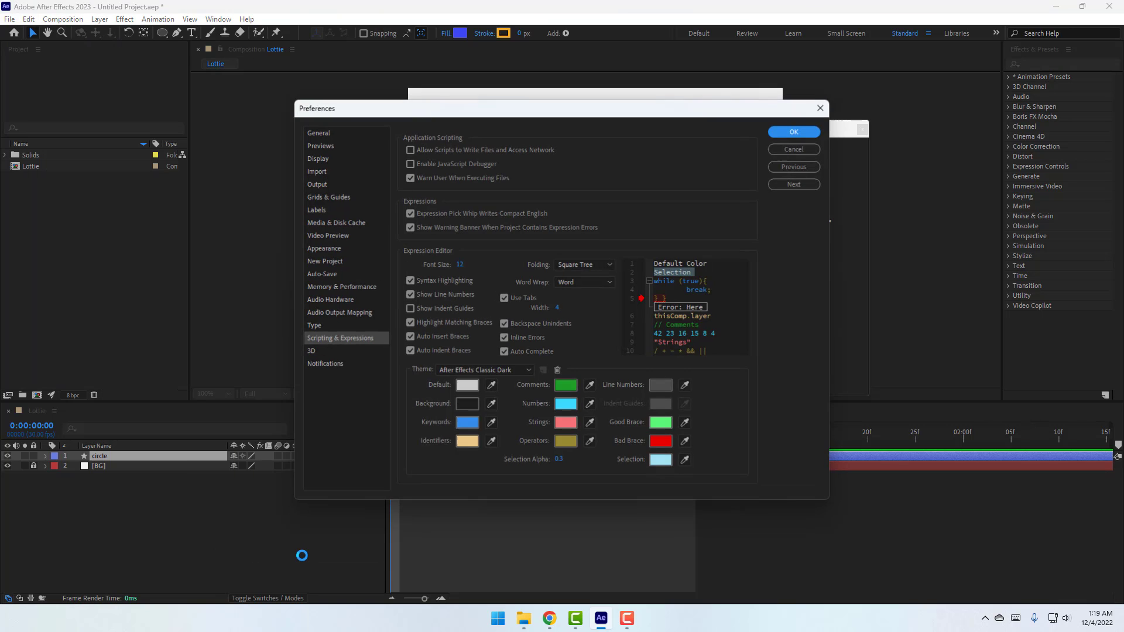
pyautogui.moveTo(669, 117); pyautogui.dragTo(448, 90)
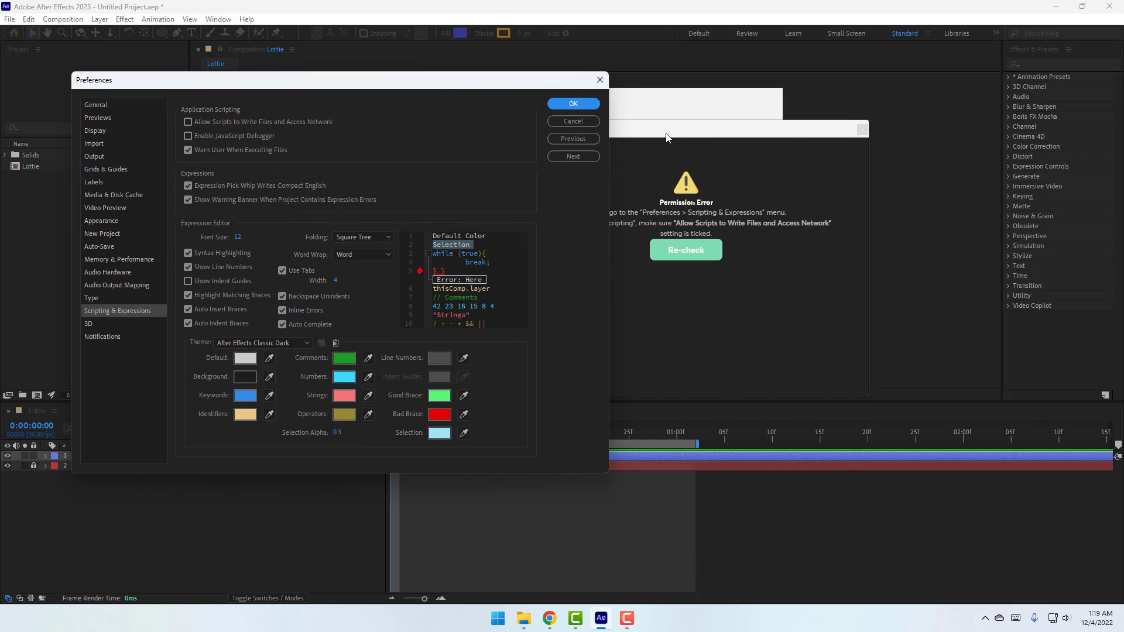
pyautogui.click(187, 122)
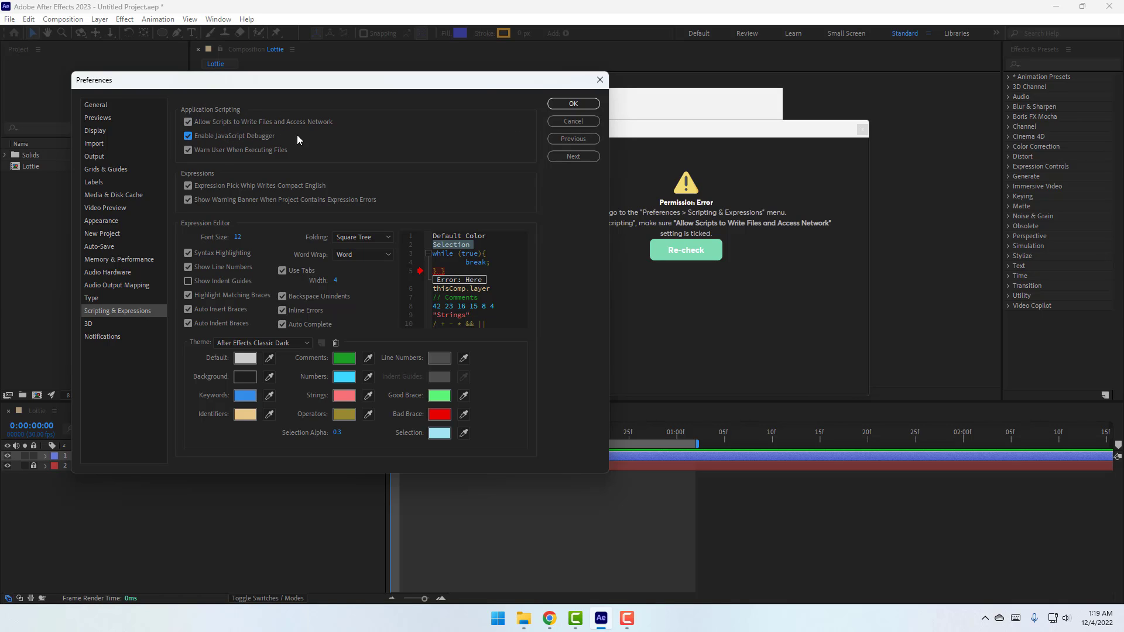
pyautogui.click(565, 106)
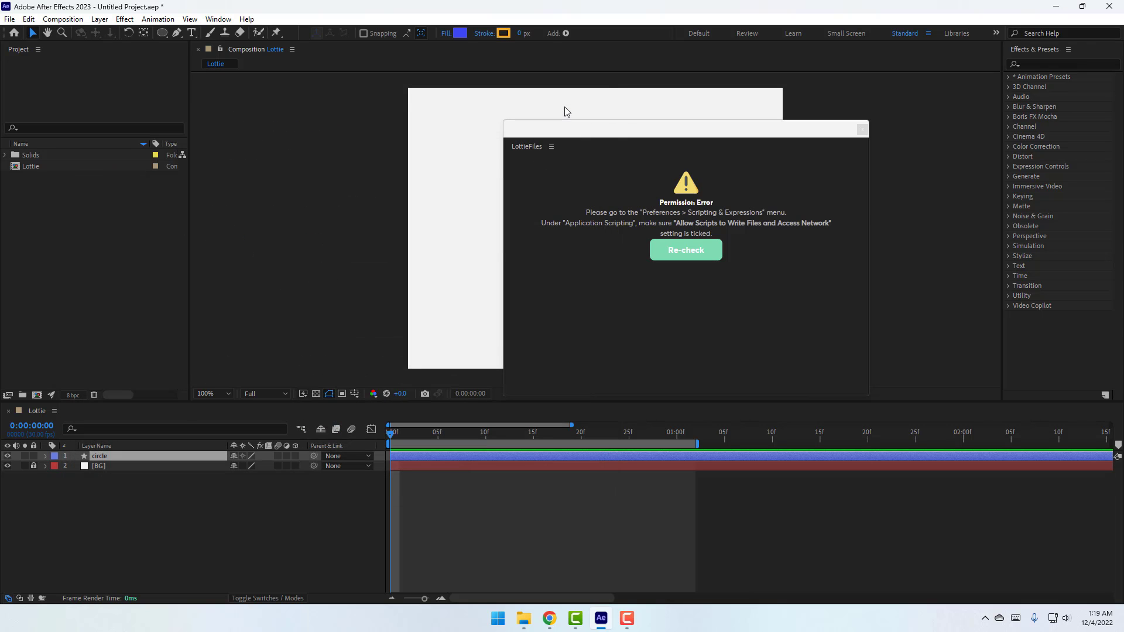
pyautogui.click(862, 130)
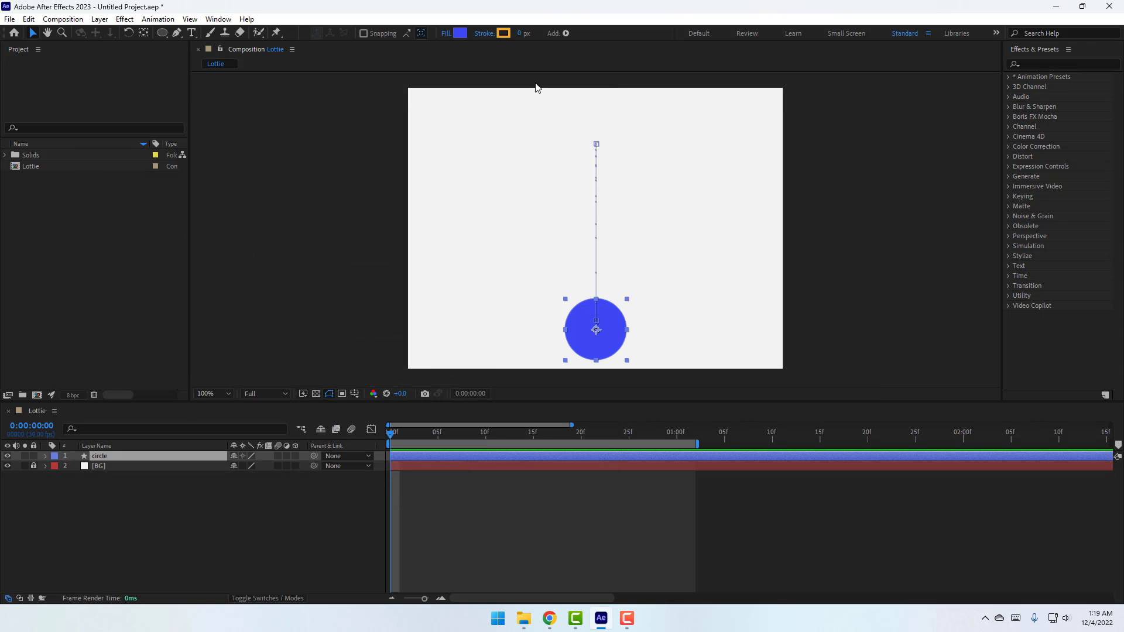
# Reopen the LottieFiles panel from Window > Extensions and start signing up for a free account
pyautogui.click(220, 19)
pyautogui.moveTo(264, 65)
pyautogui.click(460, 64)
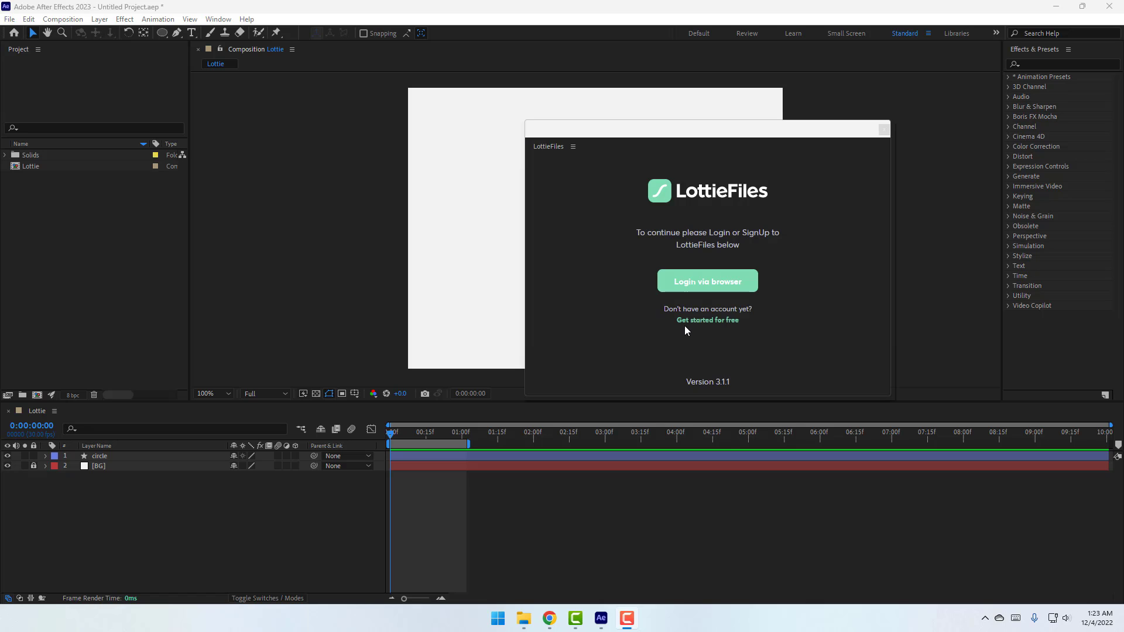
pyautogui.click(721, 328)
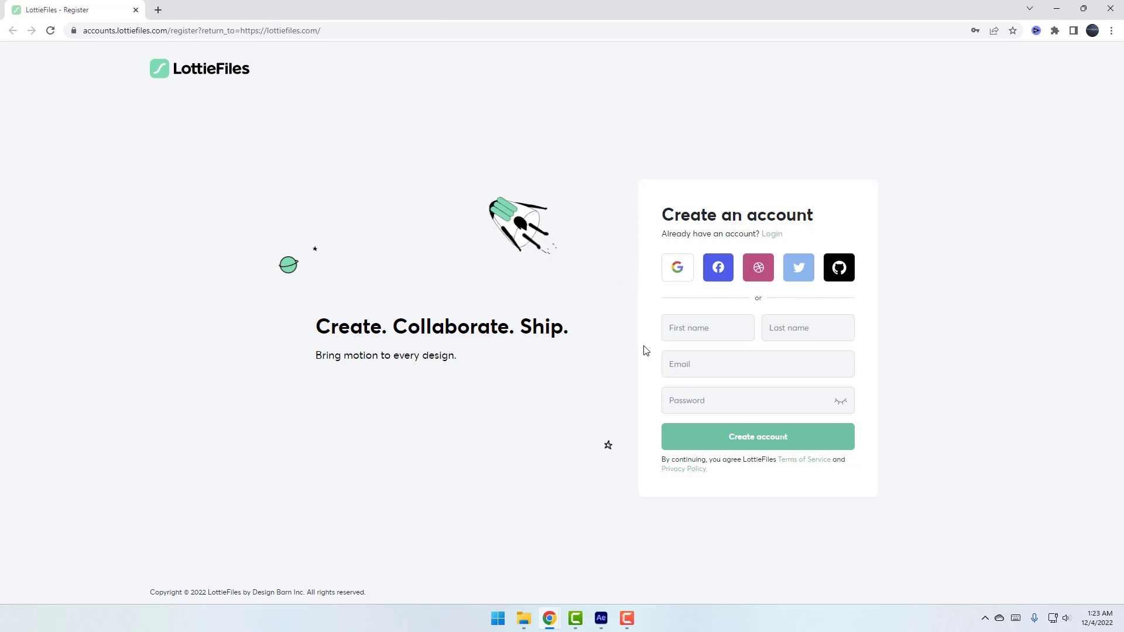
# Enter the first name, last name and e-mail address on the LottieFiles sign-up form
pyautogui.click(671, 331)
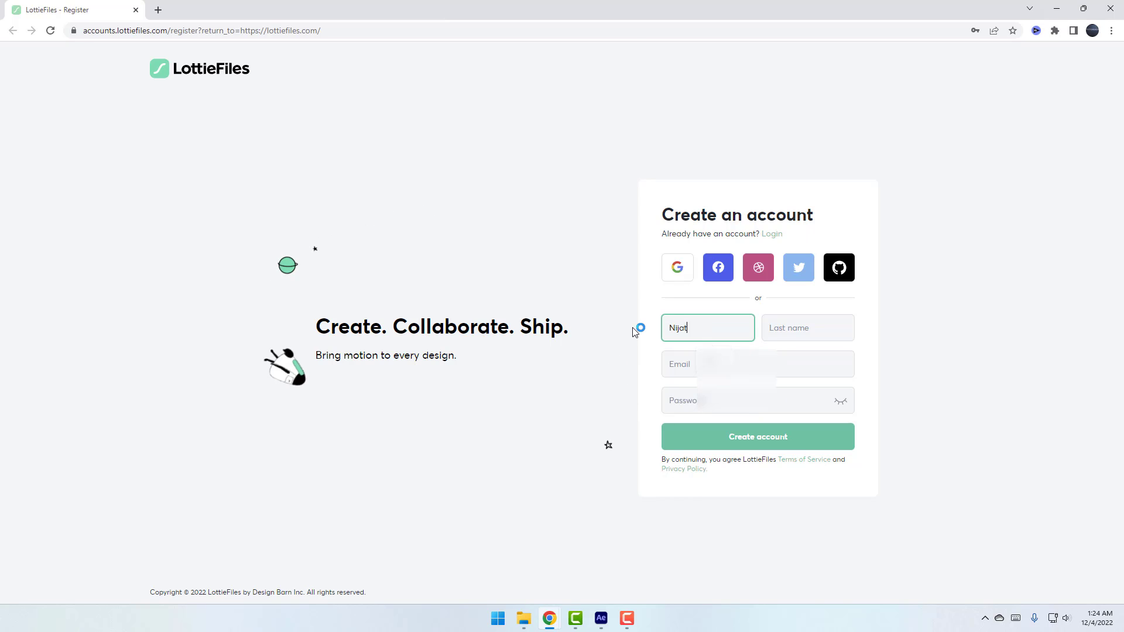
pyautogui.press('Tab')
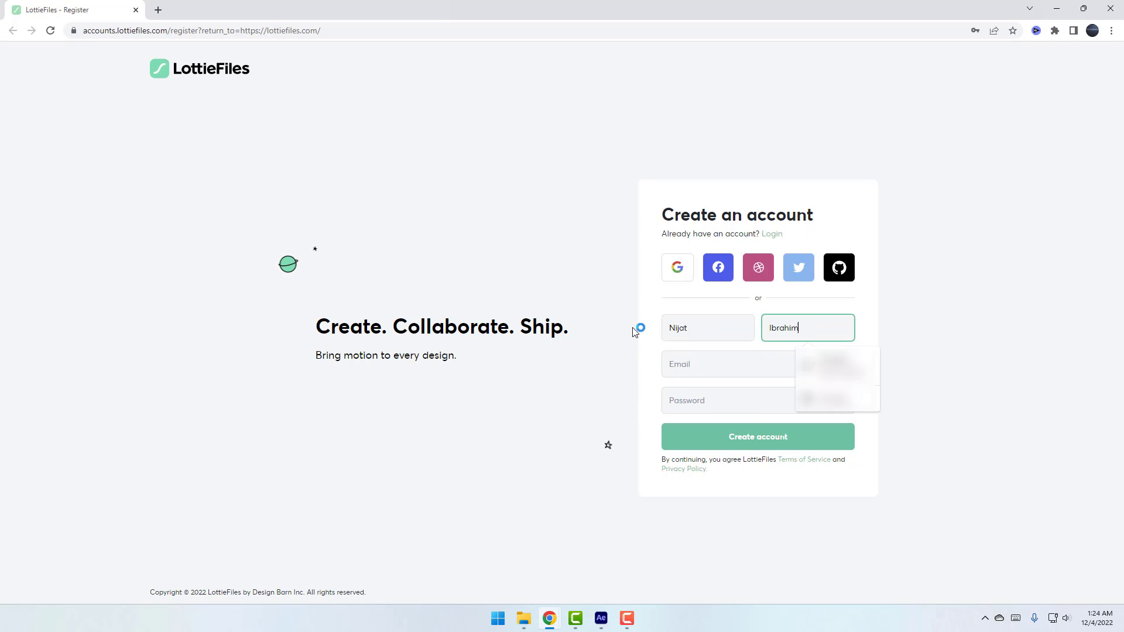
pyautogui.press('Tab')
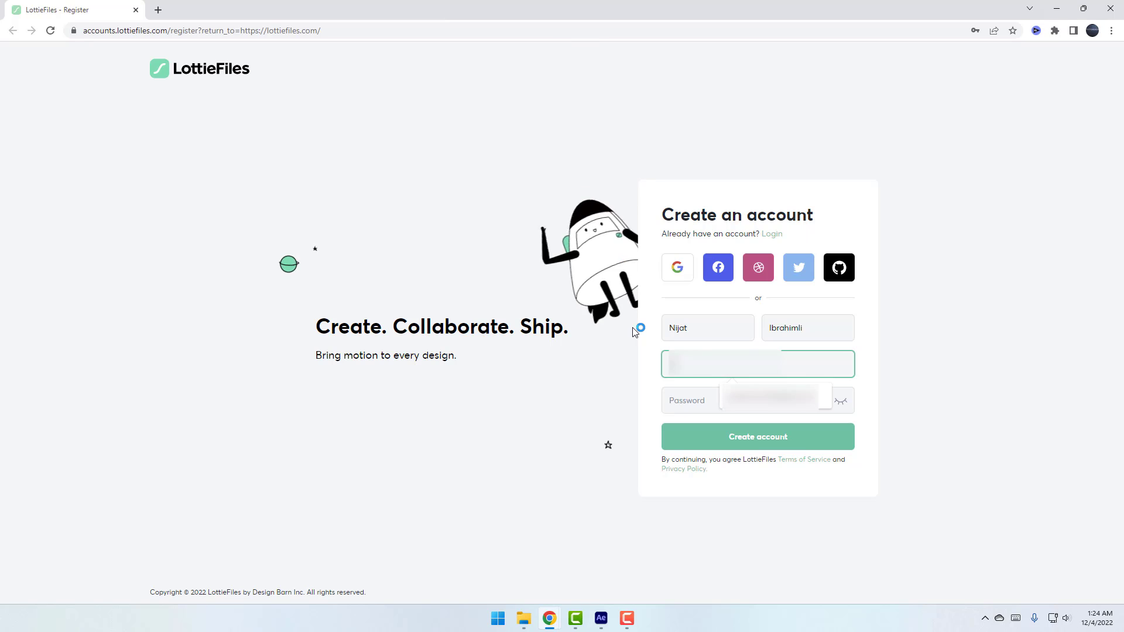
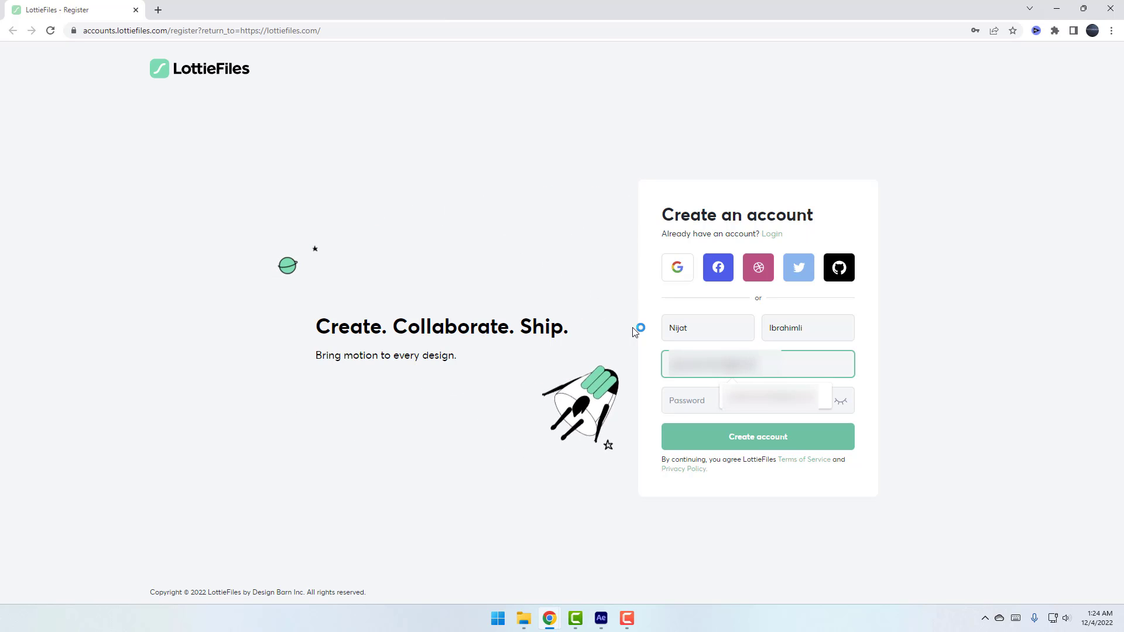
# Enter a password and submit, then go back after it is rejected as too weak
pyautogui.press('Tab')
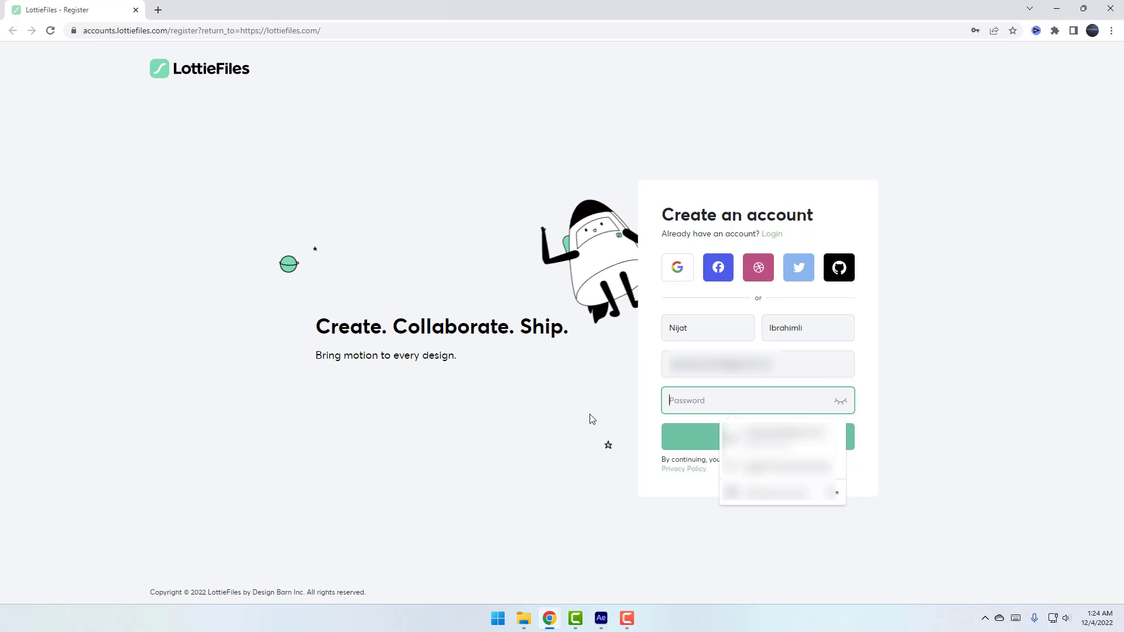
pyautogui.write('N')
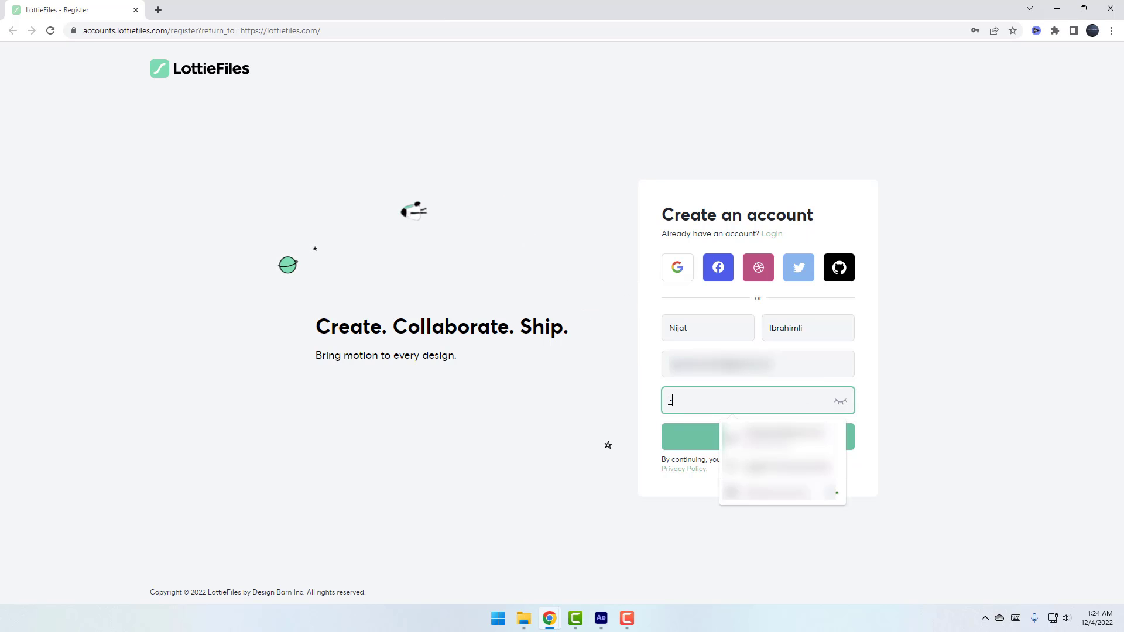
pyautogui.write('*********')
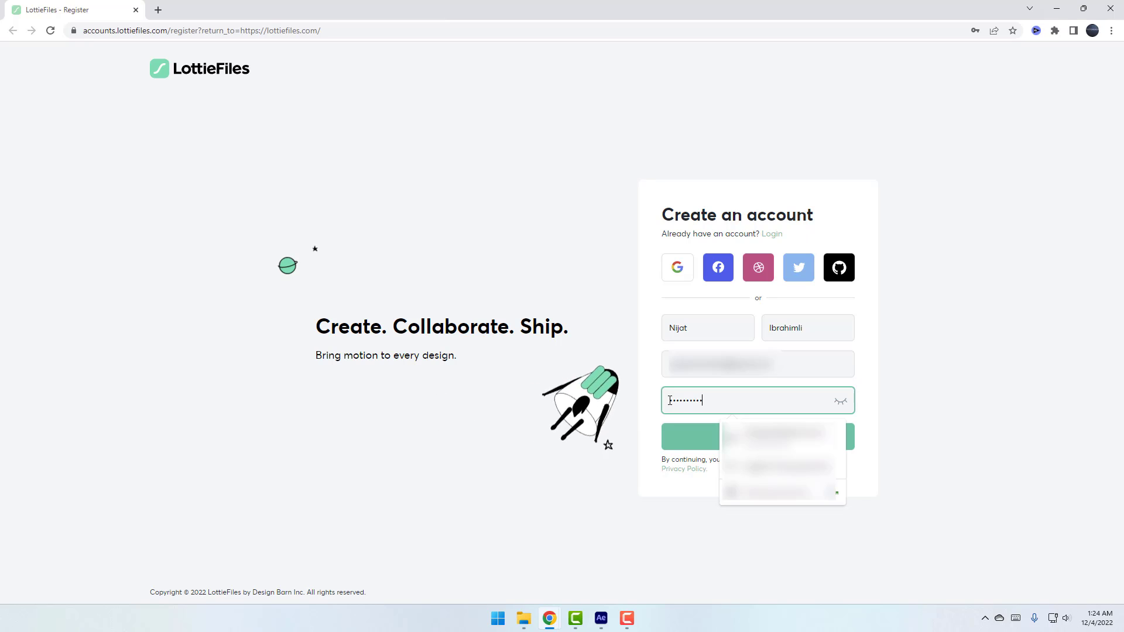
pyautogui.click(574, 417)
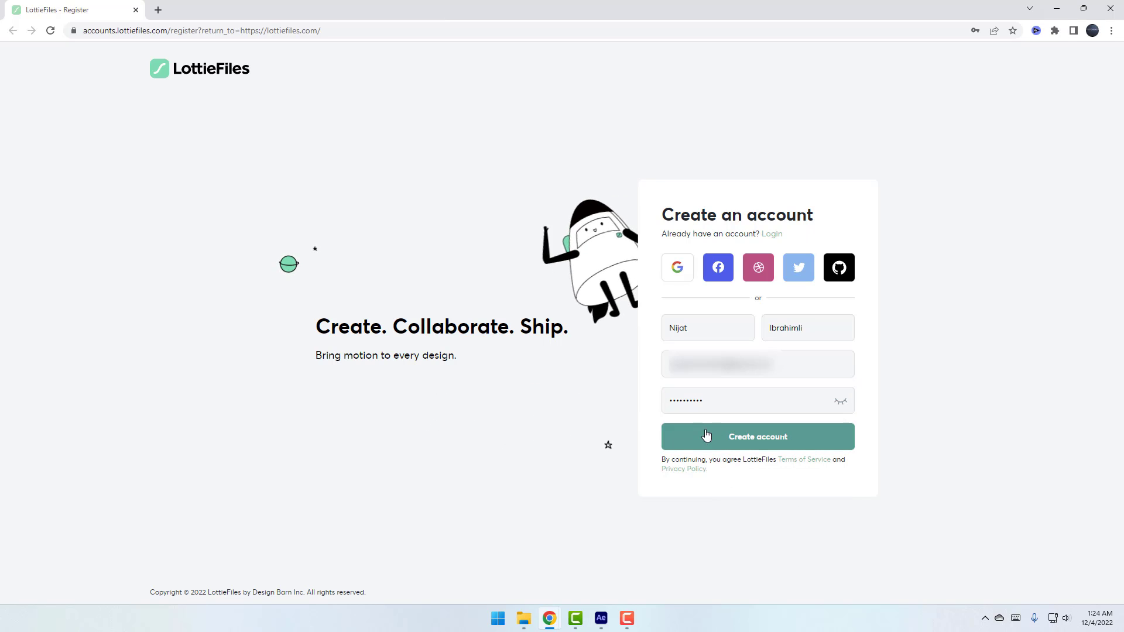
pyautogui.click(778, 443)
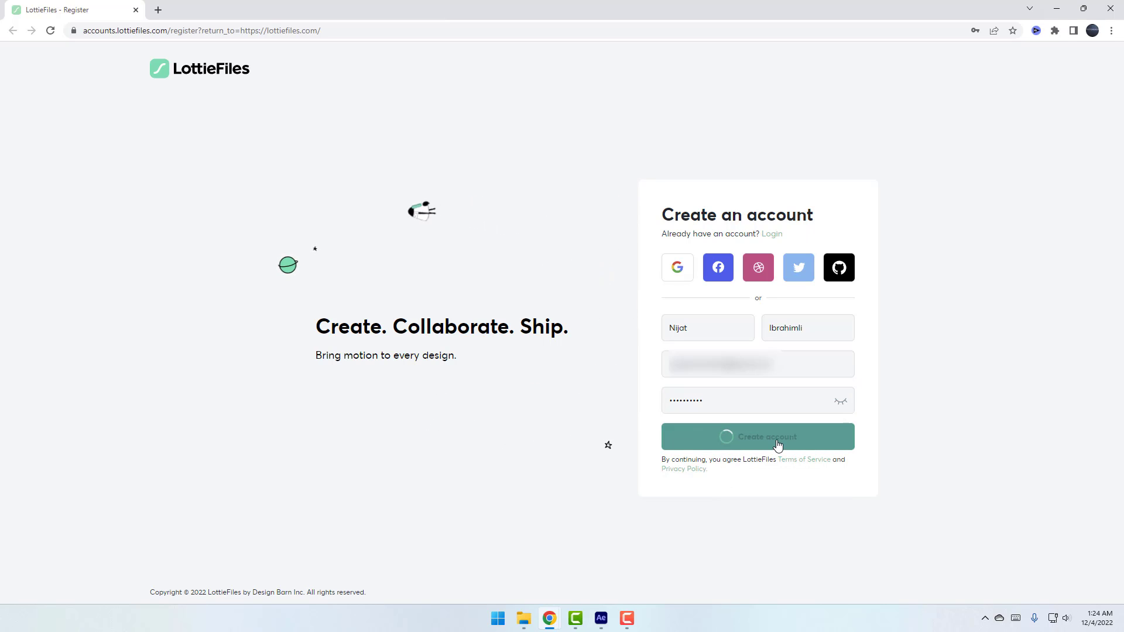
pyautogui.click(717, 393)
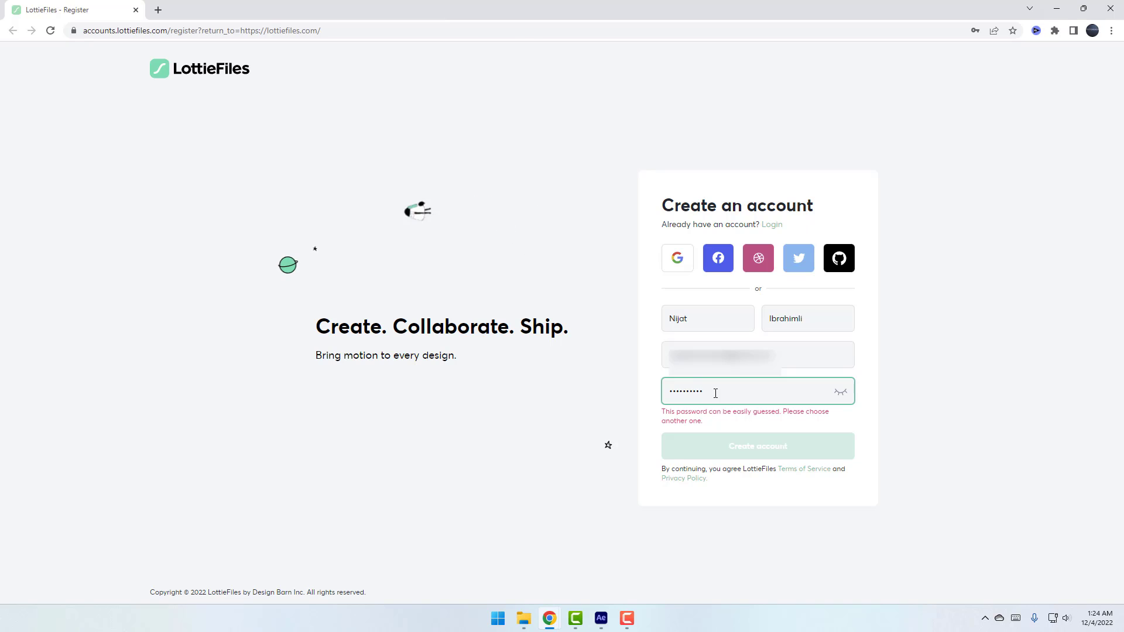
# Submit a stronger password, choose the Designer role, and open the dashboard past the welcome message
pyautogui.write('********')
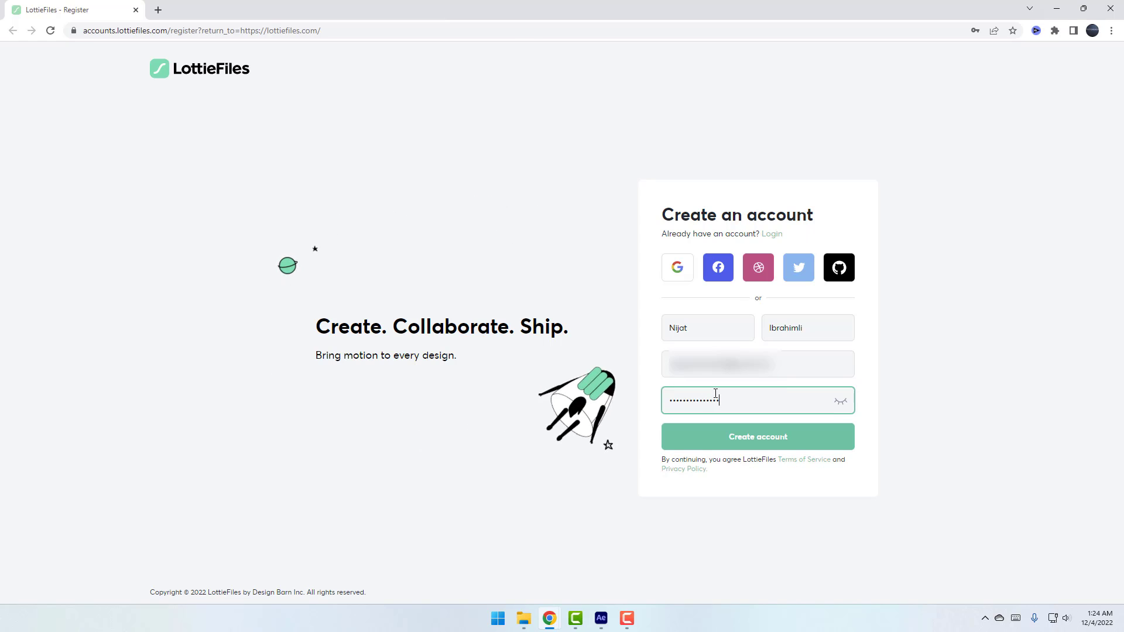
pyautogui.click(731, 444)
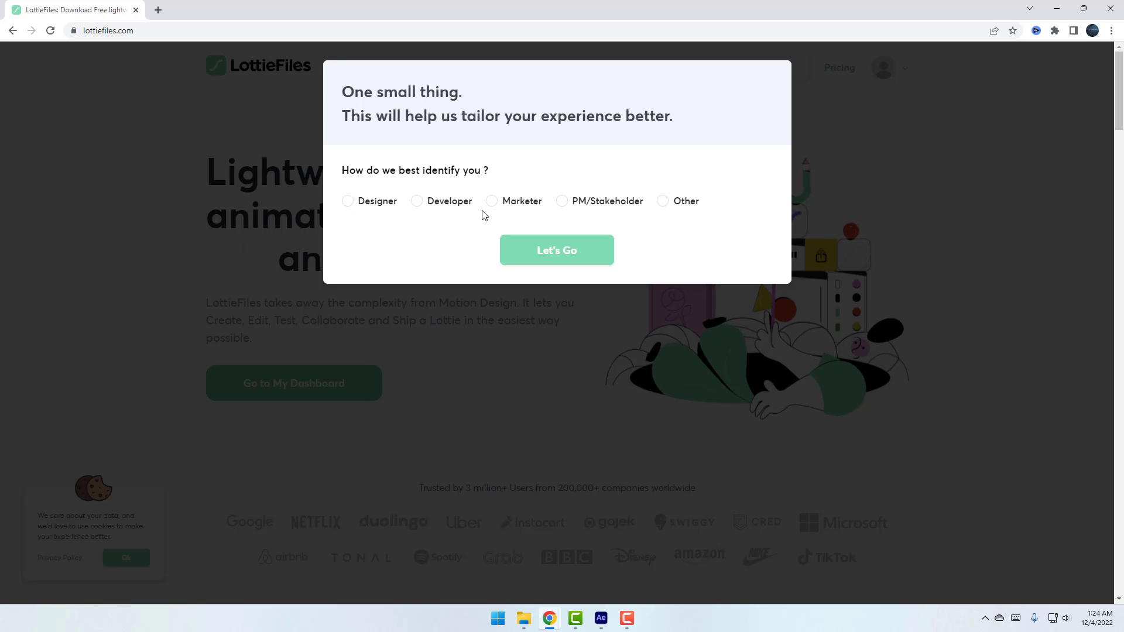
pyautogui.click(348, 202)
pyautogui.click(505, 257)
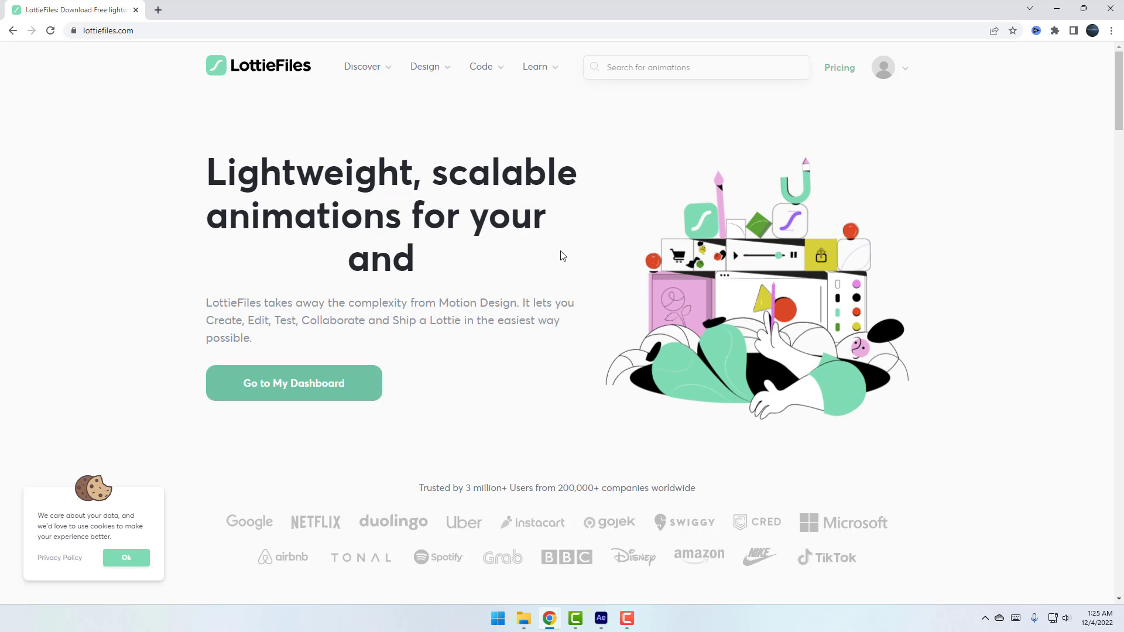
pyautogui.click(299, 388)
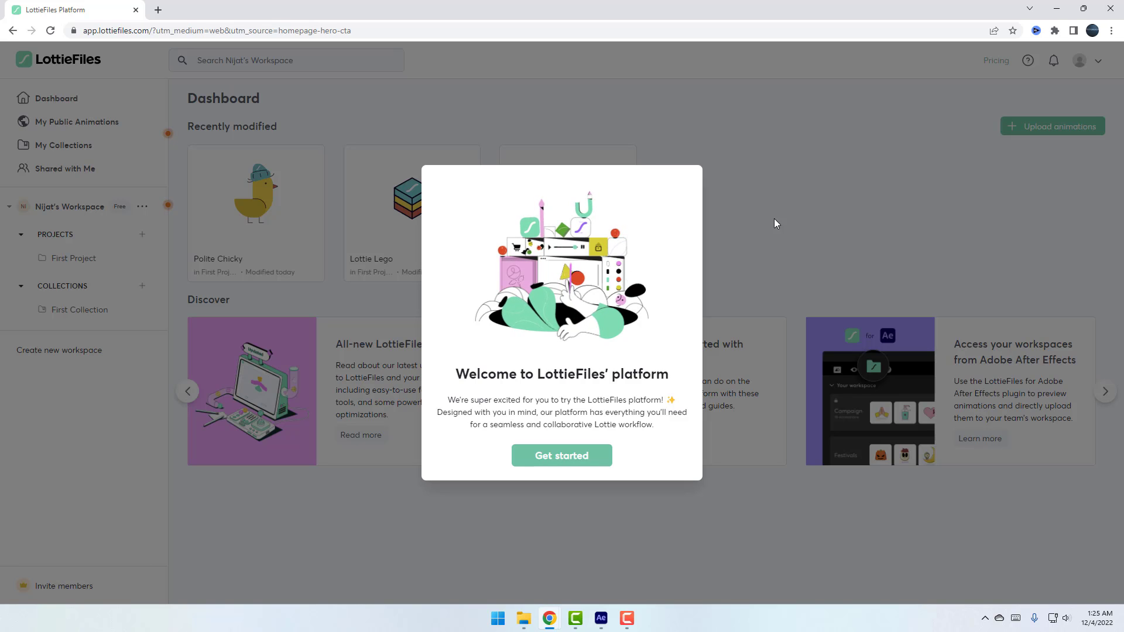
pyautogui.click(587, 456)
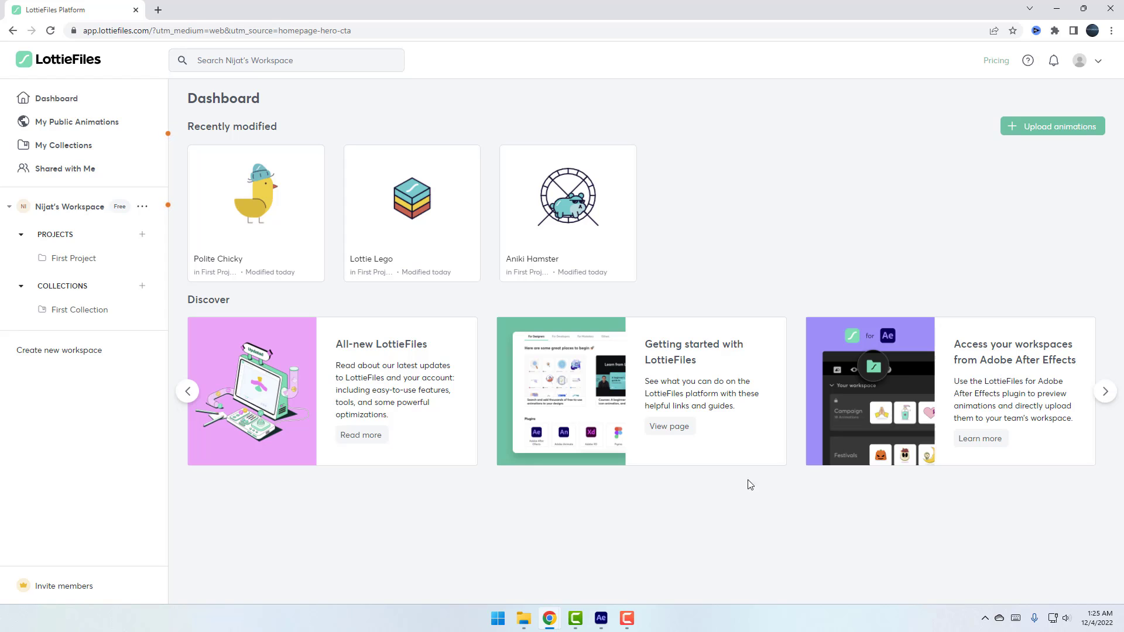
# Log the LottieFiles panel in via browser, create a new composition named Apple, and close the panel
pyautogui.click(602, 618)
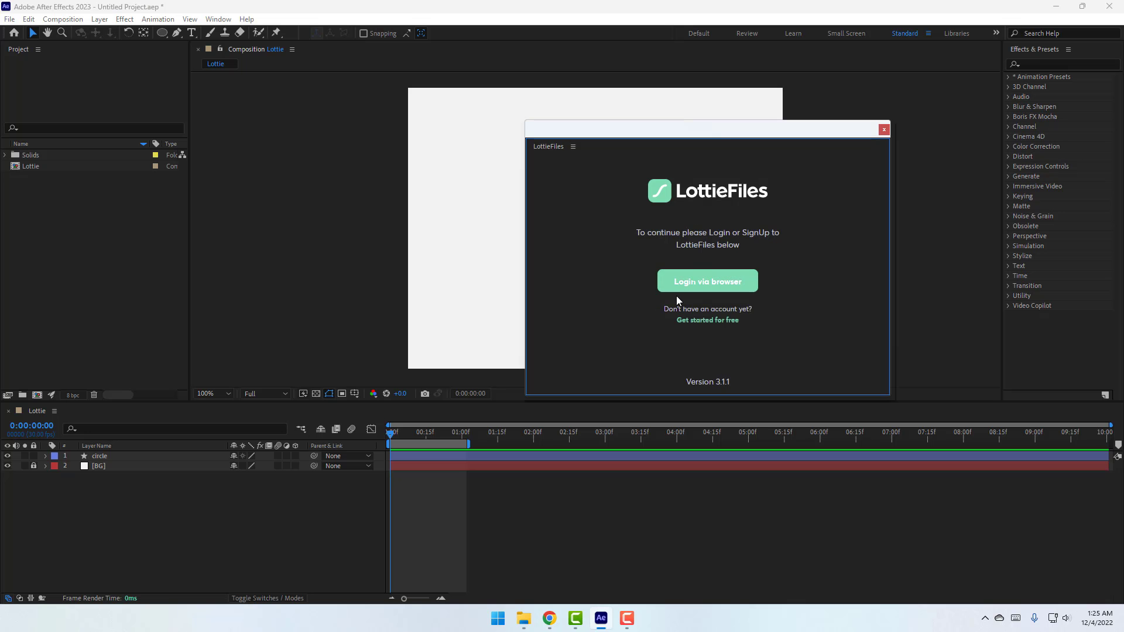
pyautogui.click(716, 289)
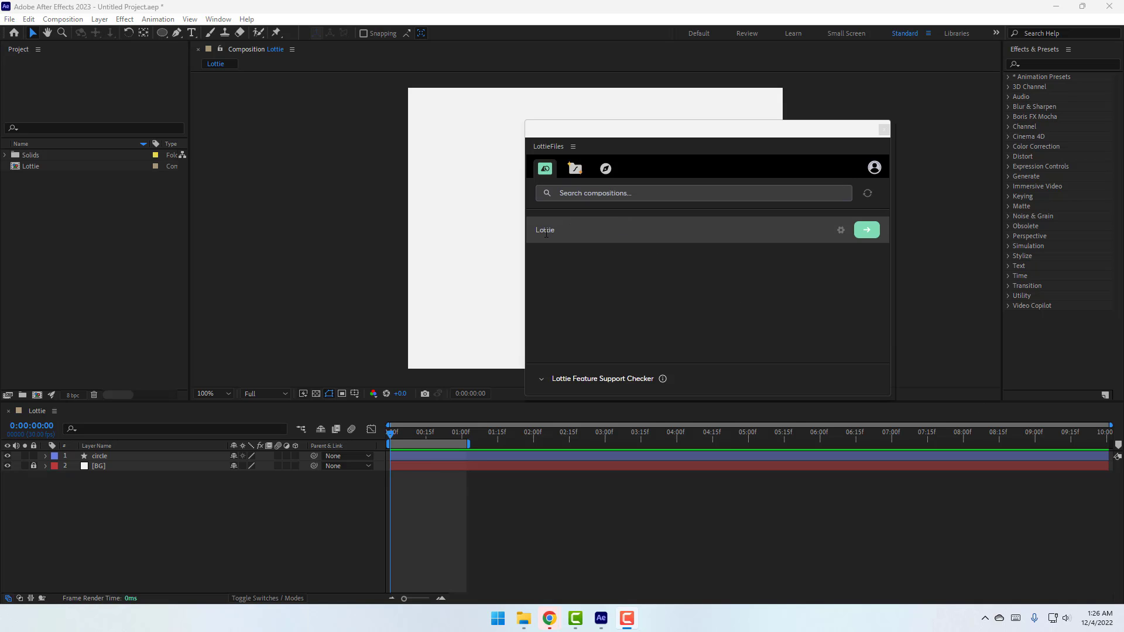
pyautogui.moveTo(564, 236); pyautogui.dragTo(511, 235)
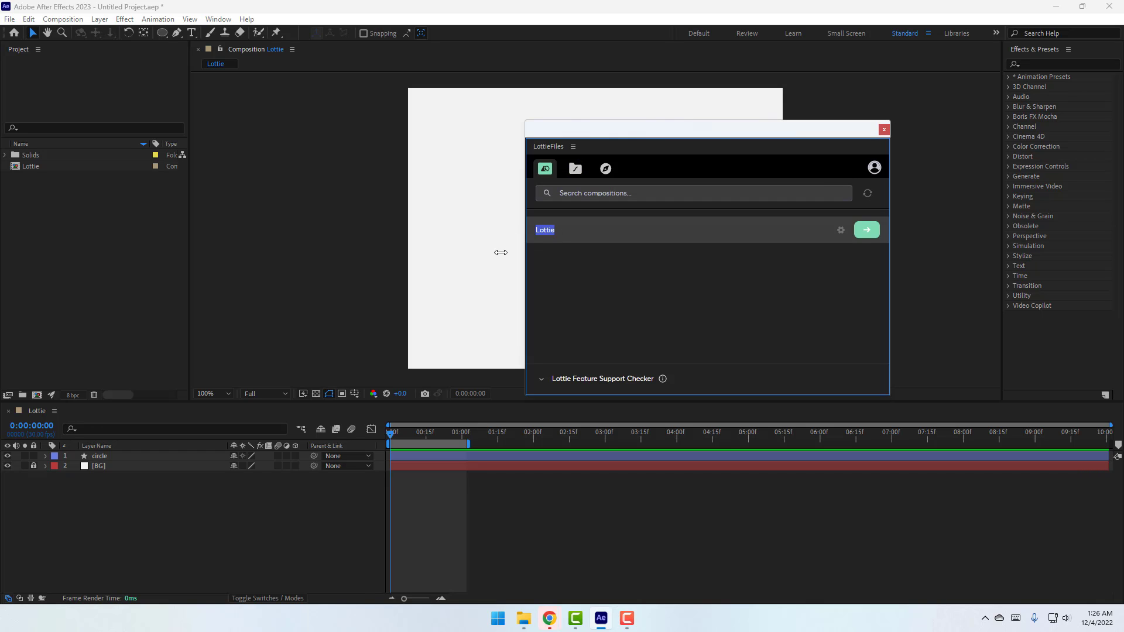
pyautogui.rightClick(68, 205)
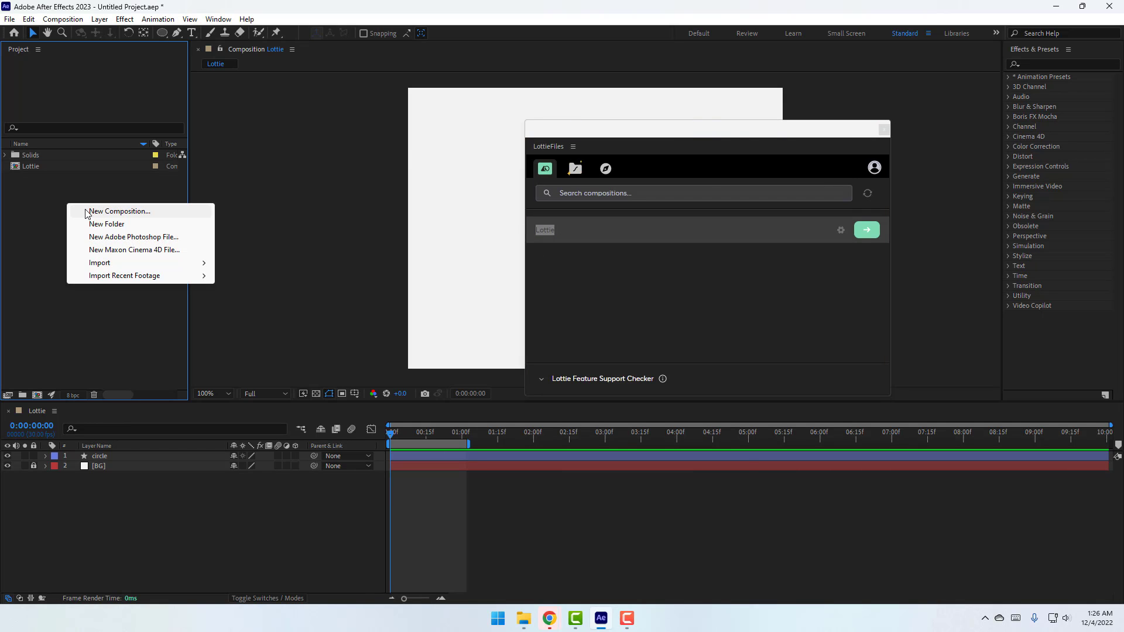
pyautogui.click(88, 212)
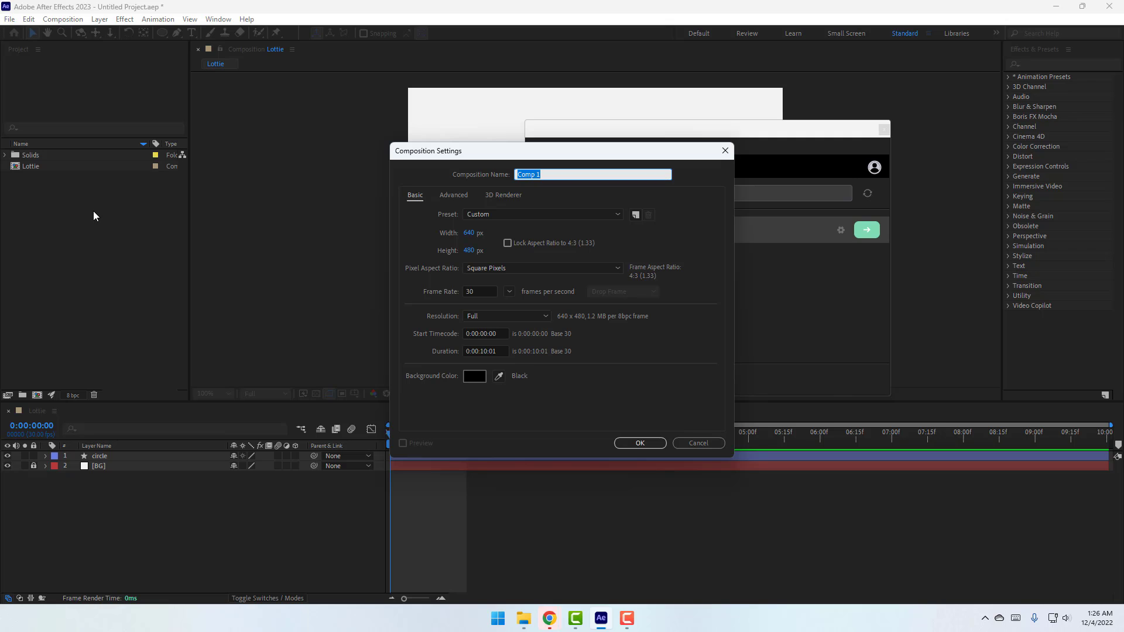
pyautogui.write('Apple')
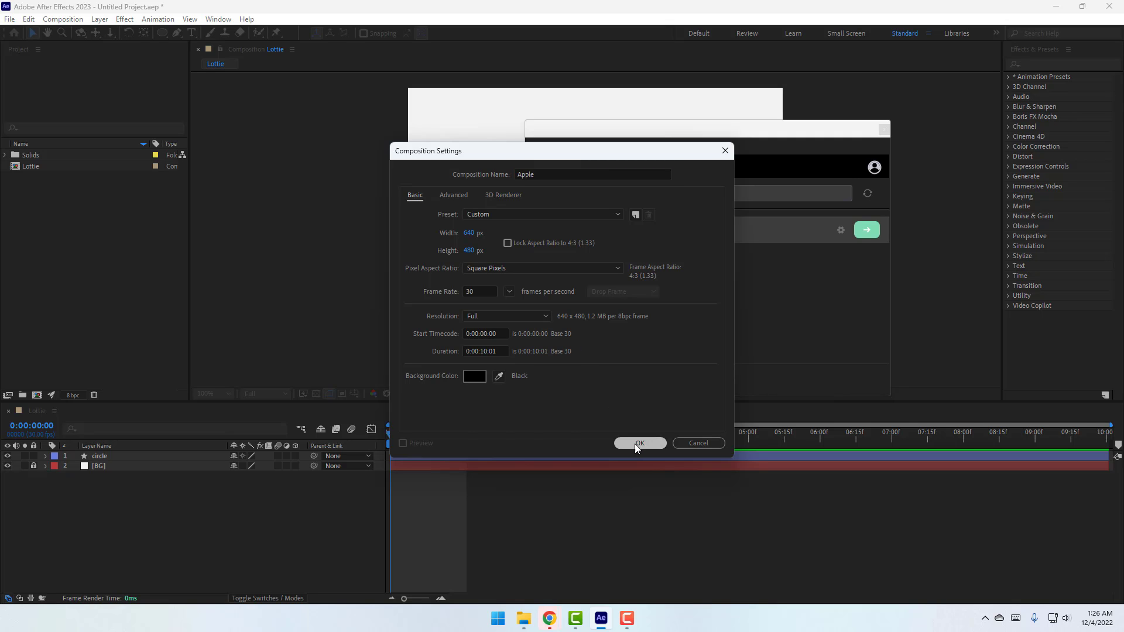
pyautogui.click(633, 444)
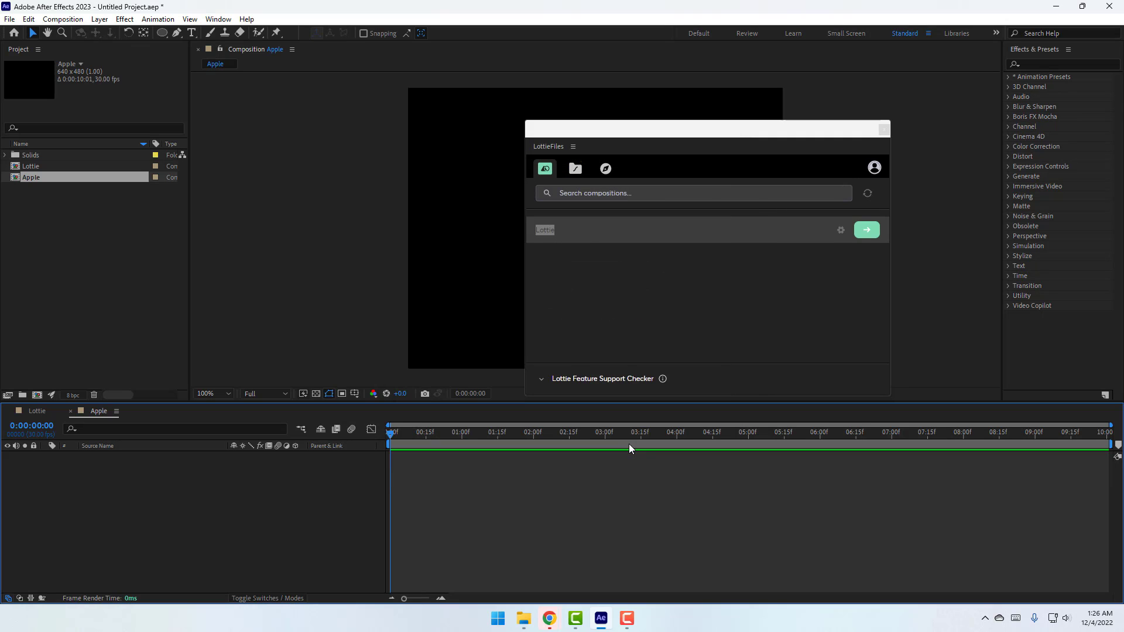
pyautogui.click(884, 130)
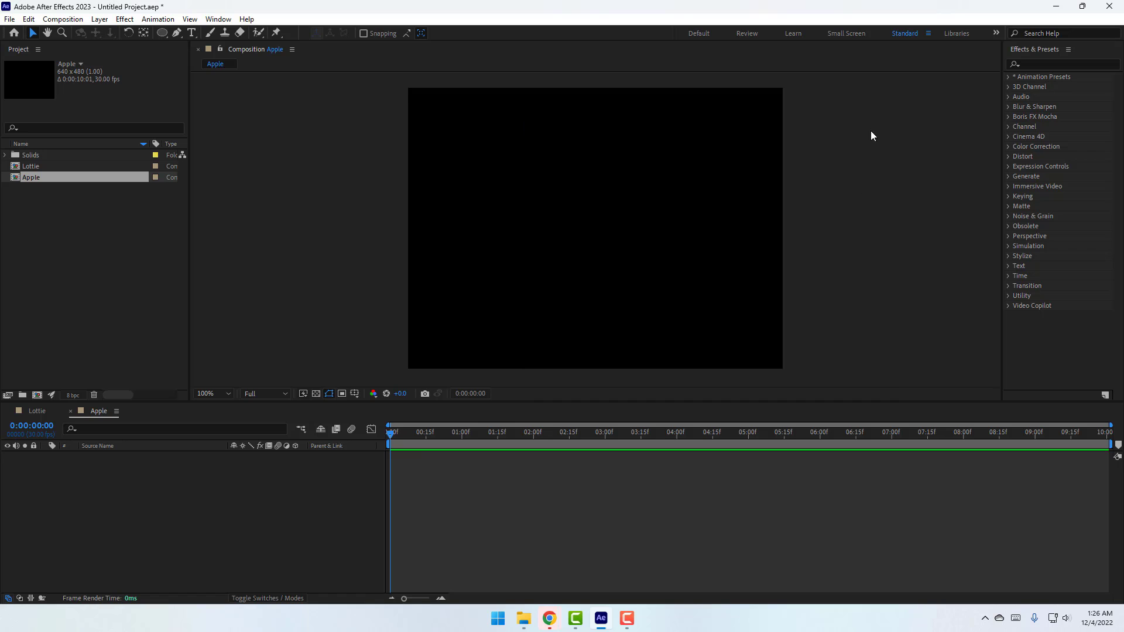
# Open LottieFiles and preview the Lottie composition on red, then blue-purple backgrounds
pyautogui.click(219, 19)
pyautogui.moveTo(241, 66)
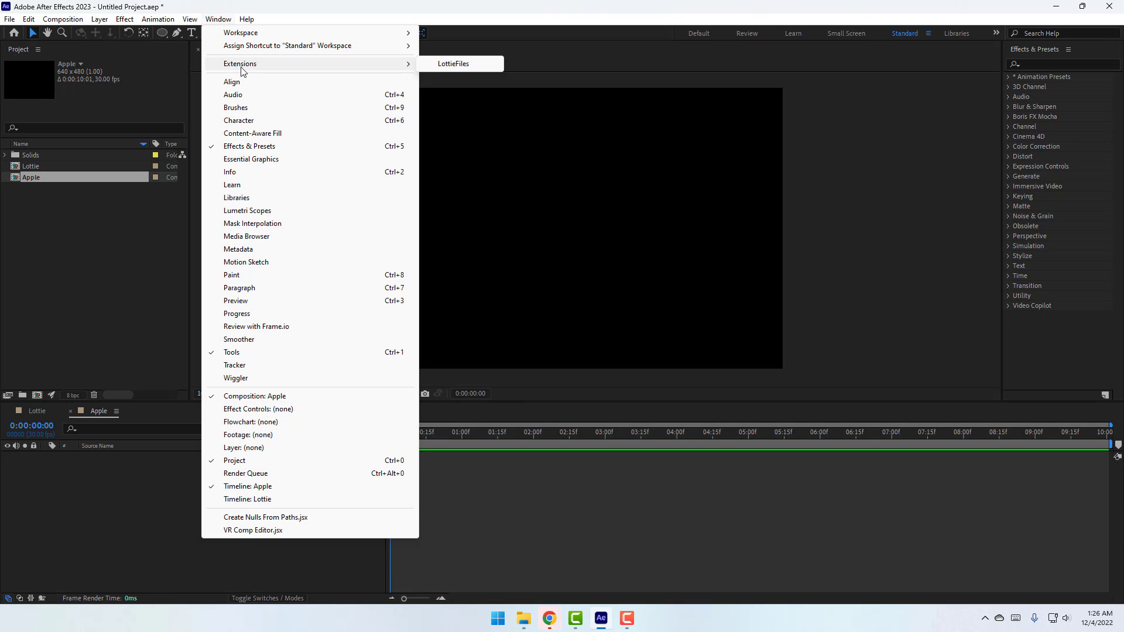
pyautogui.click(457, 64)
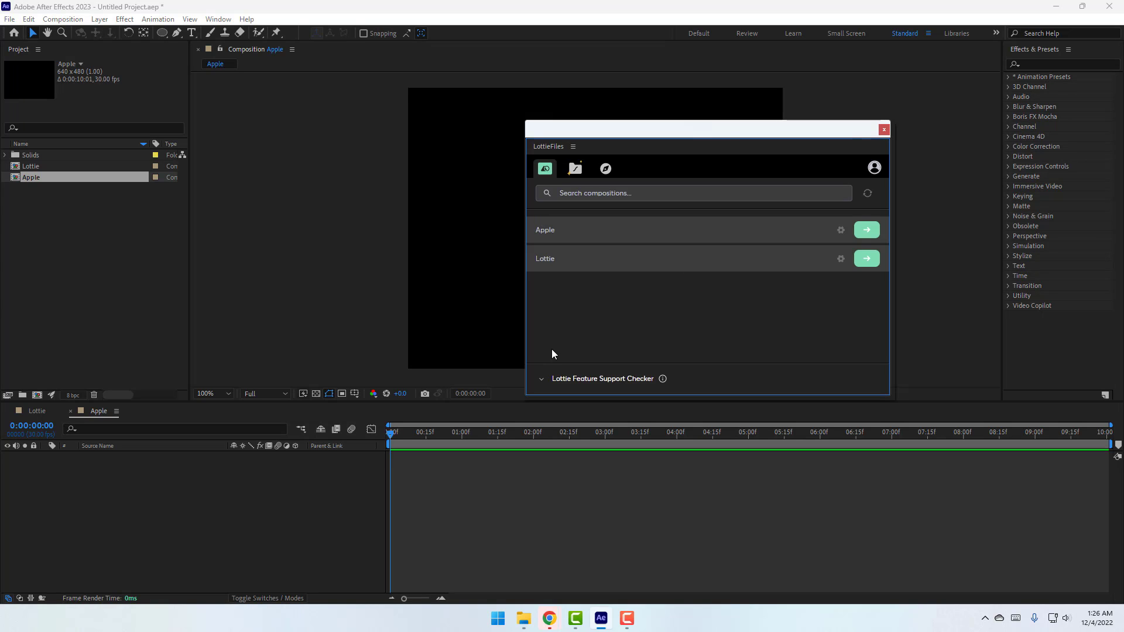
pyautogui.doubleClick(536, 260)
pyautogui.click(548, 274)
pyautogui.click(868, 260)
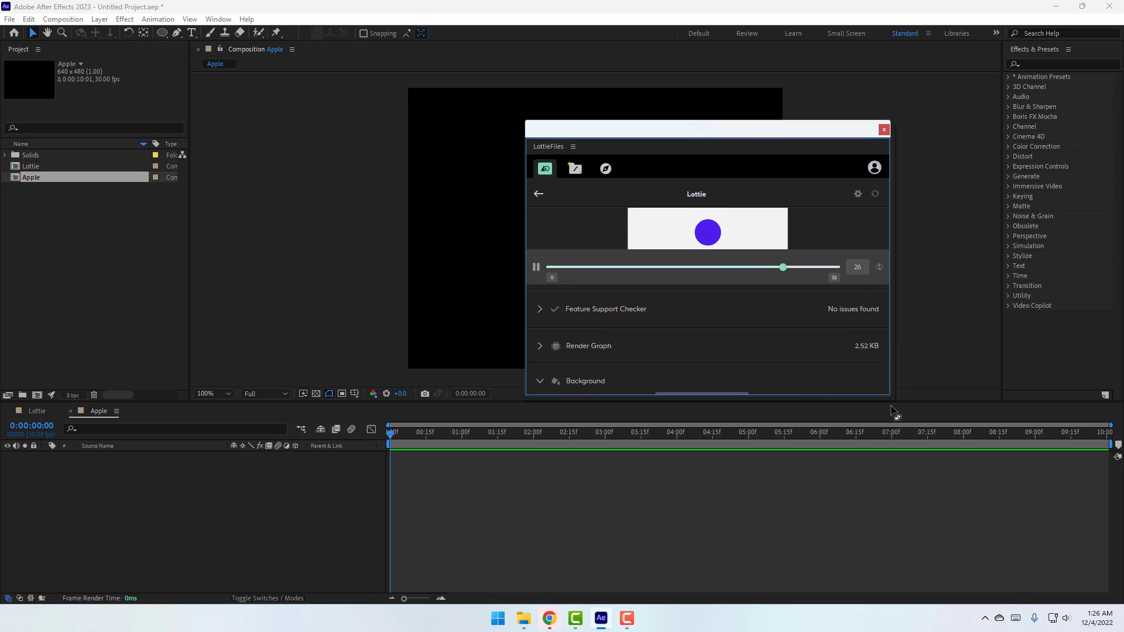
pyautogui.moveTo(890, 395); pyautogui.dragTo(918, 580)
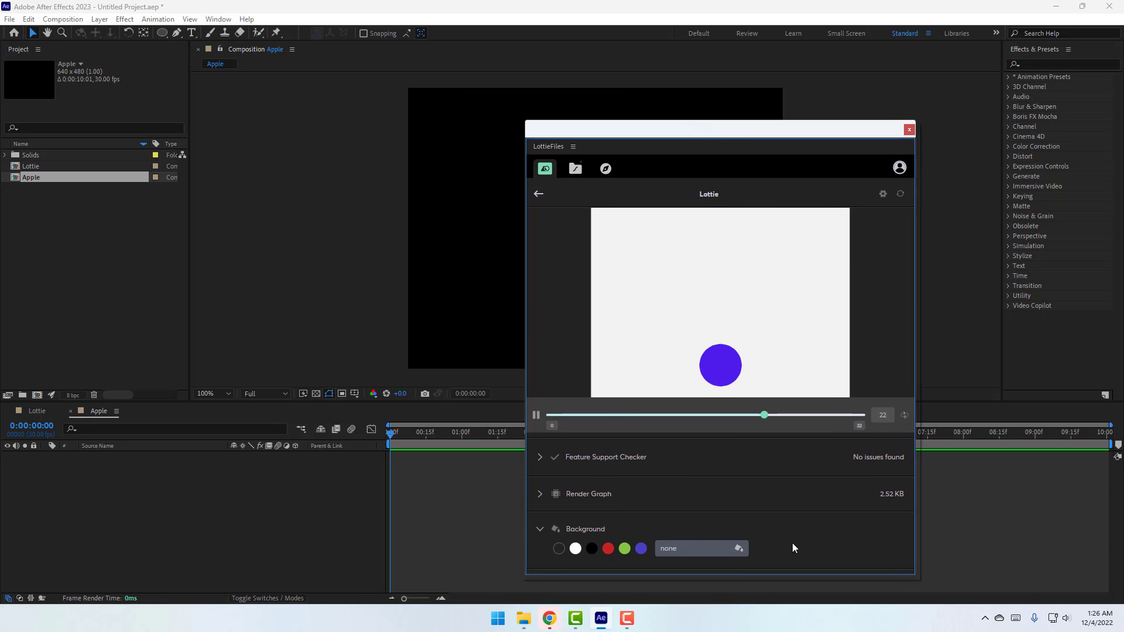
pyautogui.click(608, 548)
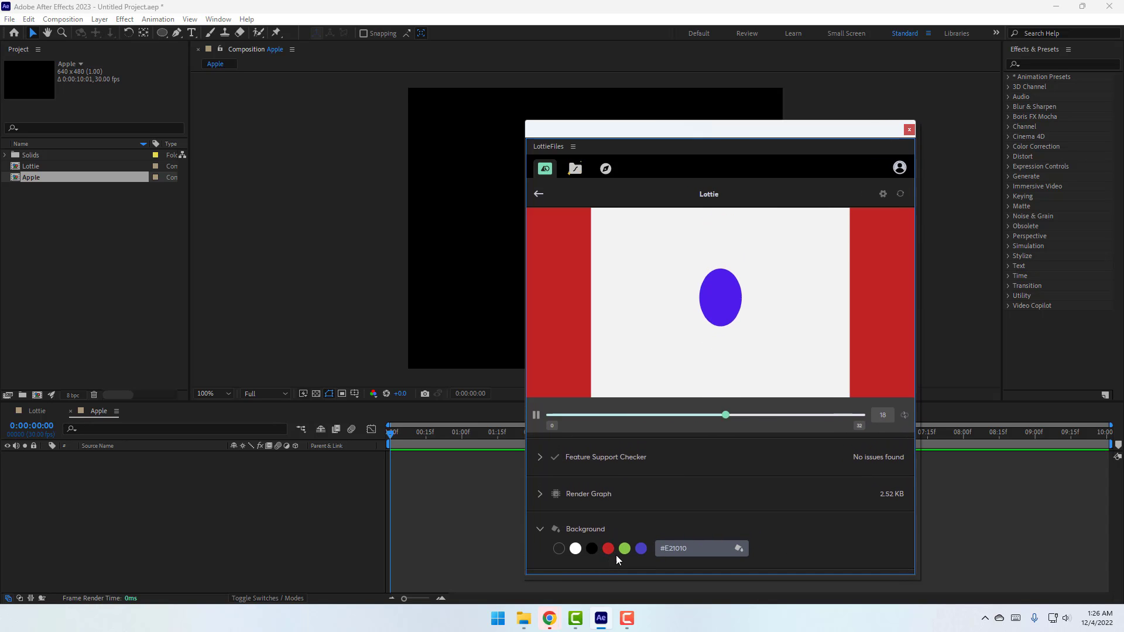
pyautogui.click(641, 549)
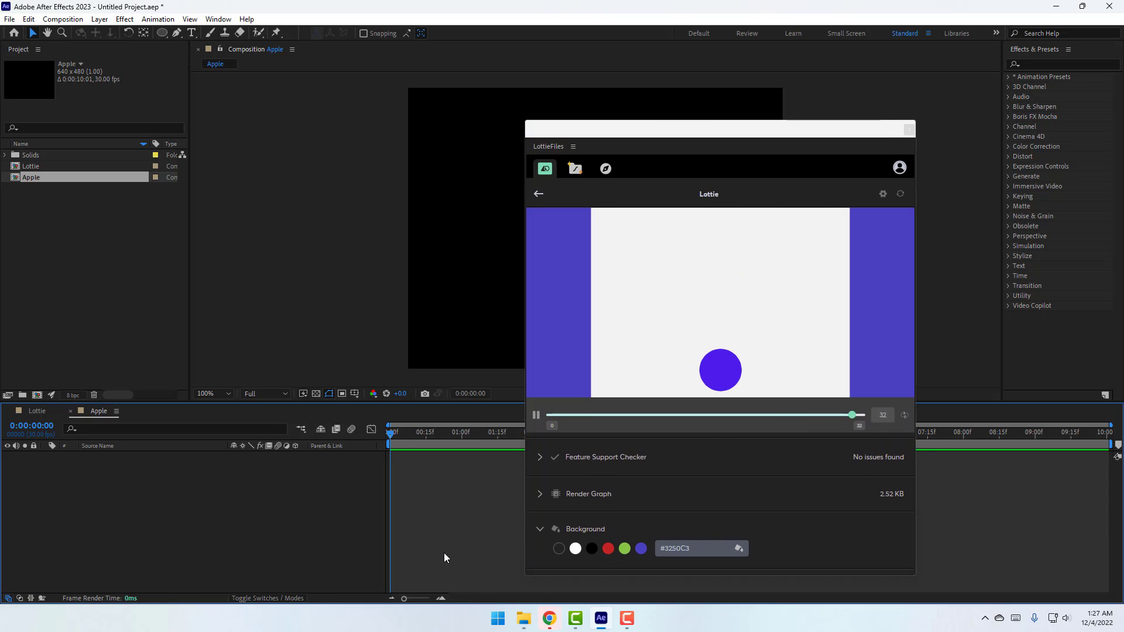
# Unlock and delete the BG layer in the Lottie composition, then reopen the LottieFiles panel
pyautogui.click(37, 412)
pyautogui.click(33, 468)
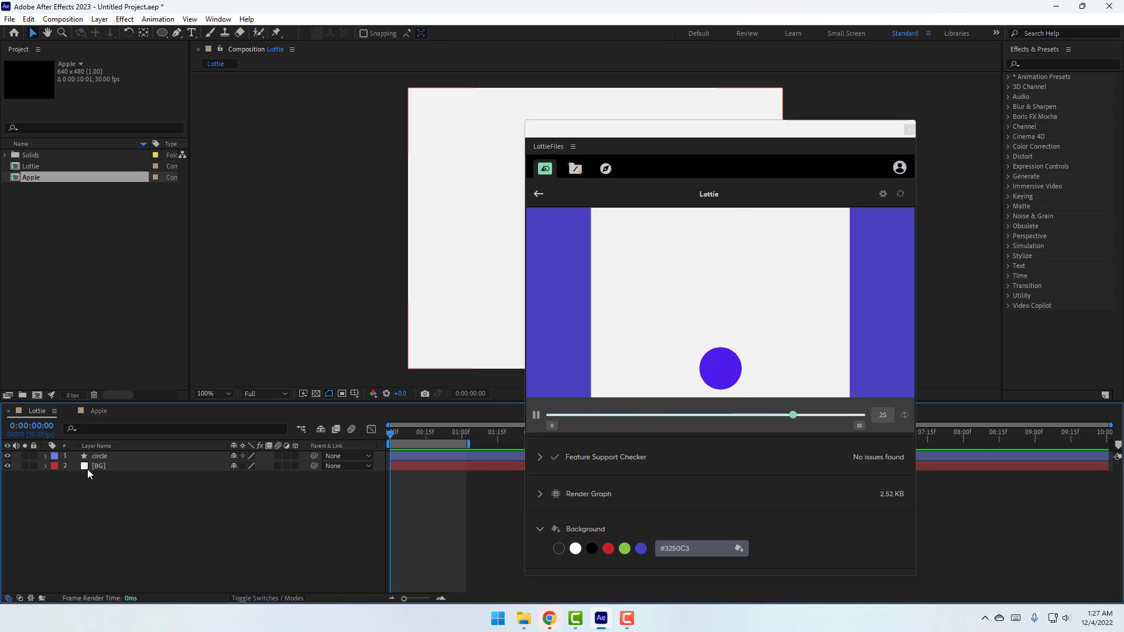
pyautogui.click(87, 466)
pyautogui.press('Delete')
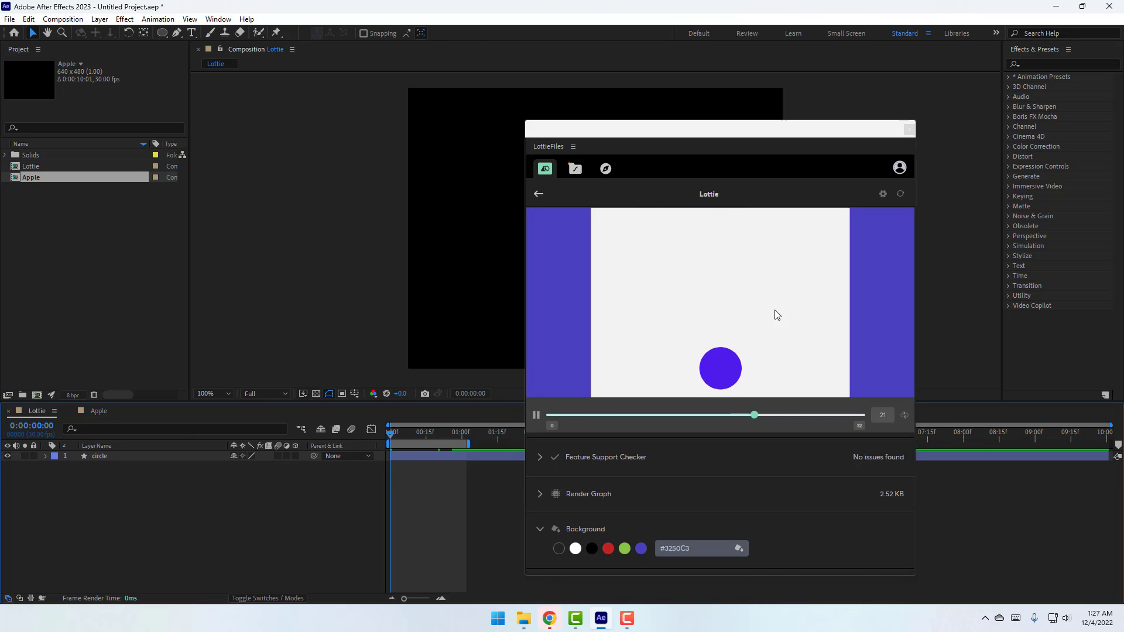
pyautogui.click(909, 129)
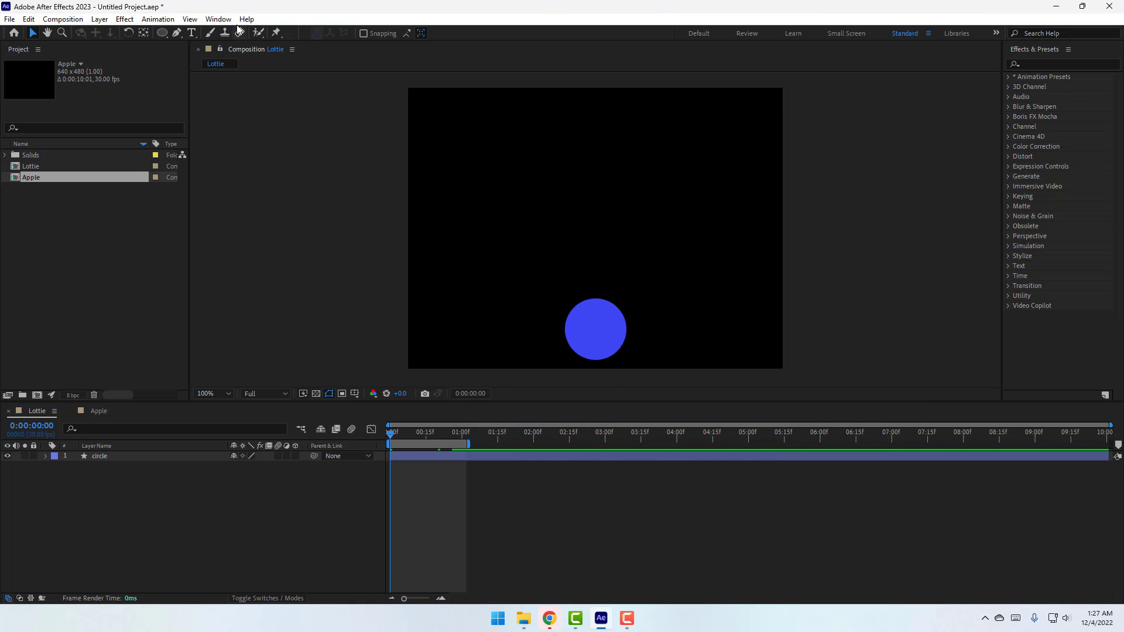
pyautogui.click(218, 19)
pyautogui.moveTo(252, 65)
pyautogui.click(471, 64)
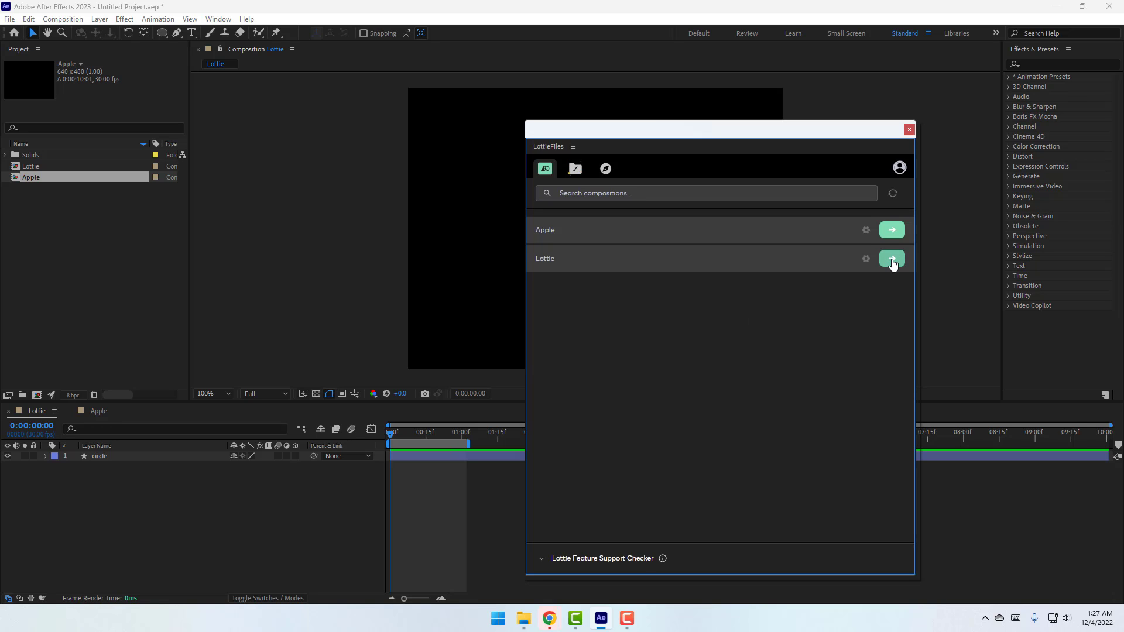
# Preview the Lottie composition in an enlarged LottieFiles panel on a white background
pyautogui.click(892, 259)
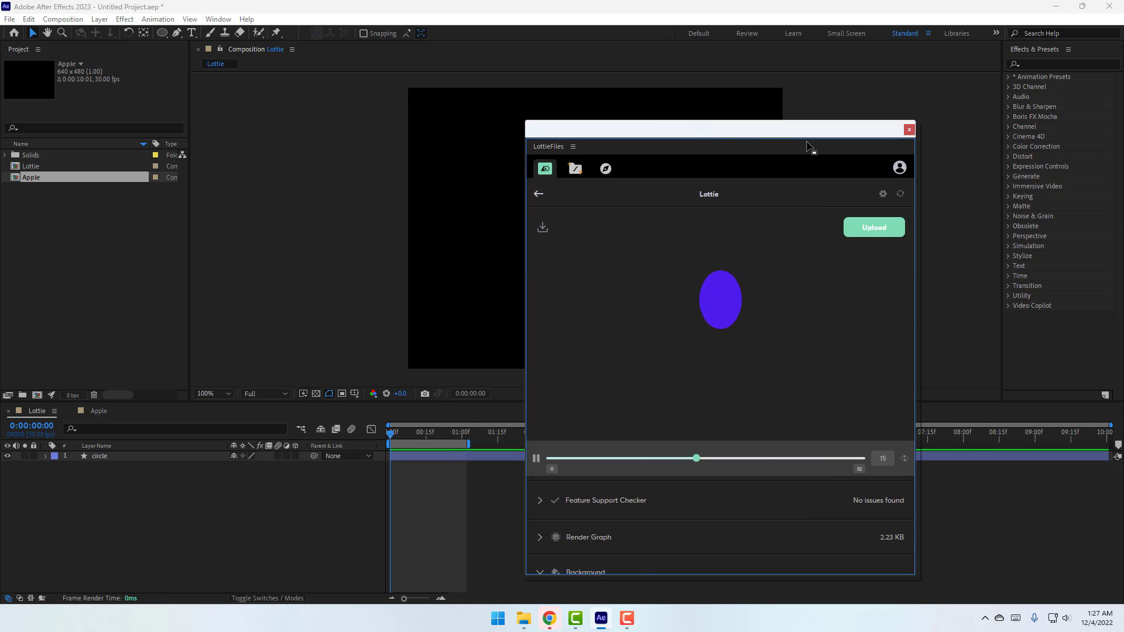
pyautogui.moveTo(808, 136); pyautogui.dragTo(767, 47)
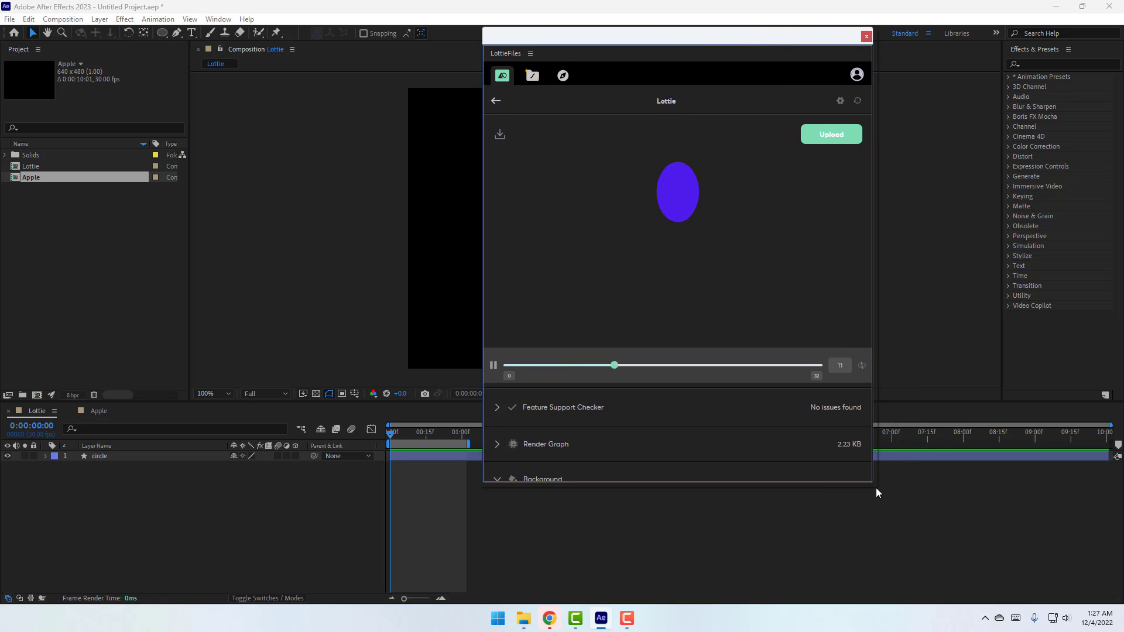
pyautogui.moveTo(873, 485); pyautogui.dragTo(903, 580)
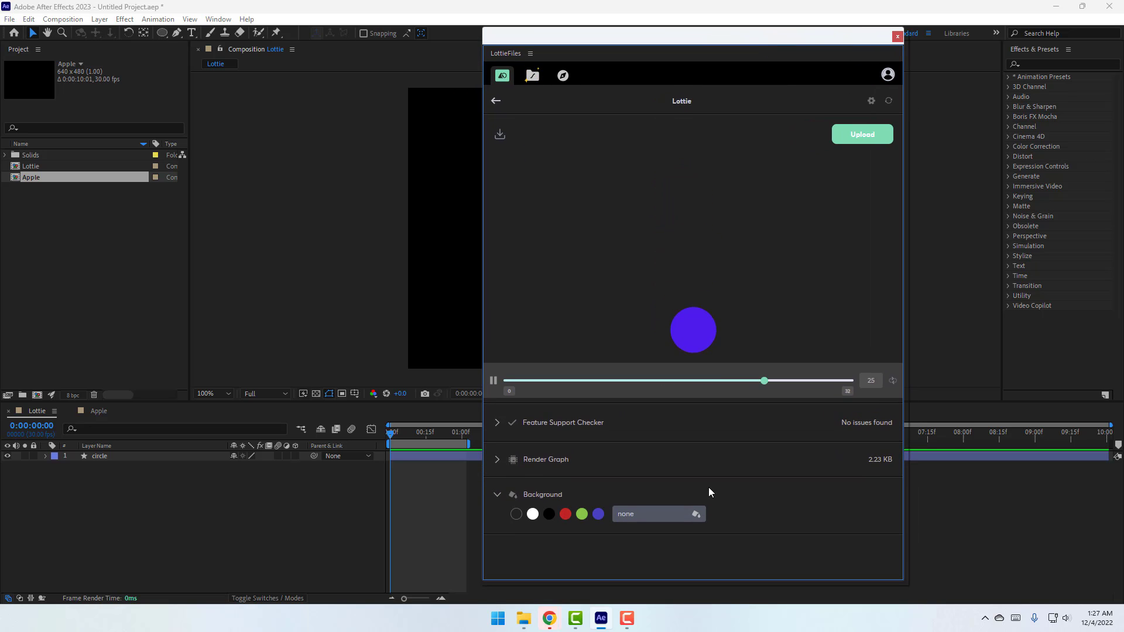
pyautogui.click(596, 518)
pyautogui.click(582, 518)
pyautogui.click(565, 518)
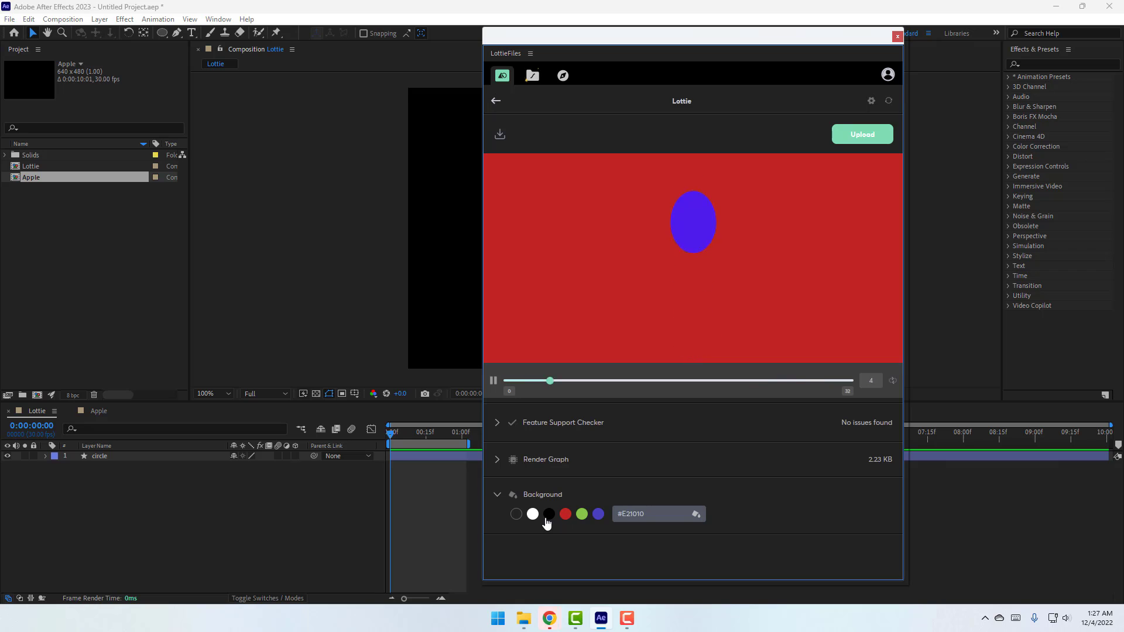
pyautogui.click(548, 517)
pyautogui.click(532, 515)
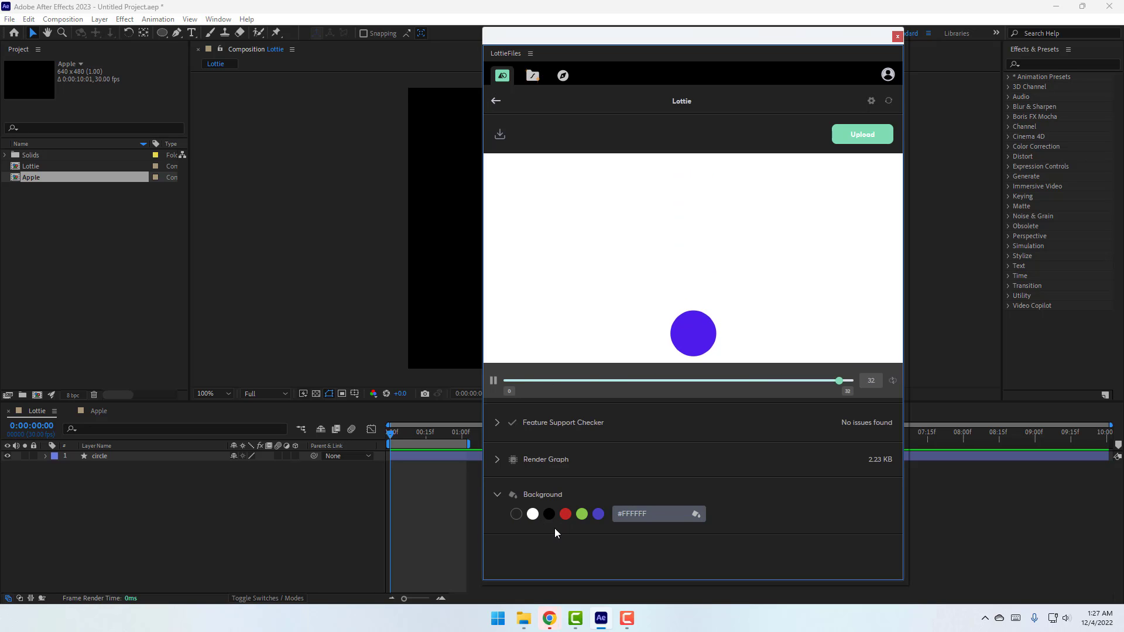
# Inspect the render graph and Feature Support Checker, confirming no issues at 2.23 KB
pyautogui.click(497, 459)
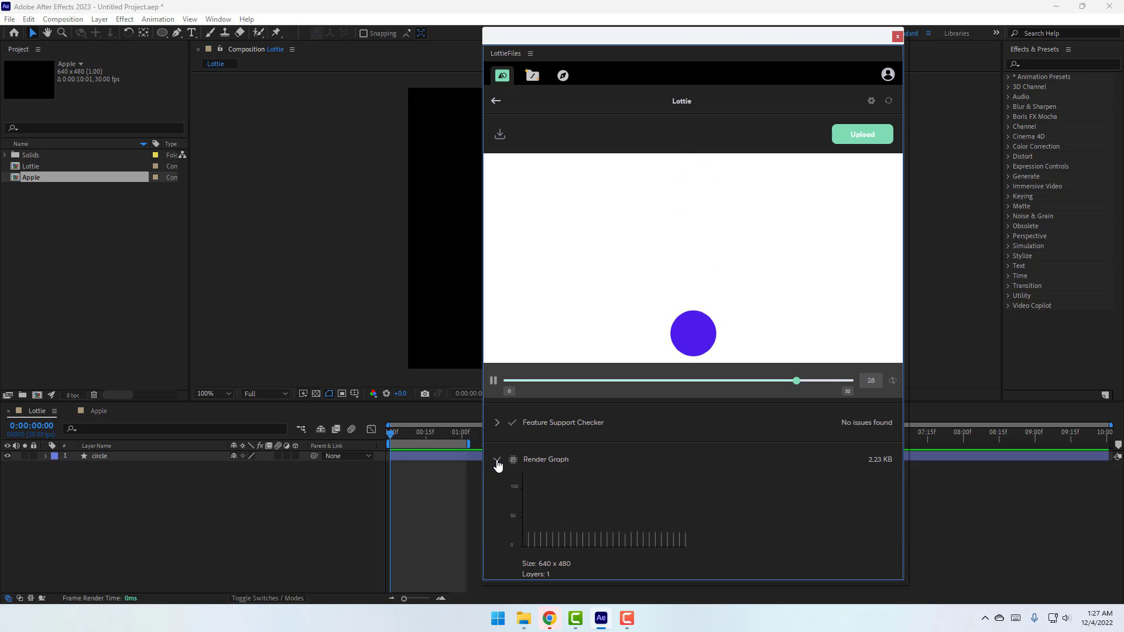
pyautogui.scroll(-1, 538, 527)
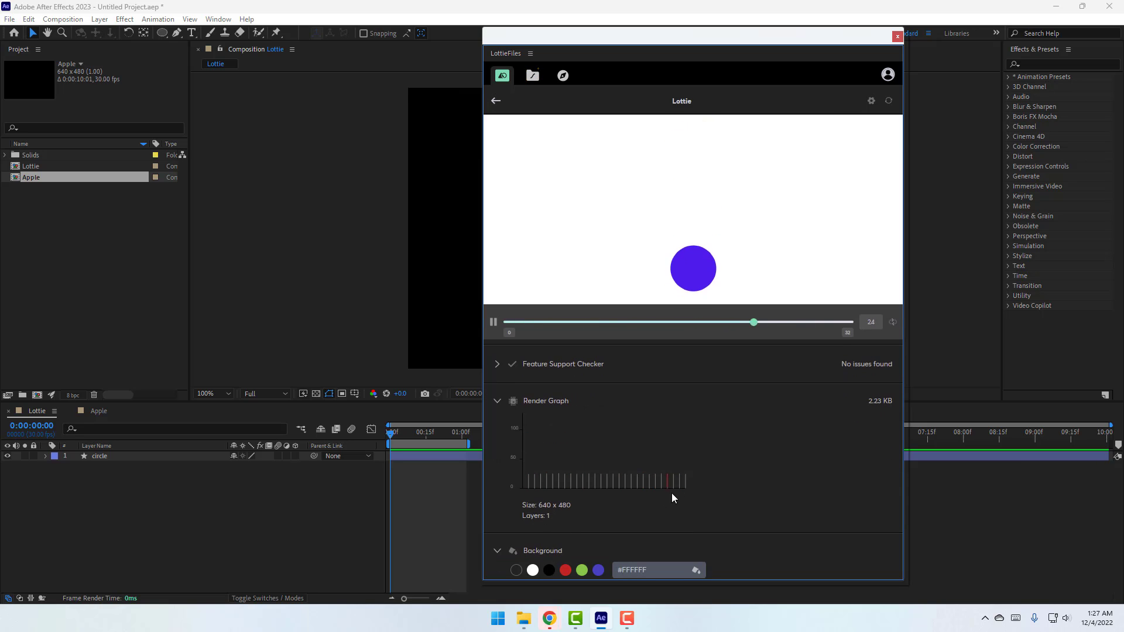
pyautogui.scroll(1, 633, 495)
pyautogui.click(498, 460)
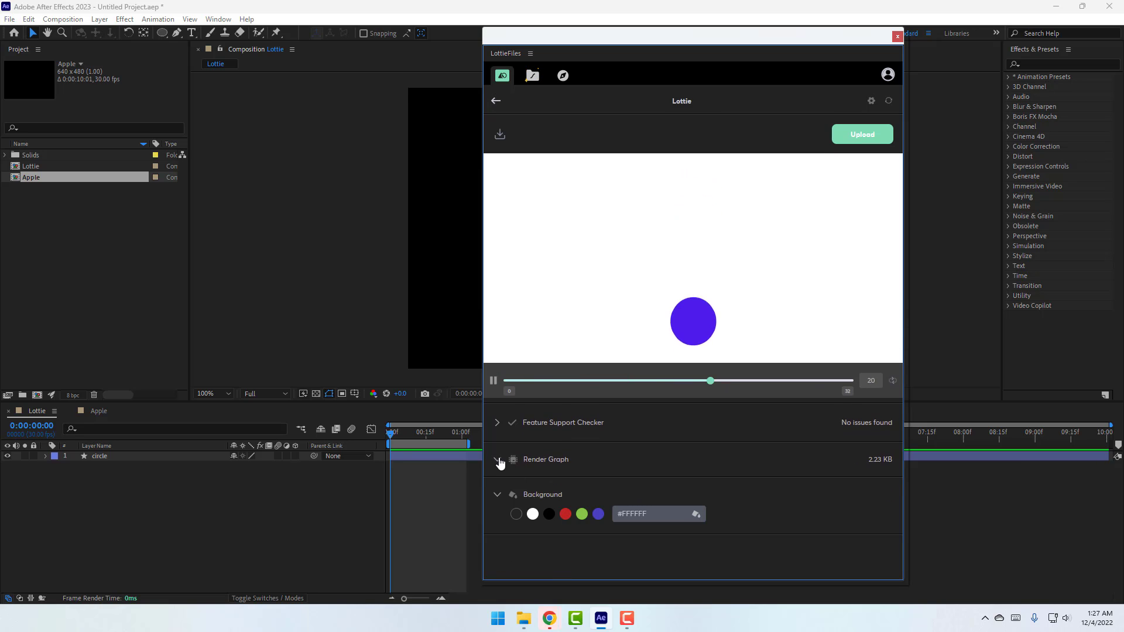
pyautogui.click(511, 427)
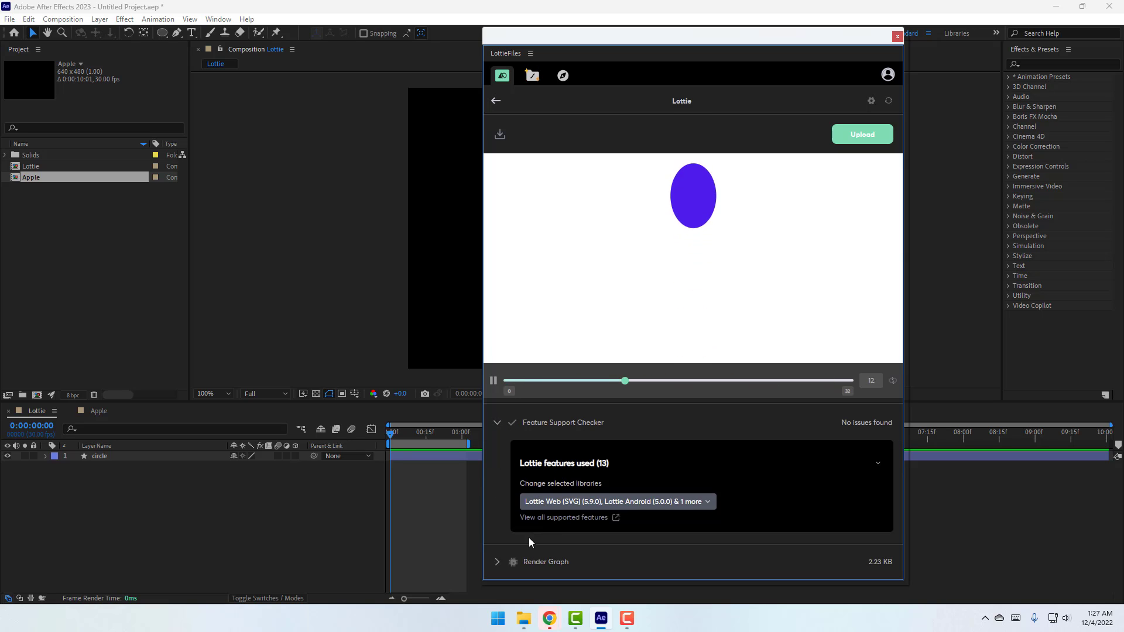
pyautogui.scroll(-3, 530, 541)
pyautogui.click(583, 354)
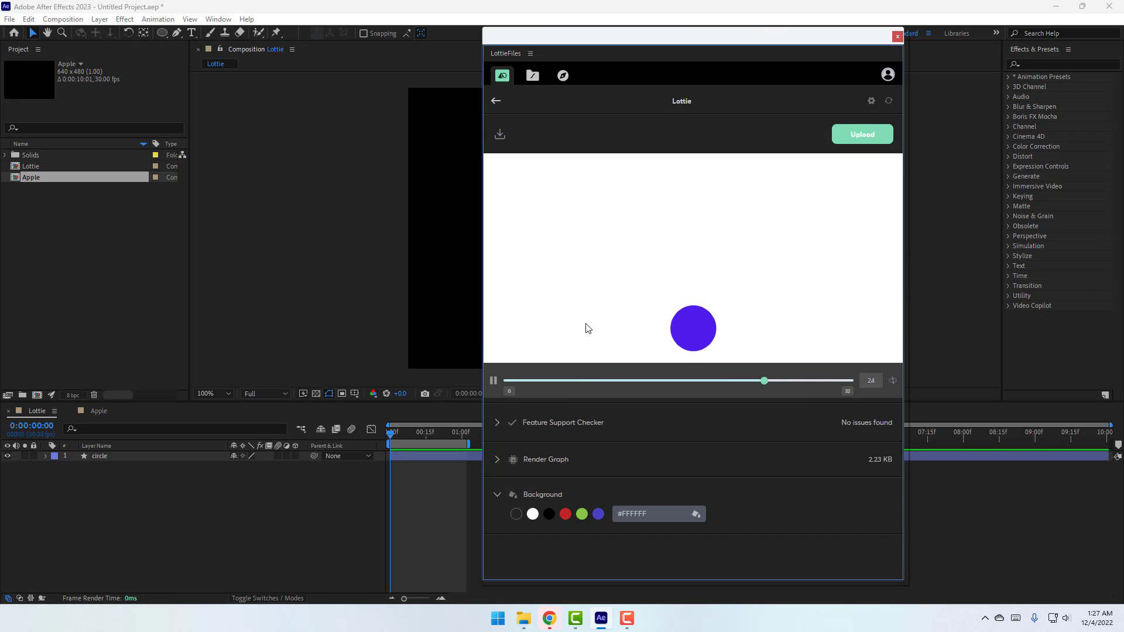
# Save the animation as a Lottie JSON file in Downloads > 01 > Lottie
pyautogui.click(499, 137)
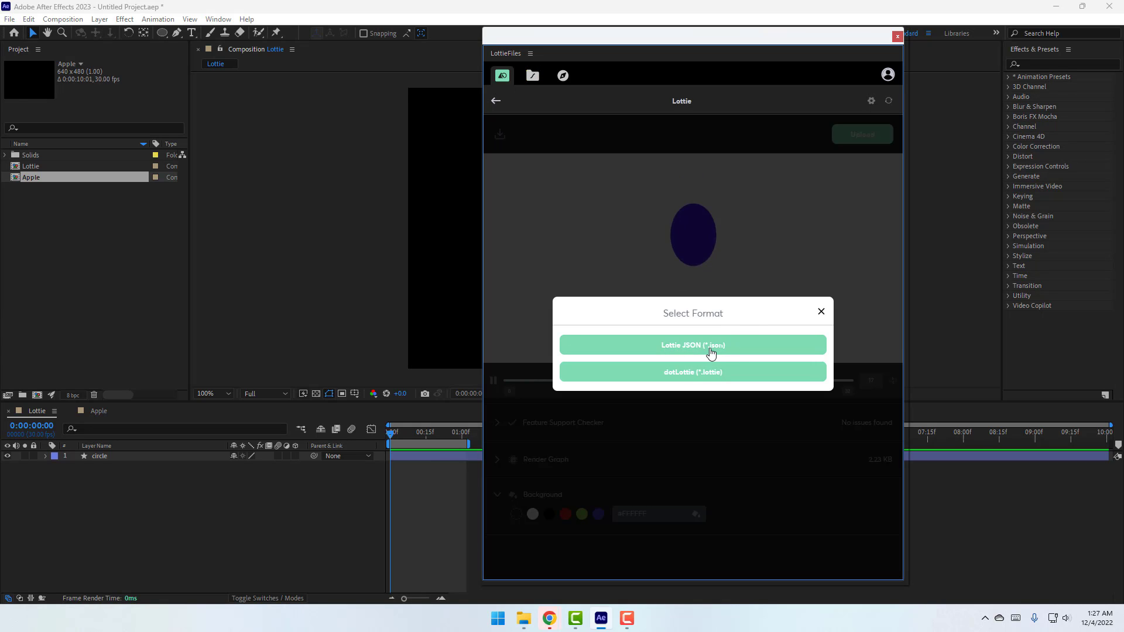
pyautogui.click(682, 349)
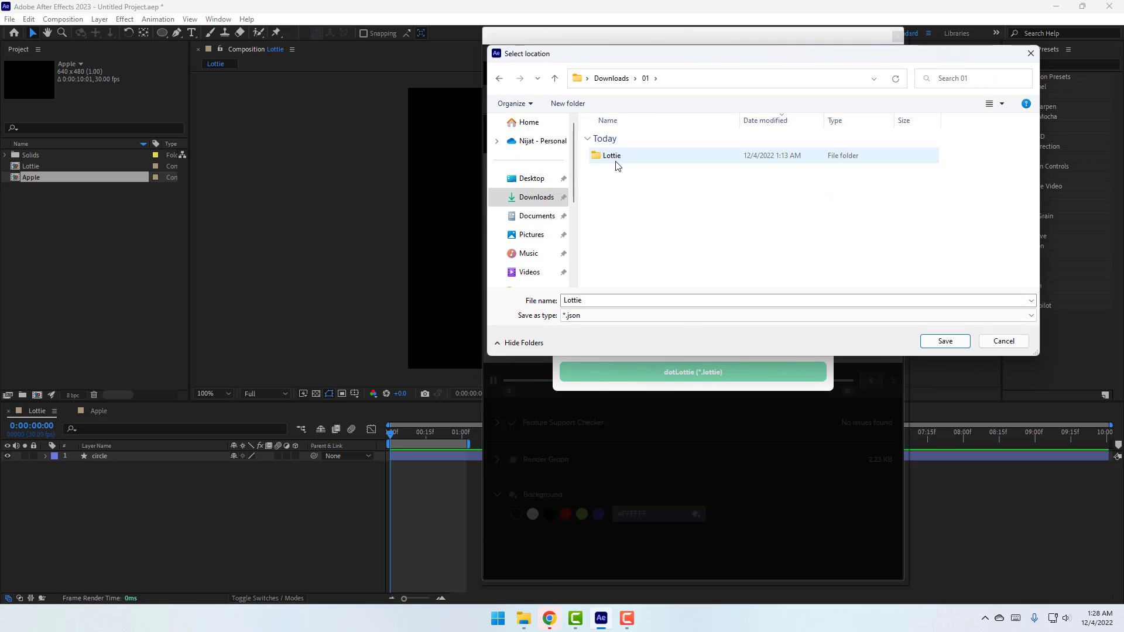
pyautogui.doubleClick(612, 155)
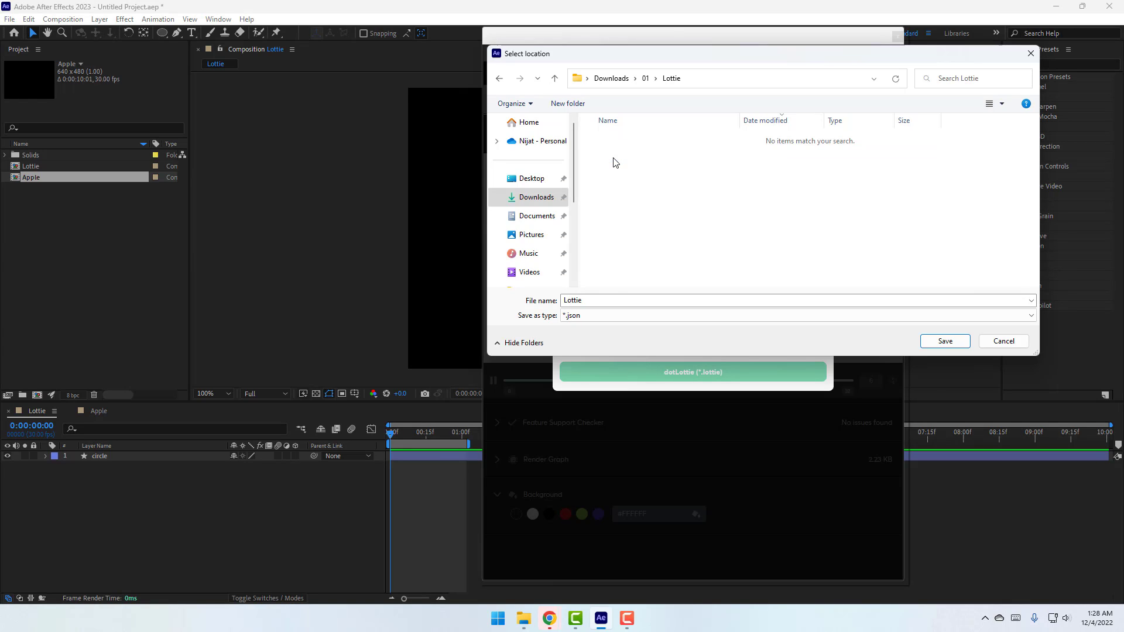
pyautogui.doubleClick(607, 301)
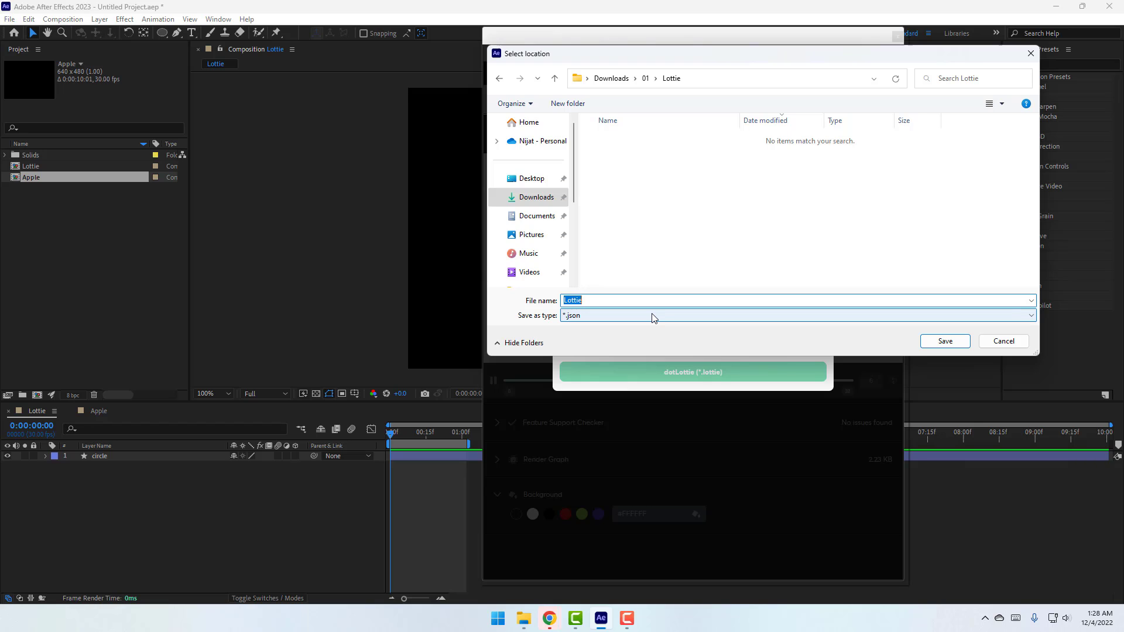
pyautogui.click(944, 341)
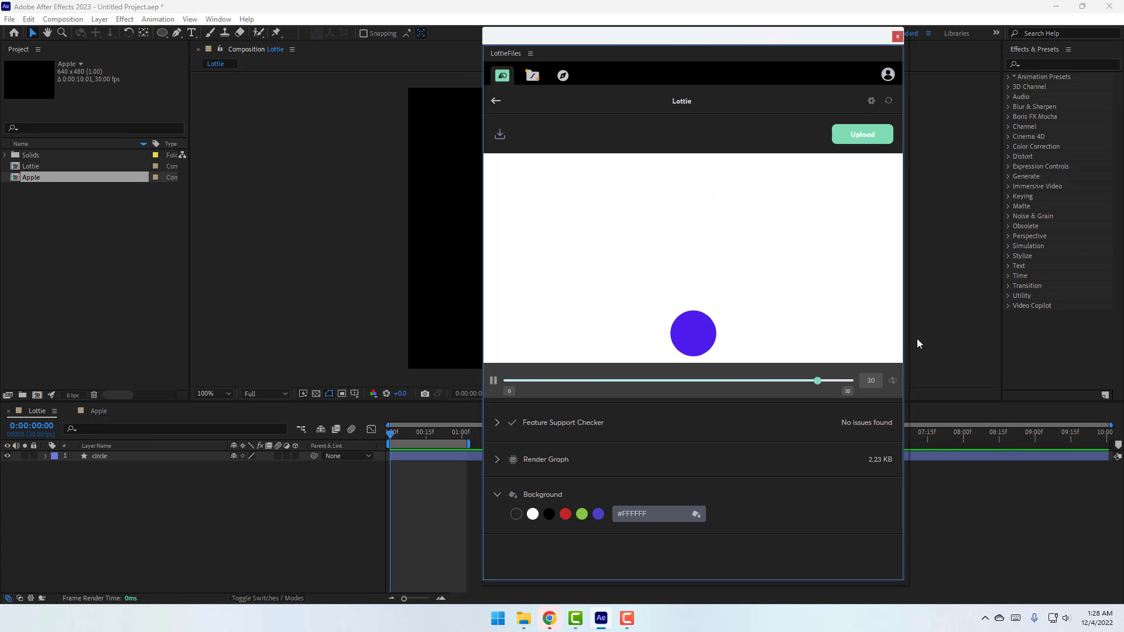
# Close the LottieFiles panel and delete the Apple composition from the project
pyautogui.click(898, 37)
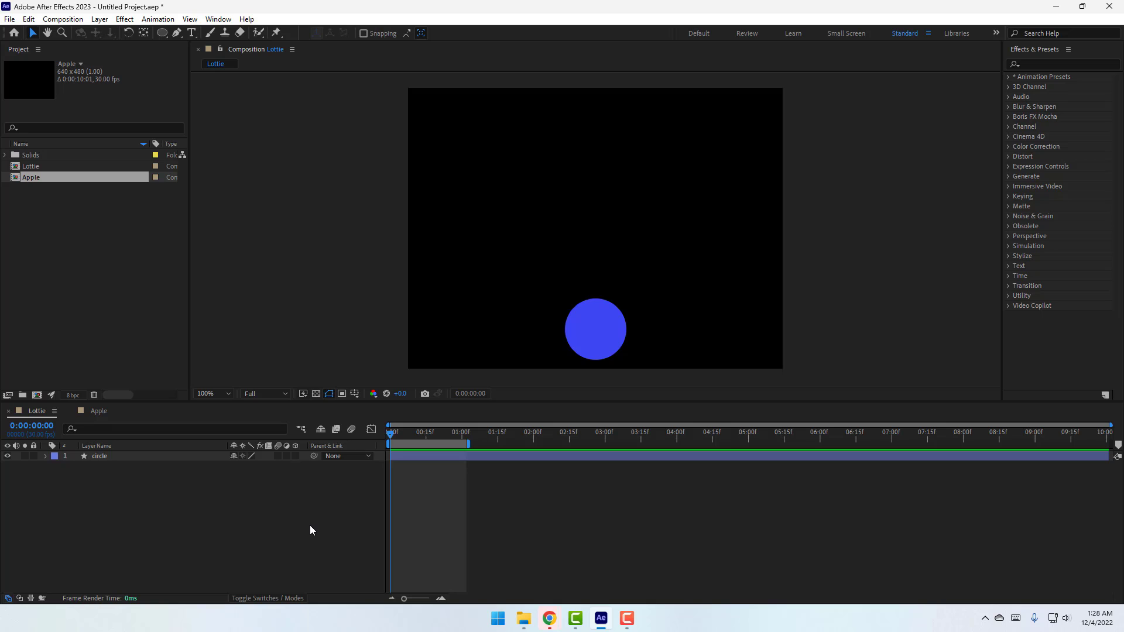
pyautogui.click(112, 309)
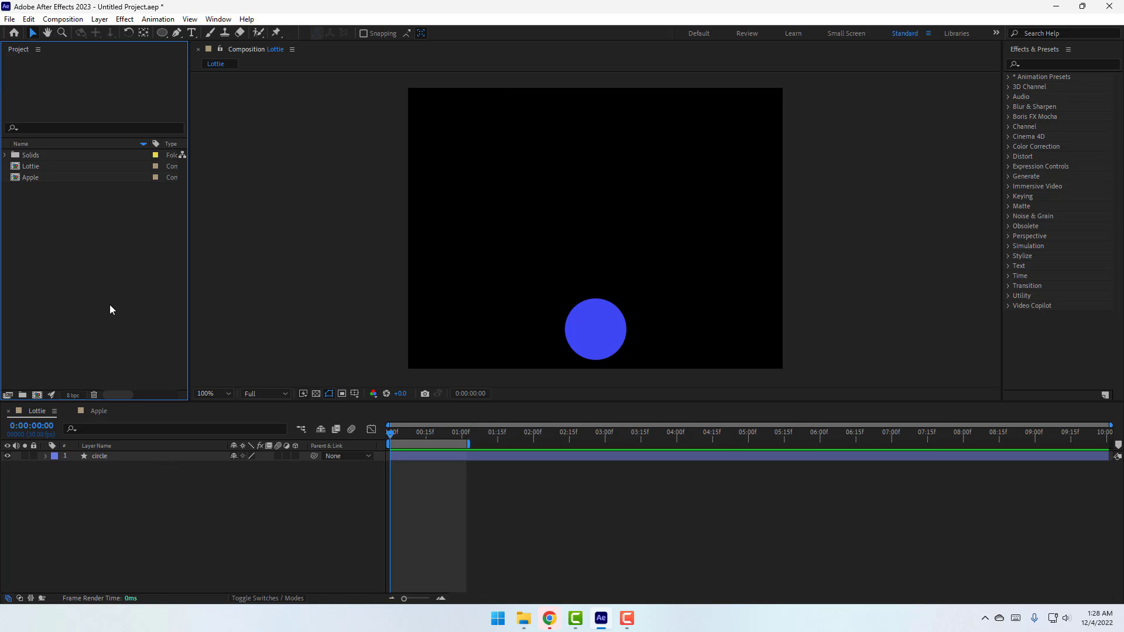
pyautogui.click(35, 177)
pyautogui.press('Delete')
# Review the circle's animation and trim the composition to its one-second work area
pyautogui.click(102, 460)
pyautogui.press('u')
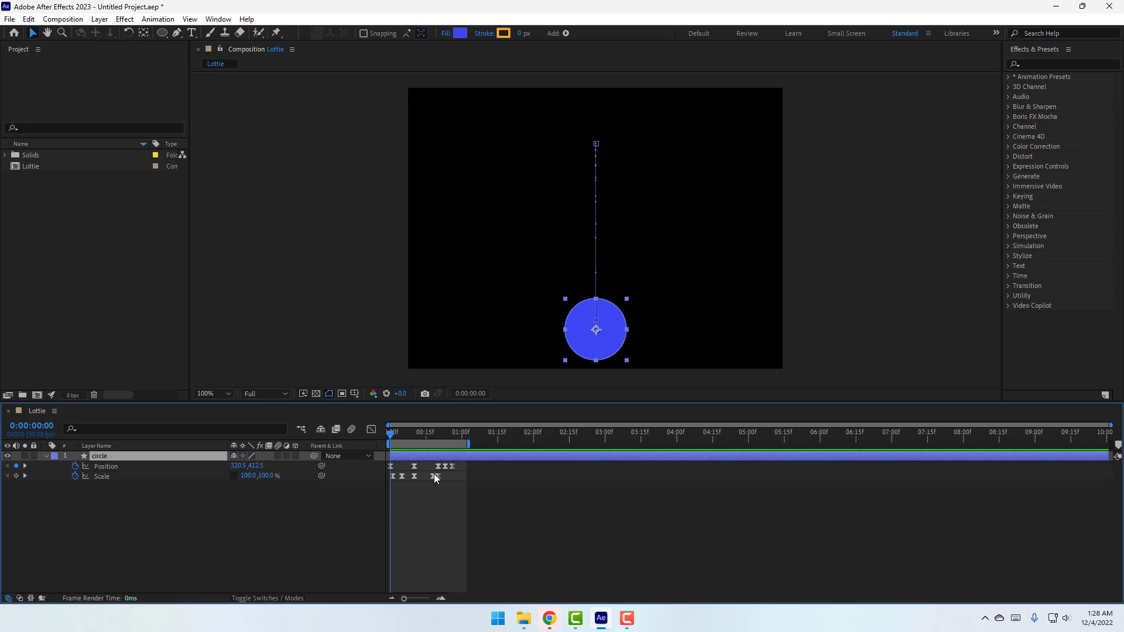
pyautogui.press('space')
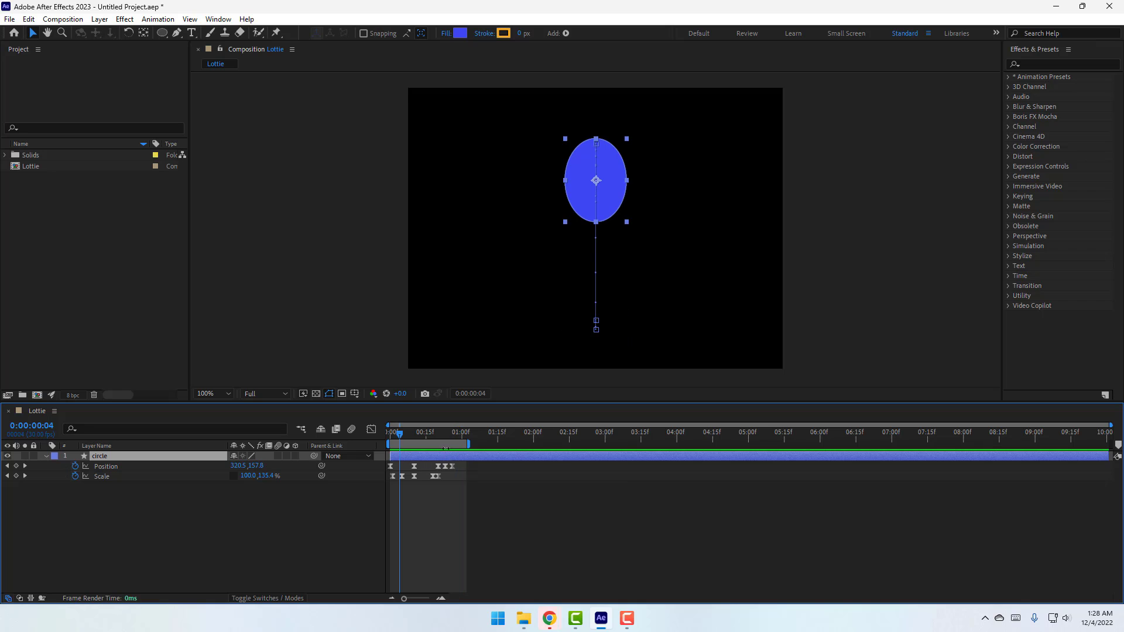
pyautogui.rightClick(446, 445)
pyautogui.click(504, 478)
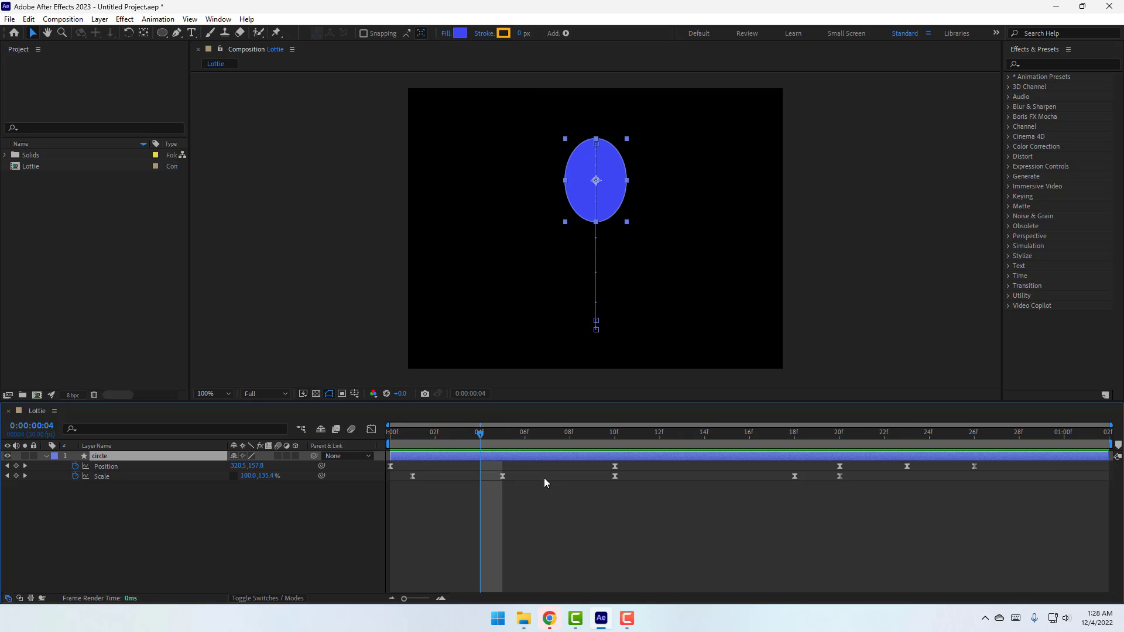
pyautogui.press('Home')
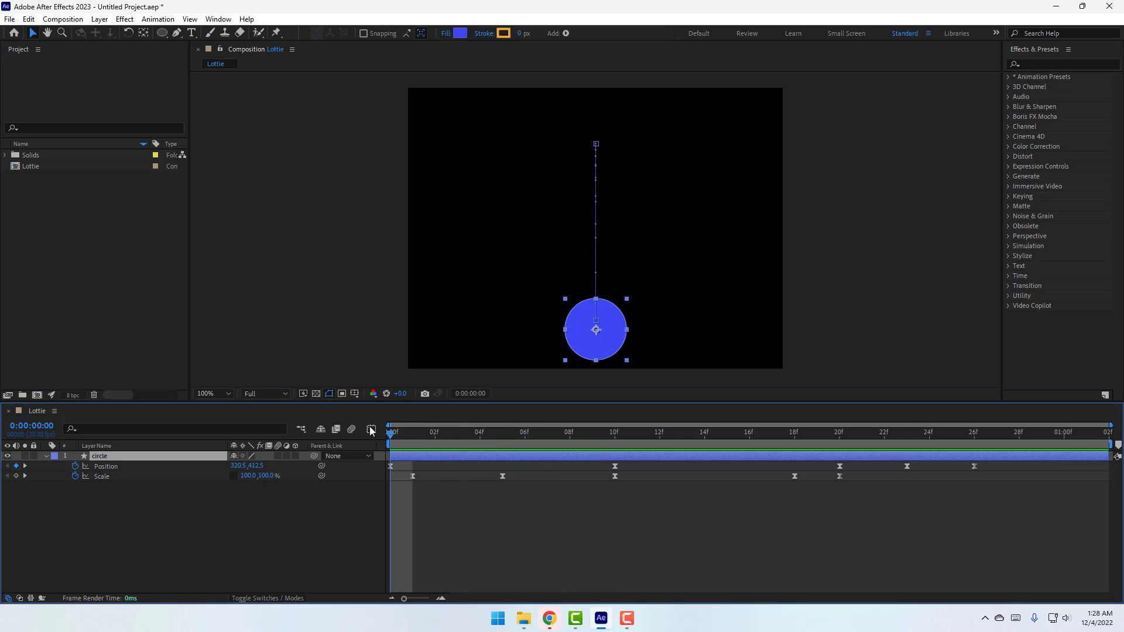
# Save the project as Lottie.aep in the Downloads > 01 > Lottie folder
pyautogui.click(10, 19)
pyautogui.moveTo(88, 128)
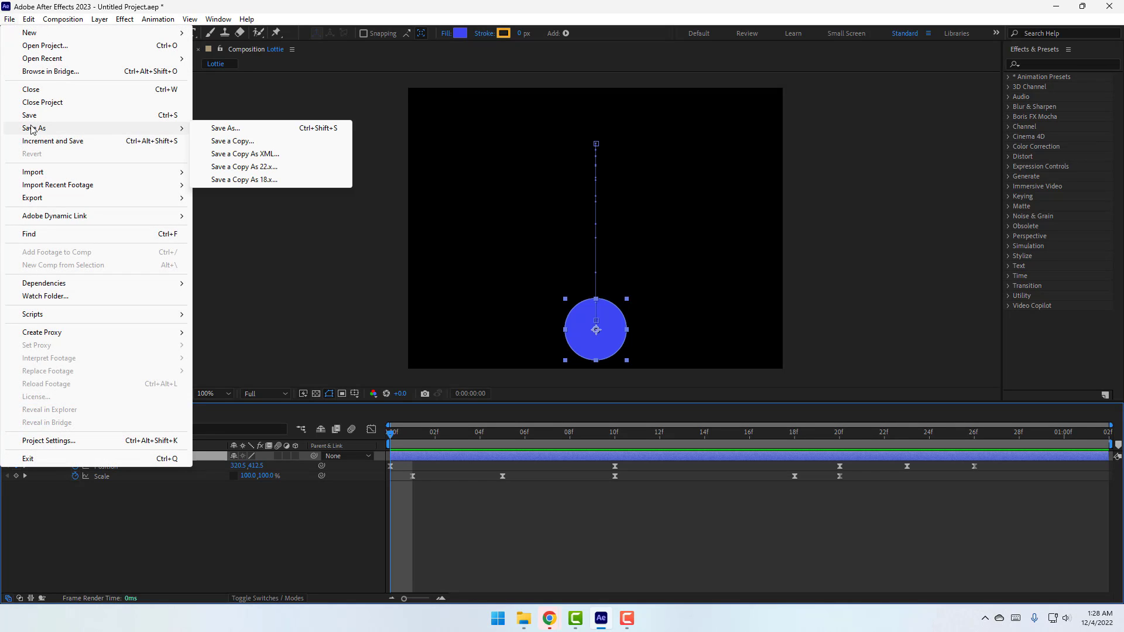
pyautogui.click(287, 132)
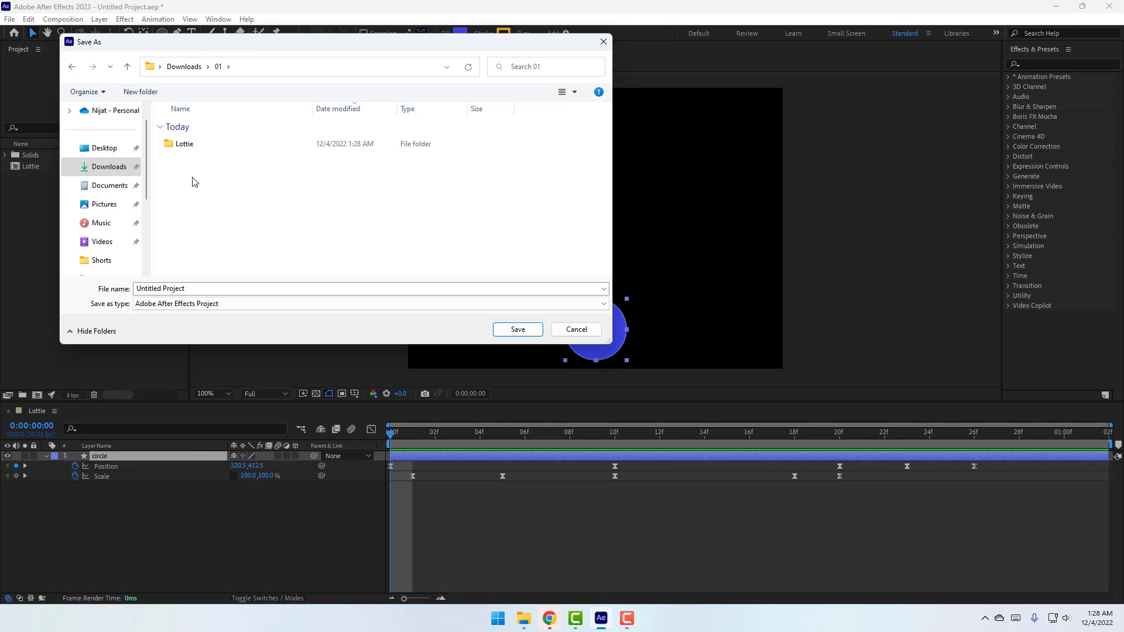
pyautogui.doubleClick(185, 147)
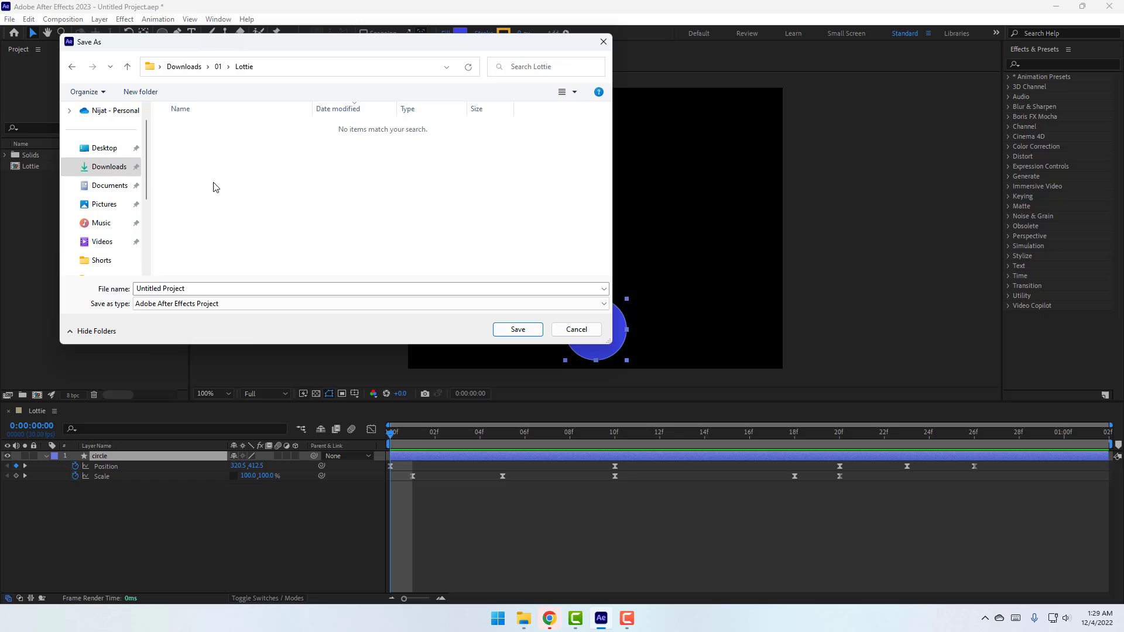
pyautogui.click(201, 292)
pyautogui.write('Lottie')
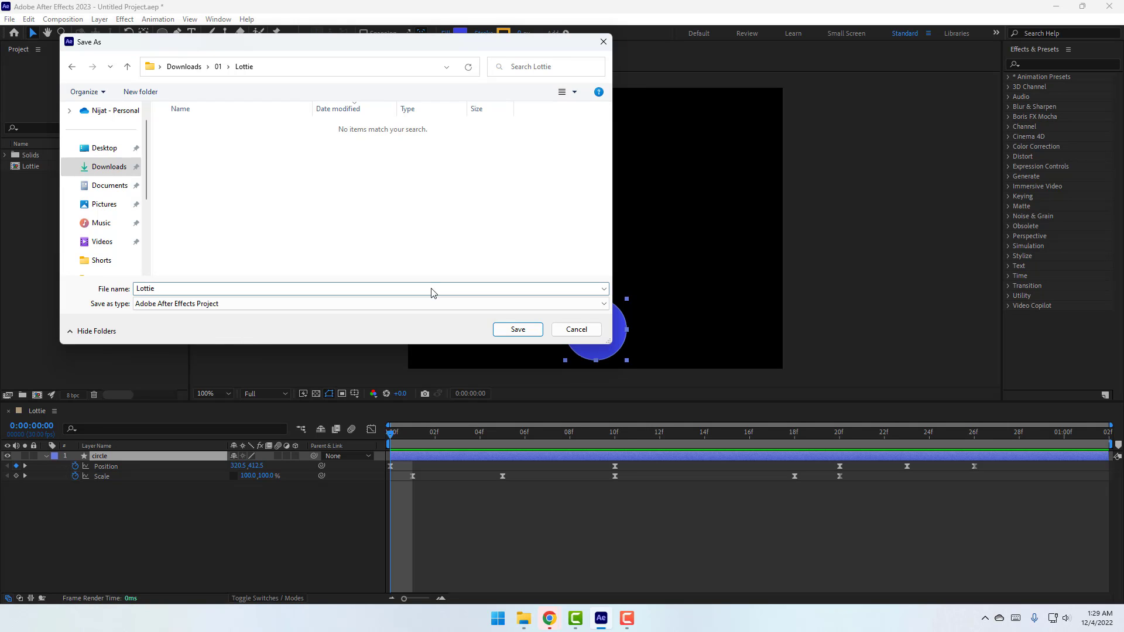
pyautogui.click(517, 329)
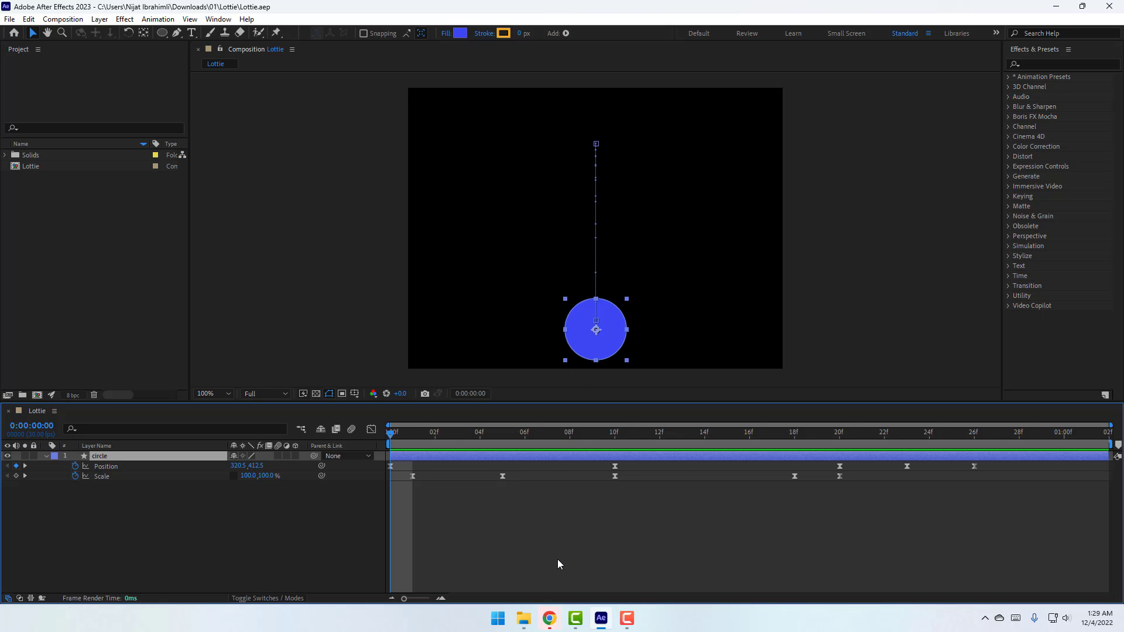
pyautogui.click(537, 611)
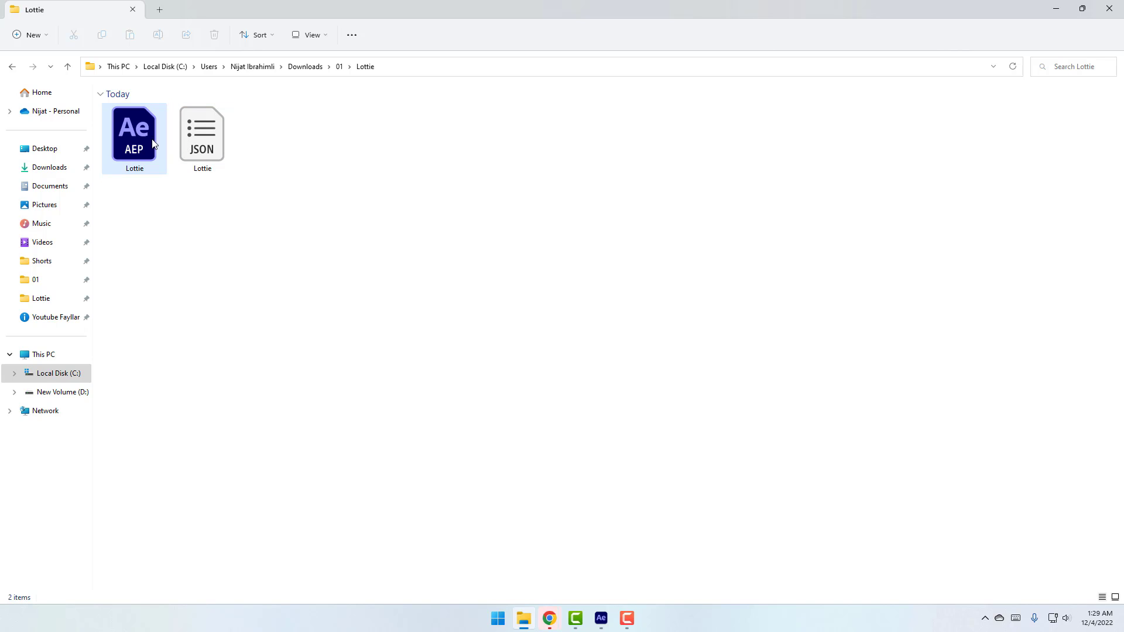
# Verify Lottie.aep and Lottie.json sit in the Lottie folder, then return to IconScout in Chrome
pyautogui.click(116, 146)
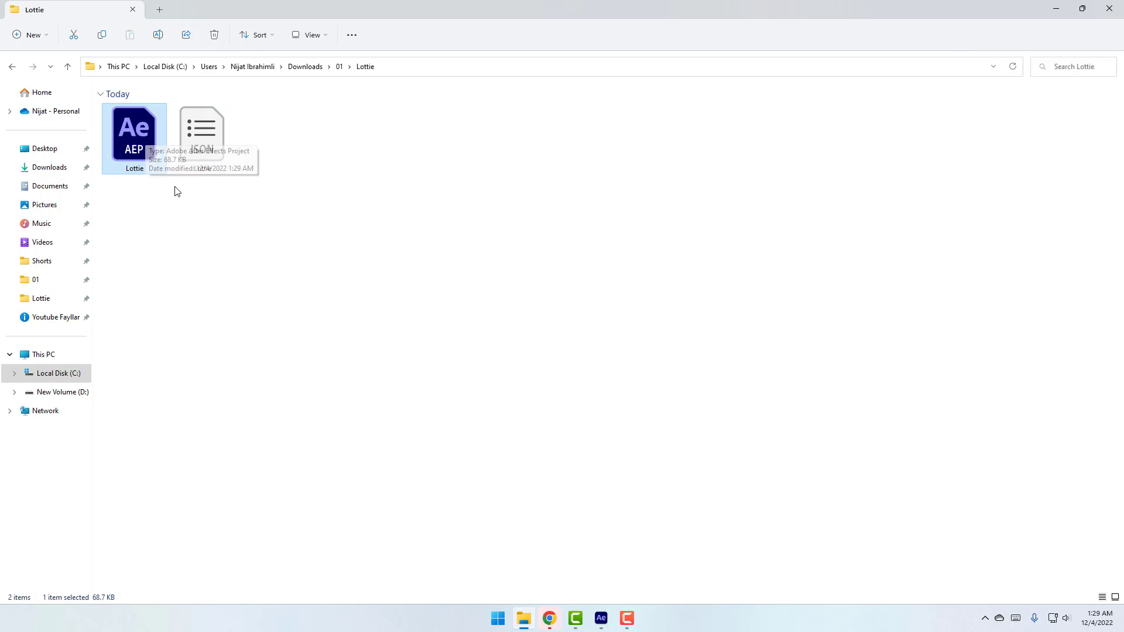
pyautogui.click(211, 155)
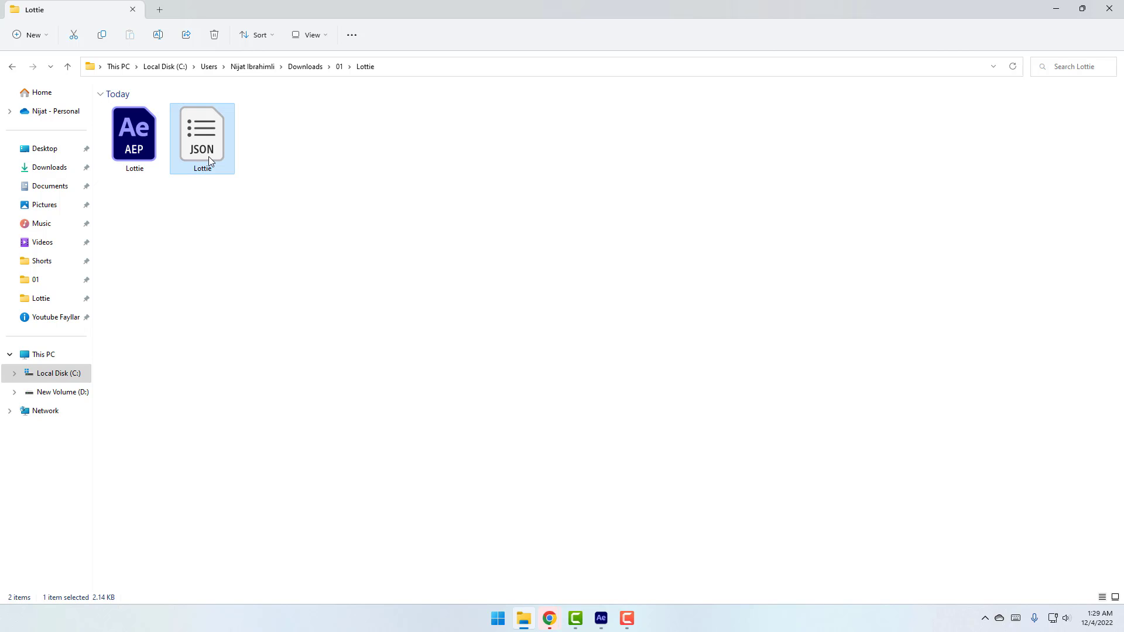
pyautogui.click(581, 414)
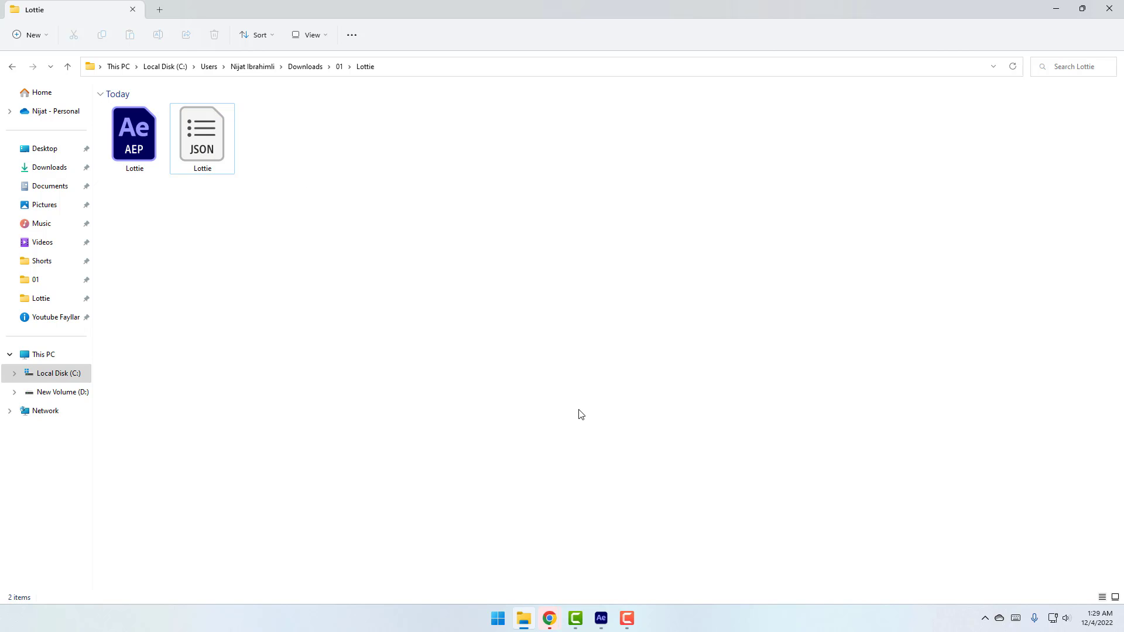
pyautogui.hotkey('alt', 'Tab')
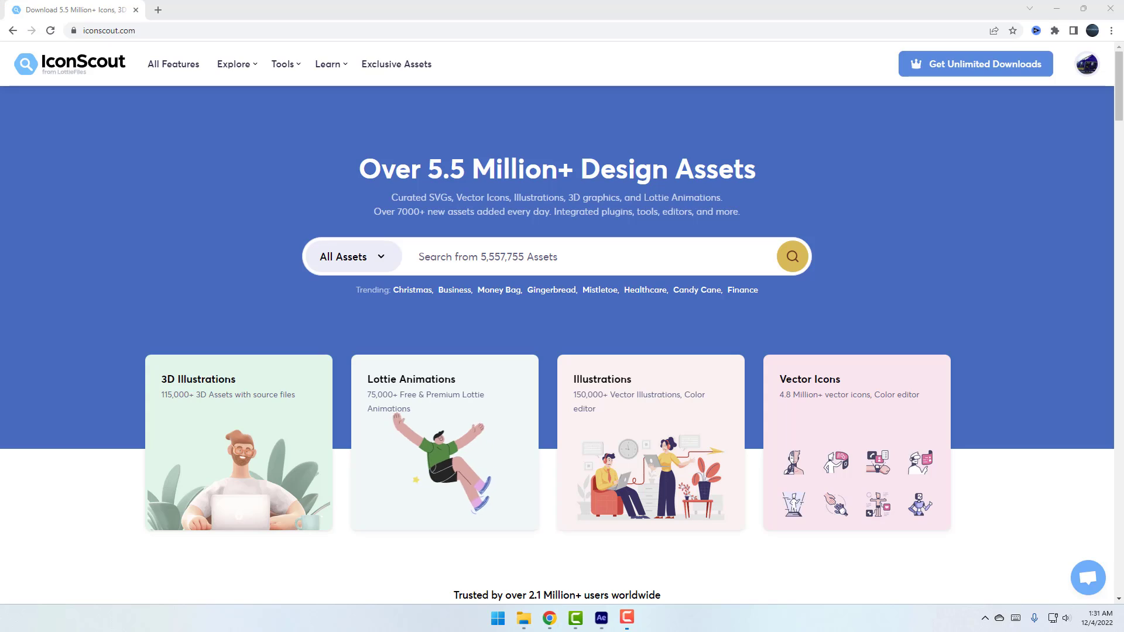
# Go from the profile menu to the Contributors Dashboard and open My Lottie Animations
pyautogui.click(1086, 67)
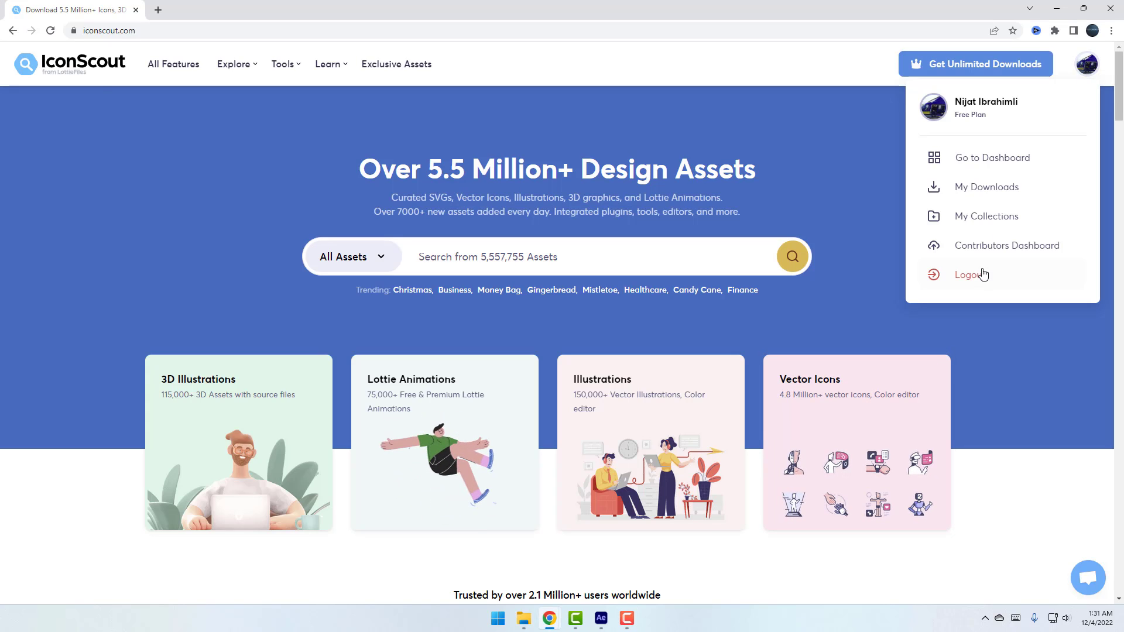
pyautogui.click(1030, 252)
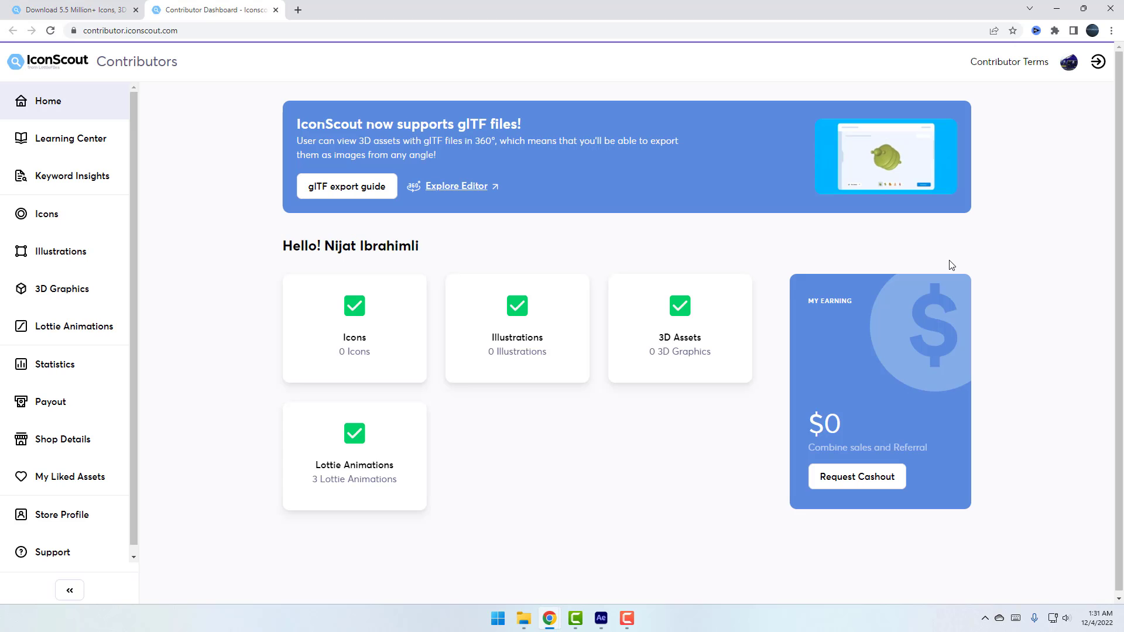
pyautogui.click(357, 469)
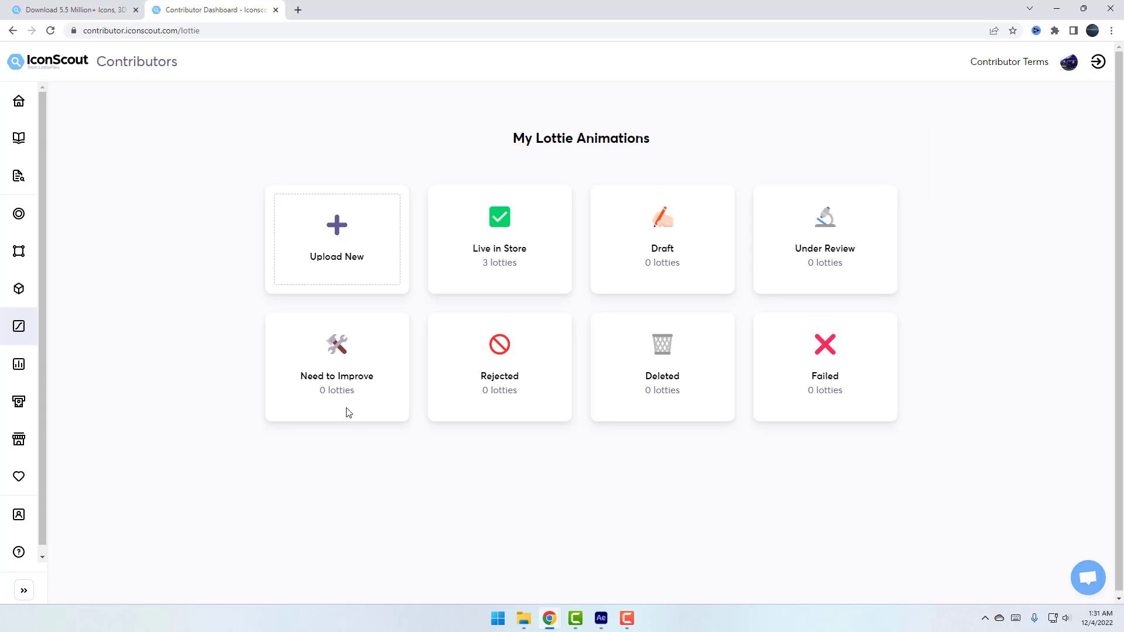
# Start a new lottie upload, skimming the How to Upload lottie guide before closing it
pyautogui.click(321, 241)
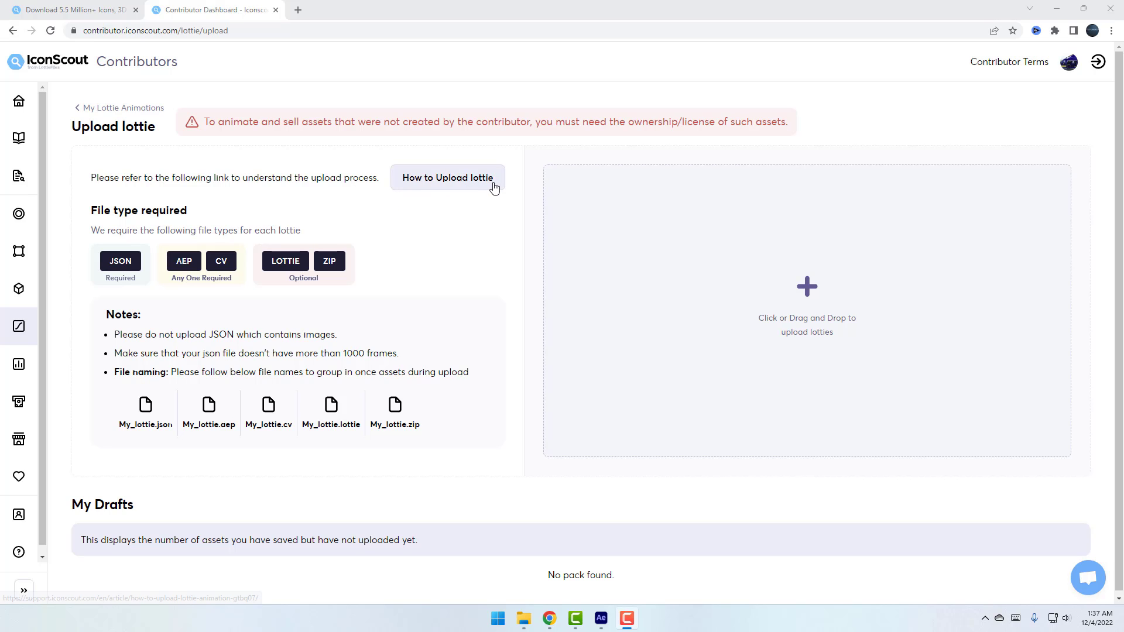
pyautogui.click(469, 183)
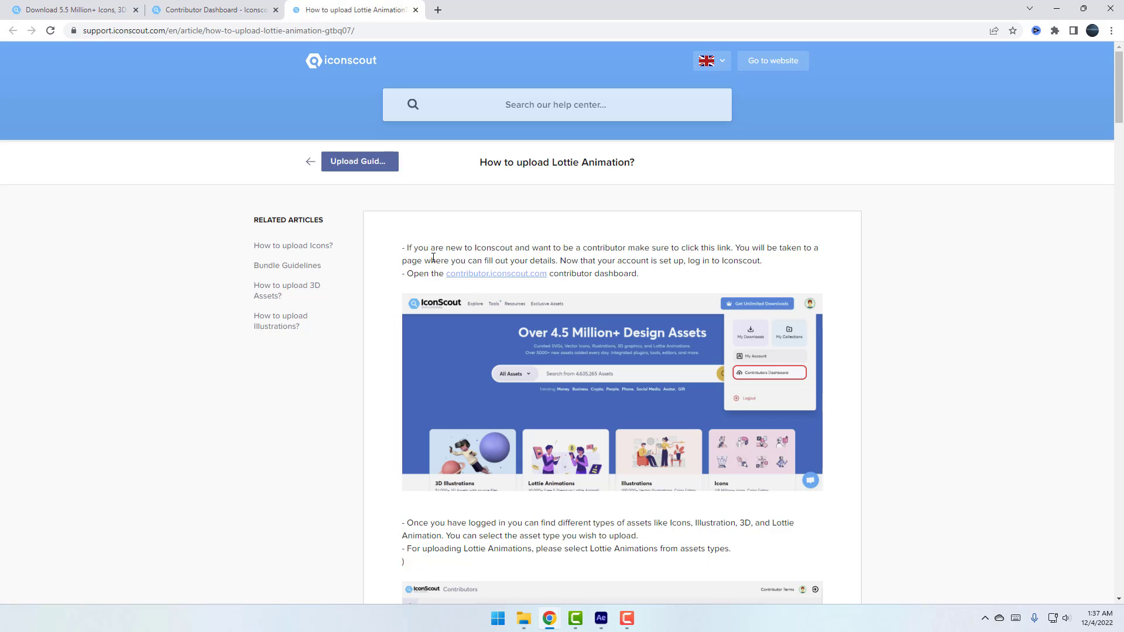
pyautogui.scroll(-3, 434, 257)
pyautogui.scroll(-4, 451, 292)
pyautogui.scroll(3, 527, 298)
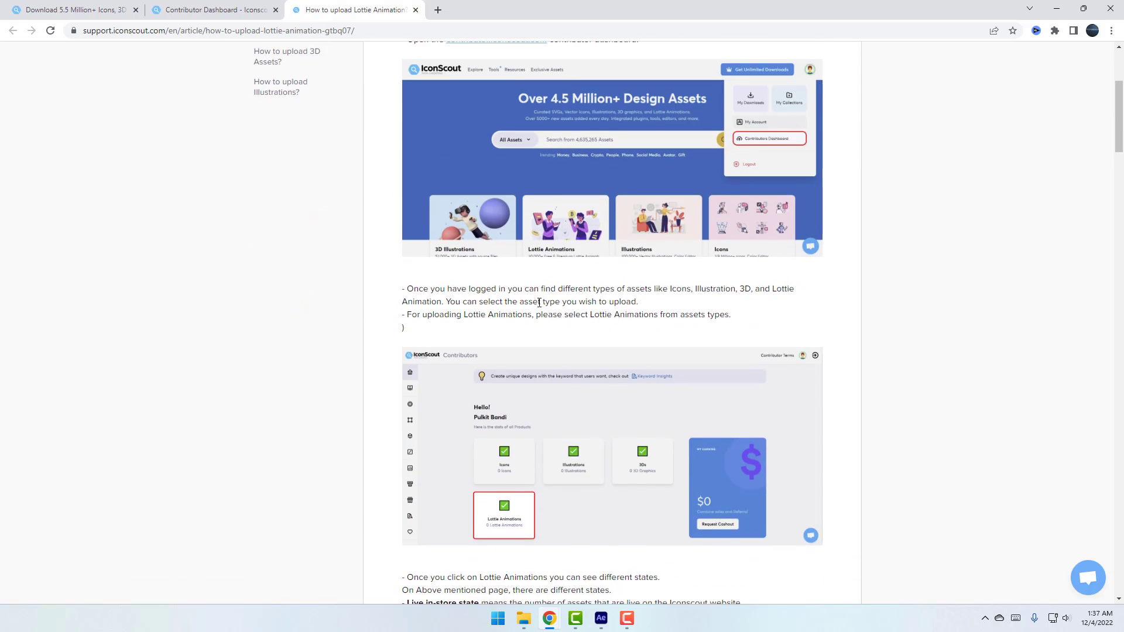
pyautogui.scroll(-20, 659, 319)
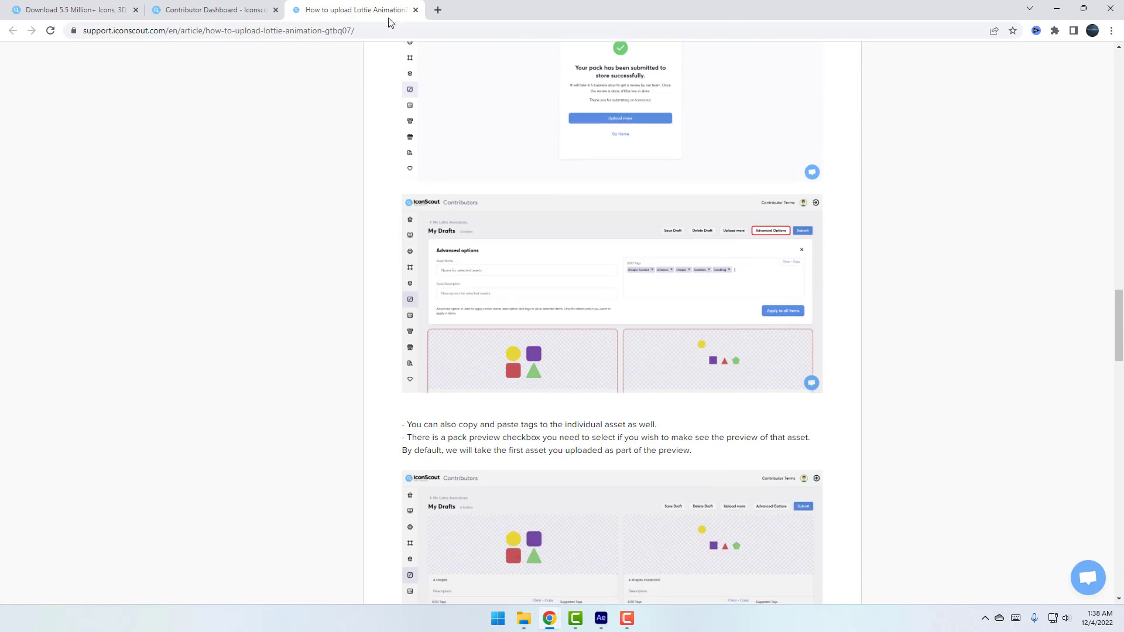
pyautogui.click(415, 10)
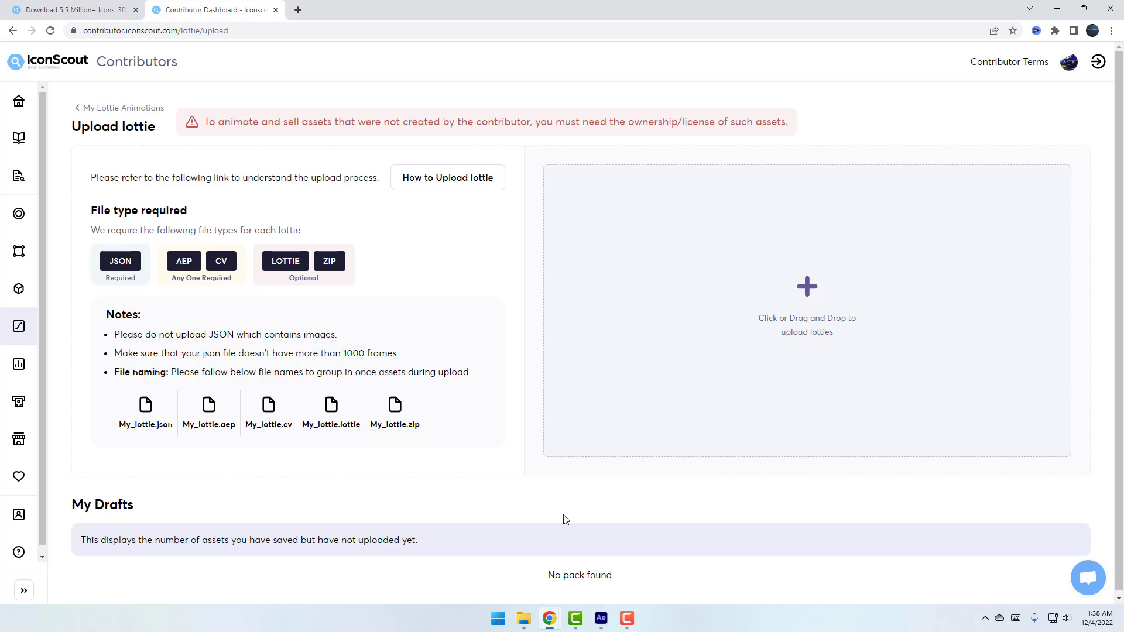
# Drag the six Cubes, Business and Ball AEP and JSON files from the Iconscout folder into the upload area
pyautogui.click(525, 618)
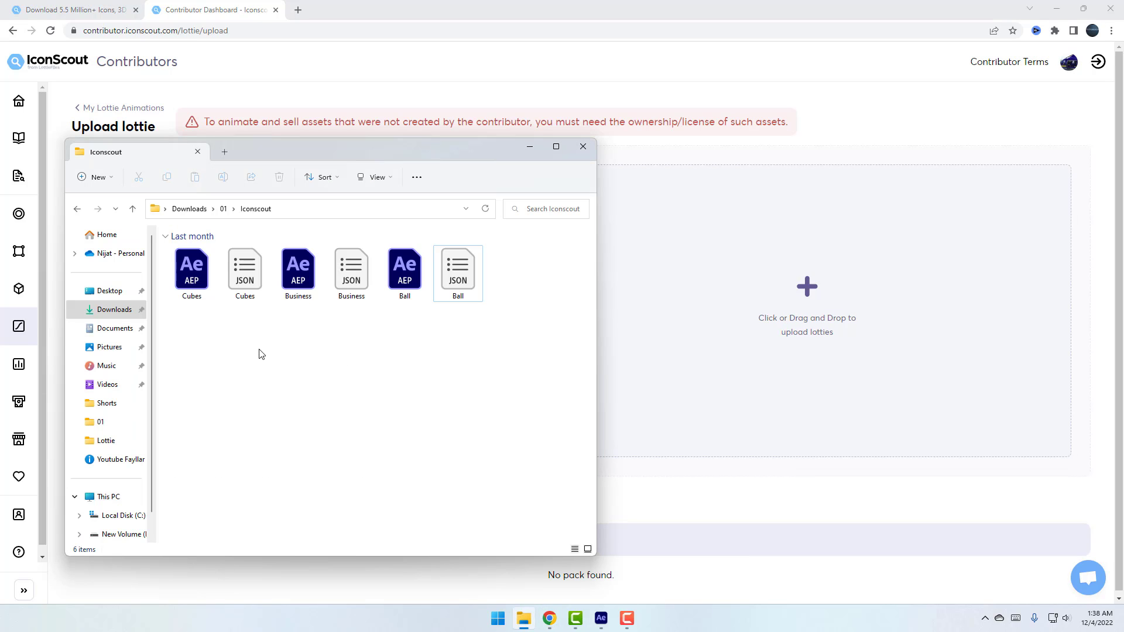
pyautogui.moveTo(255, 336); pyautogui.dragTo(170, 245)
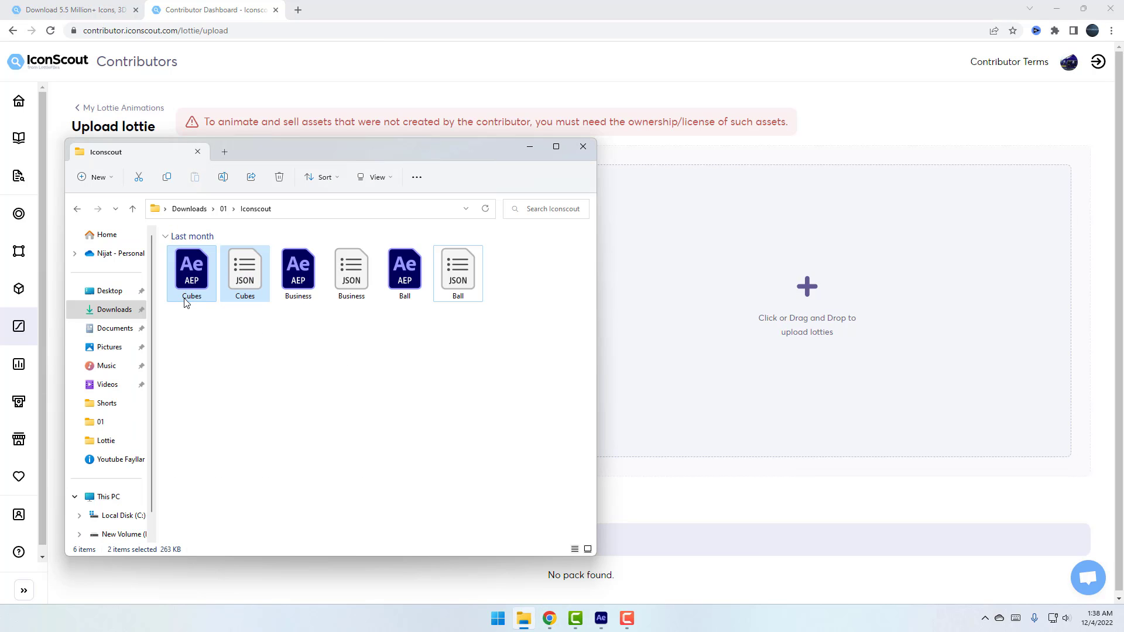
pyautogui.moveTo(354, 324); pyautogui.dragTo(295, 274)
pyautogui.moveTo(475, 327); pyautogui.dragTo(399, 280)
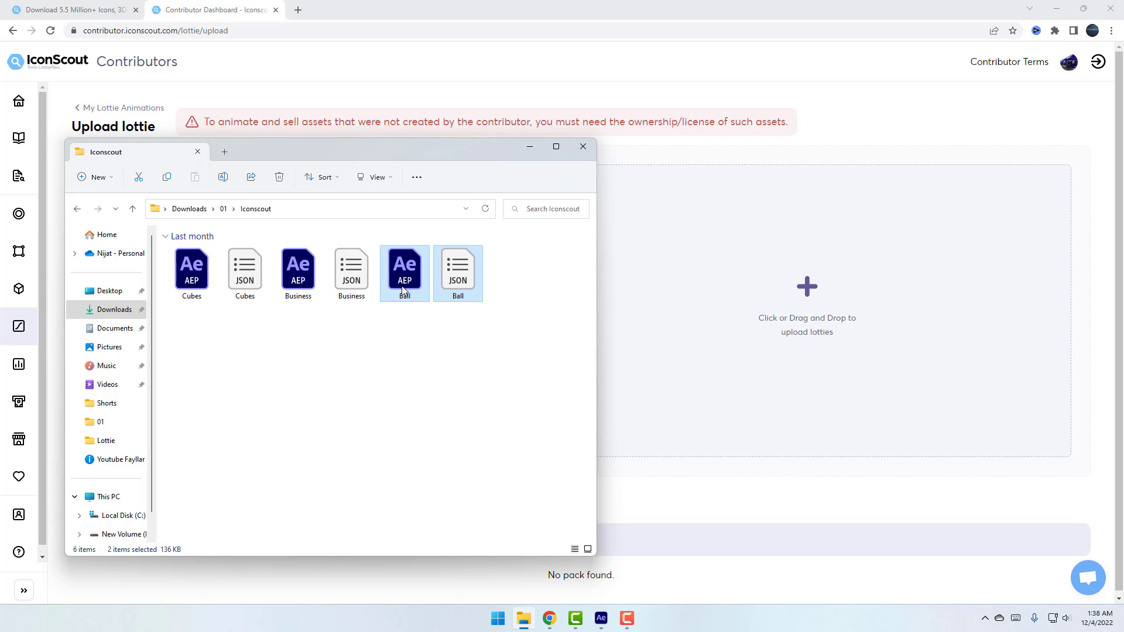
pyautogui.moveTo(436, 162); pyautogui.dragTo(401, 348)
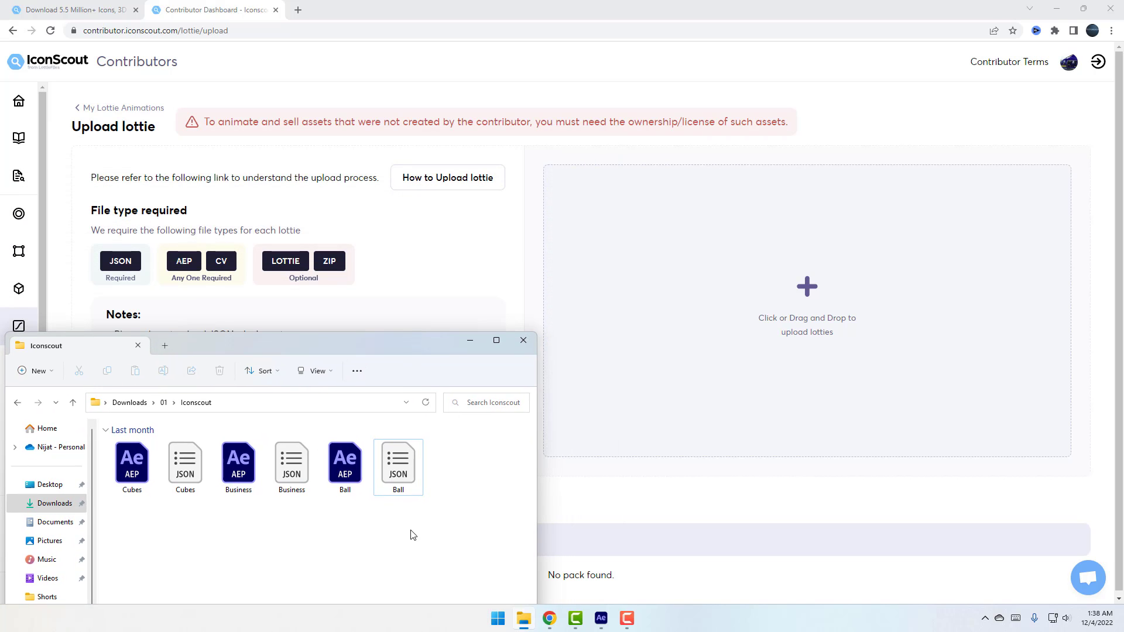
pyautogui.moveTo(423, 532); pyautogui.dragTo(788, 311)
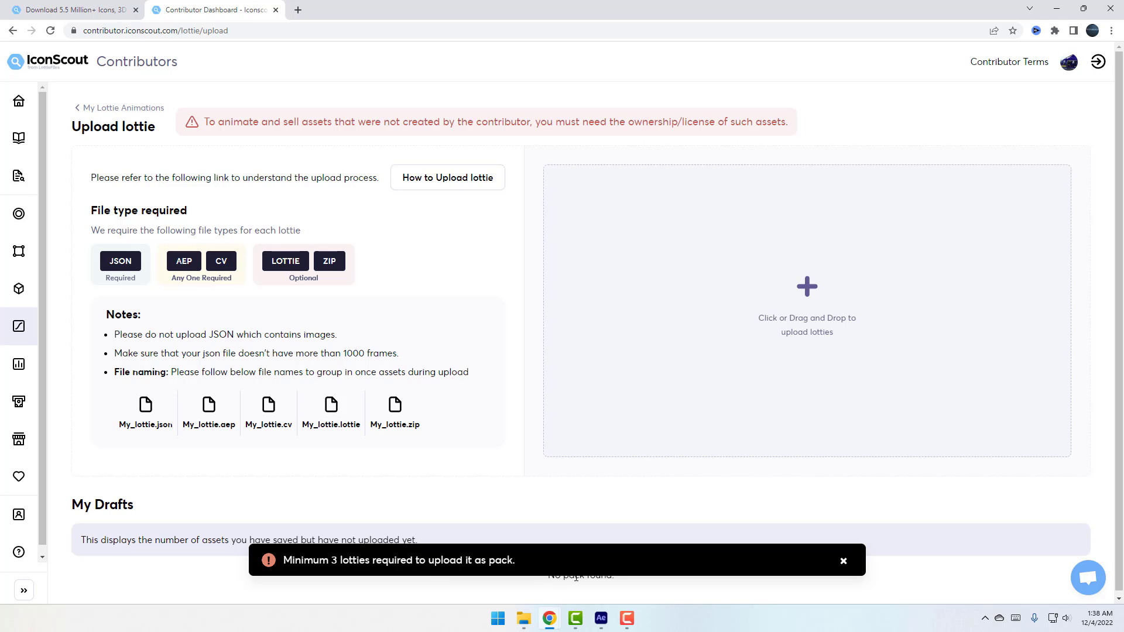
pyautogui.click(523, 618)
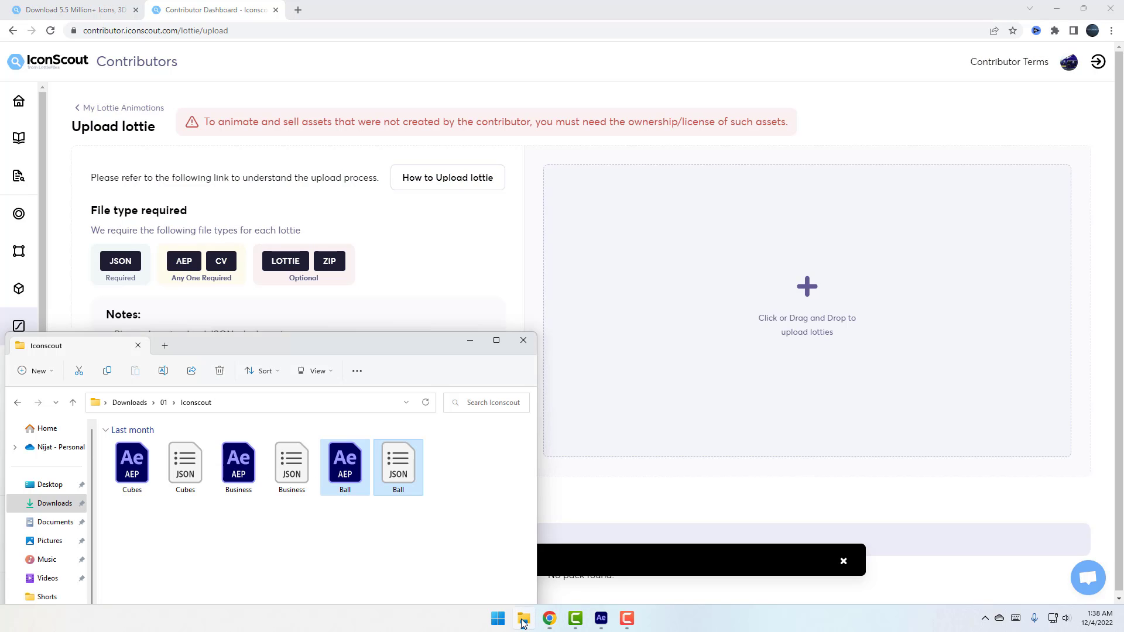
pyautogui.moveTo(398, 342); pyautogui.dragTo(419, 259)
pyautogui.click(462, 477)
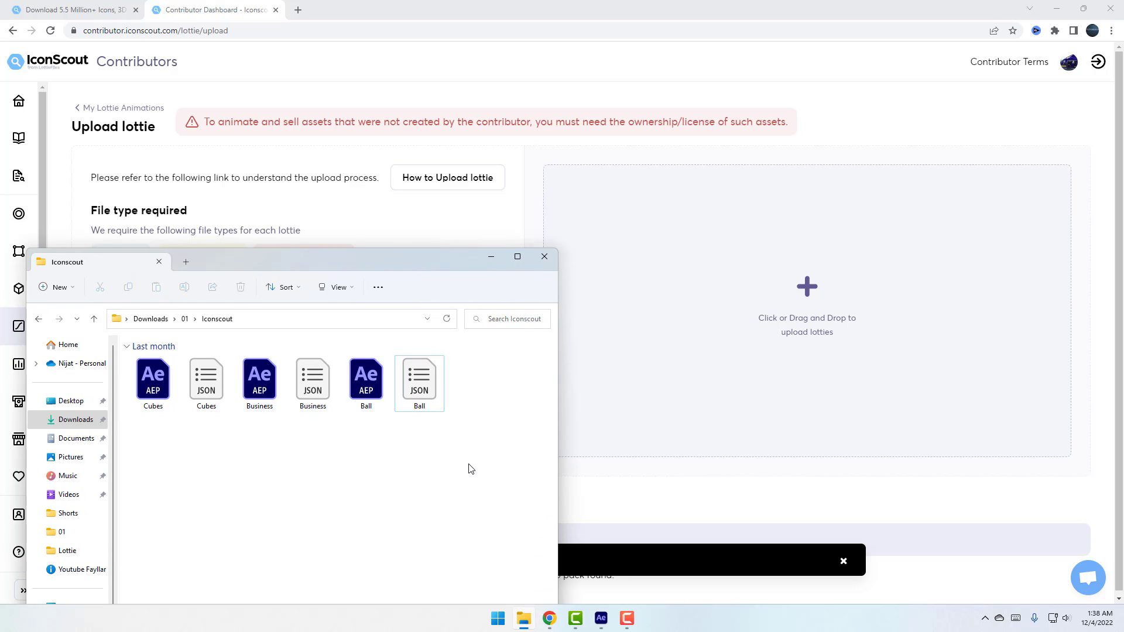
pyautogui.moveTo(469, 475); pyautogui.dragTo(148, 365)
pyautogui.moveTo(420, 383); pyautogui.dragTo(786, 284)
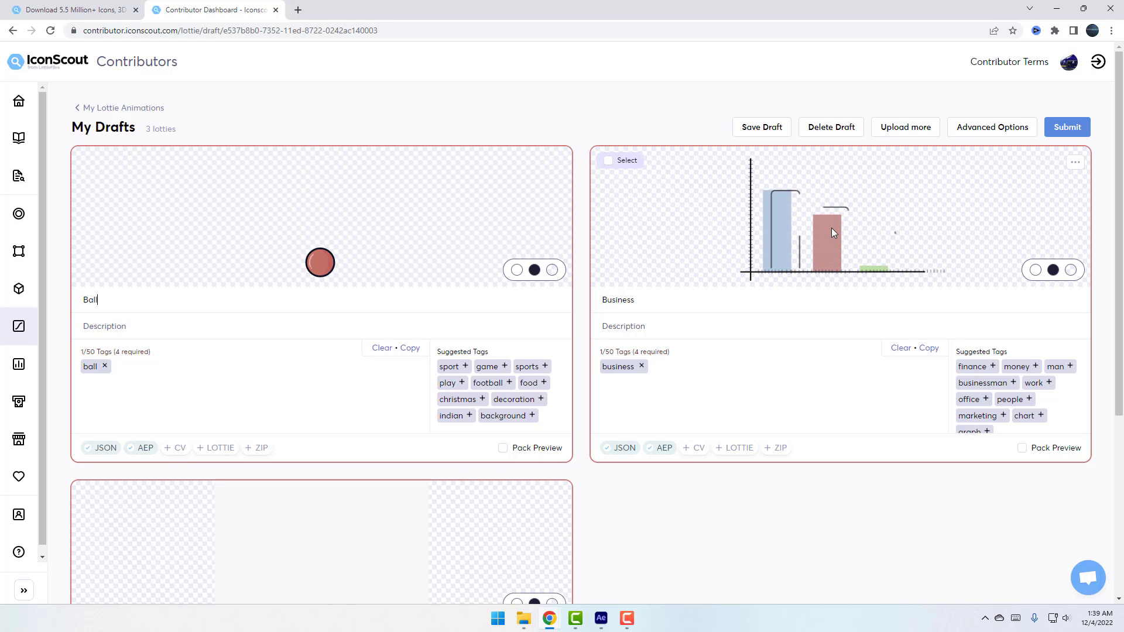
# Title the ball animation 'Ball Jumping' and describe it as 'Cartoon red ball jumping'
pyautogui.scroll(-4, 801, 223)
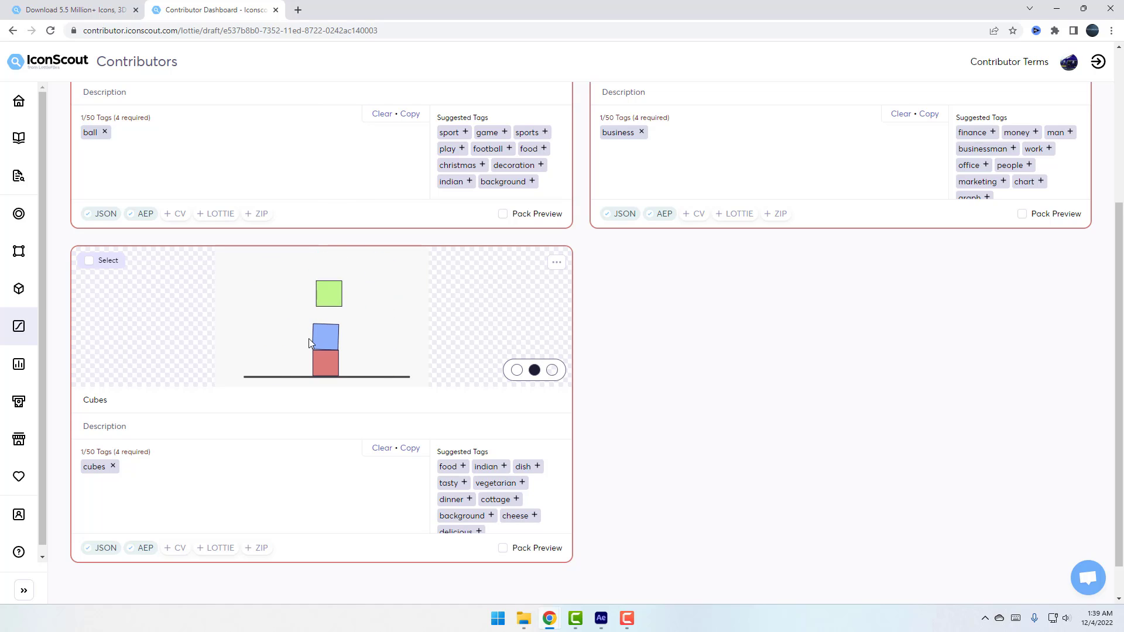
pyautogui.scroll(4, 308, 346)
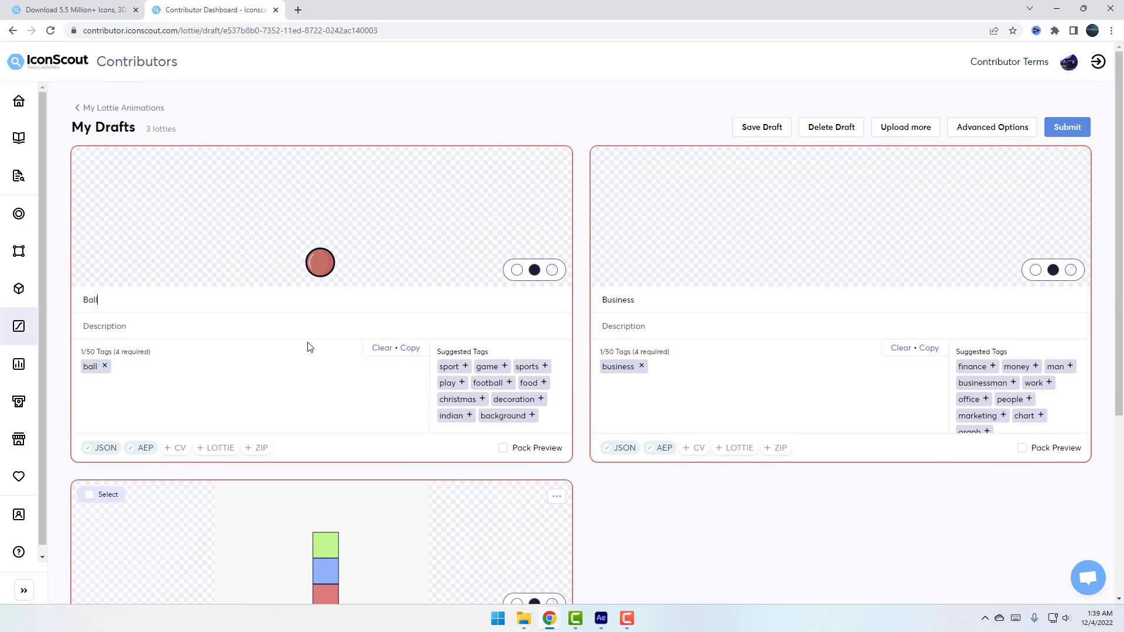
pyautogui.doubleClick(117, 303)
pyautogui.click(116, 299)
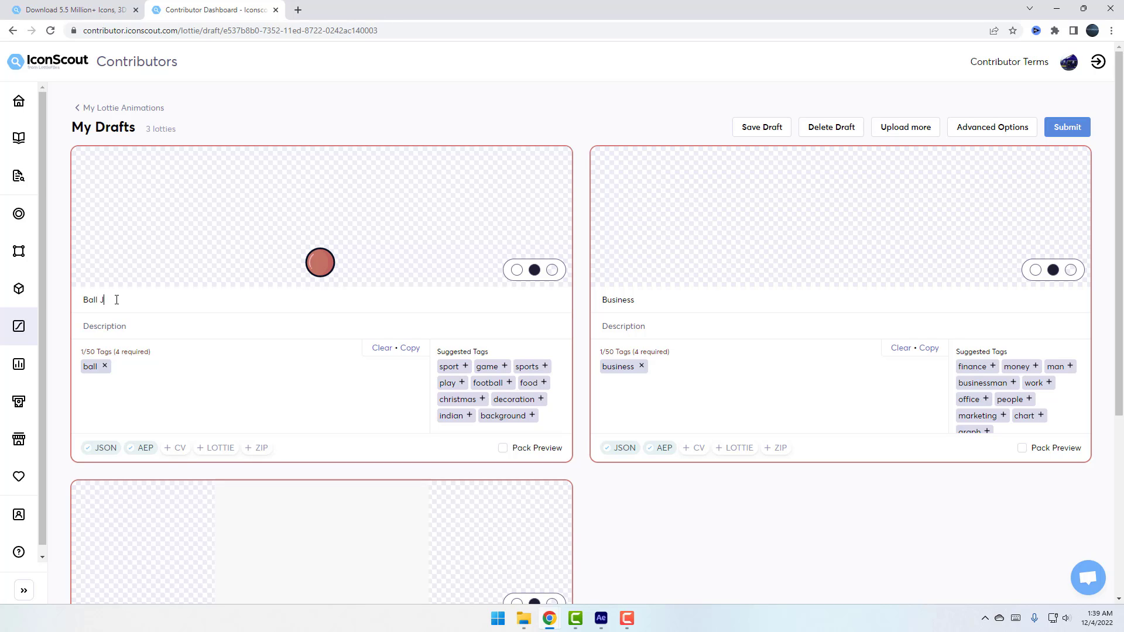
pyautogui.write('JumpingCortoon red ball jump')
# Tag it sport, game, sports, play, football, player, red ball and cartoon ball
pyautogui.click(465, 367)
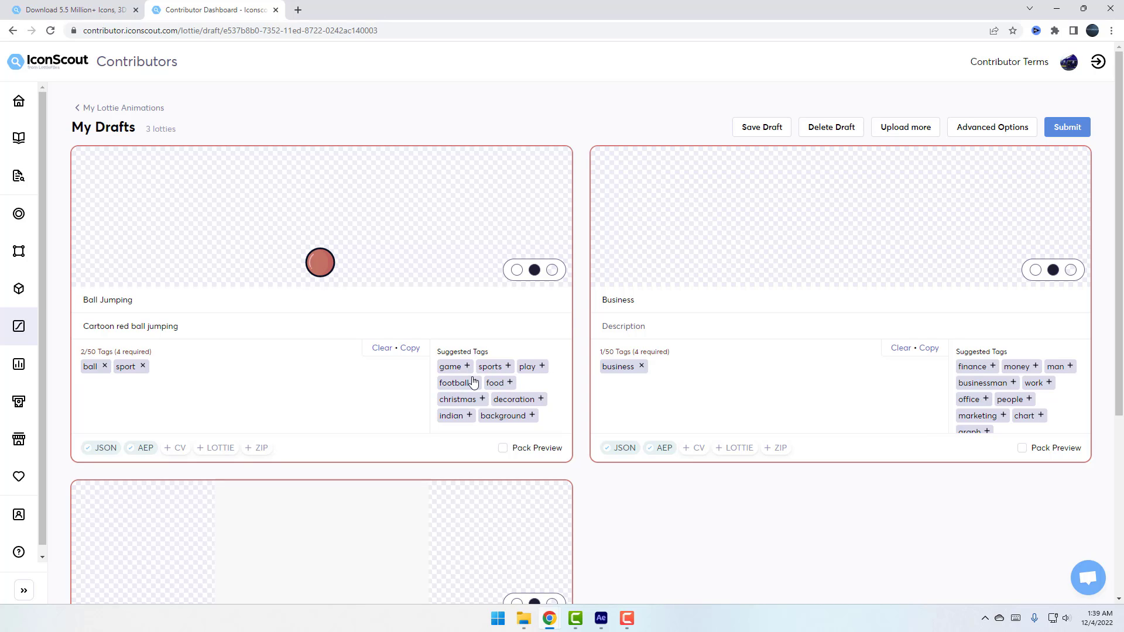
pyautogui.click(464, 368)
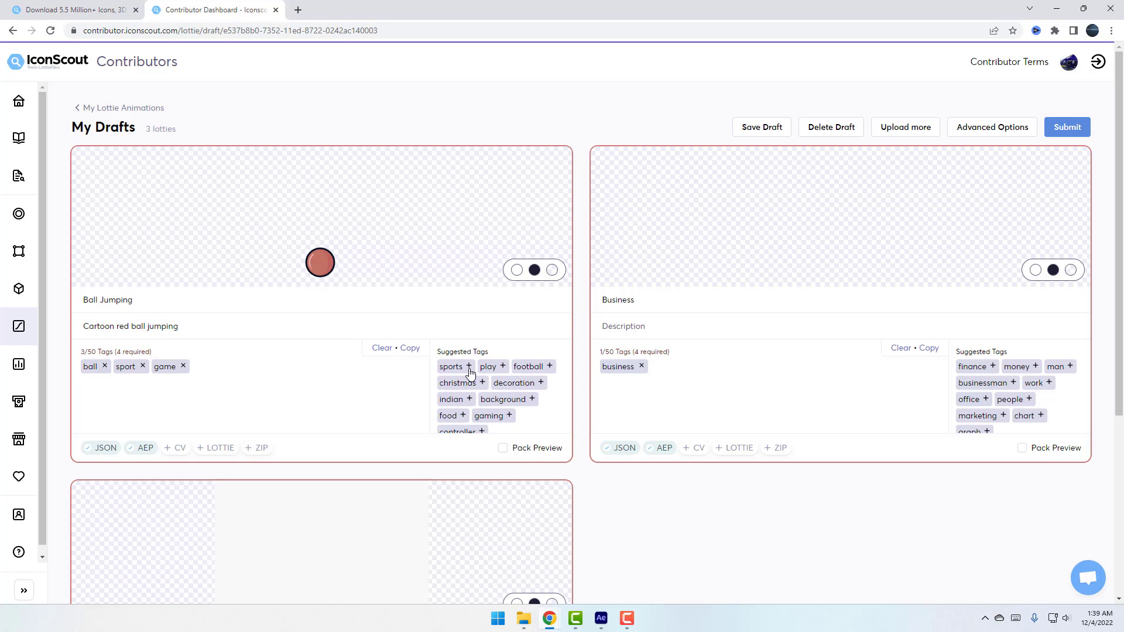
pyautogui.click(469, 367)
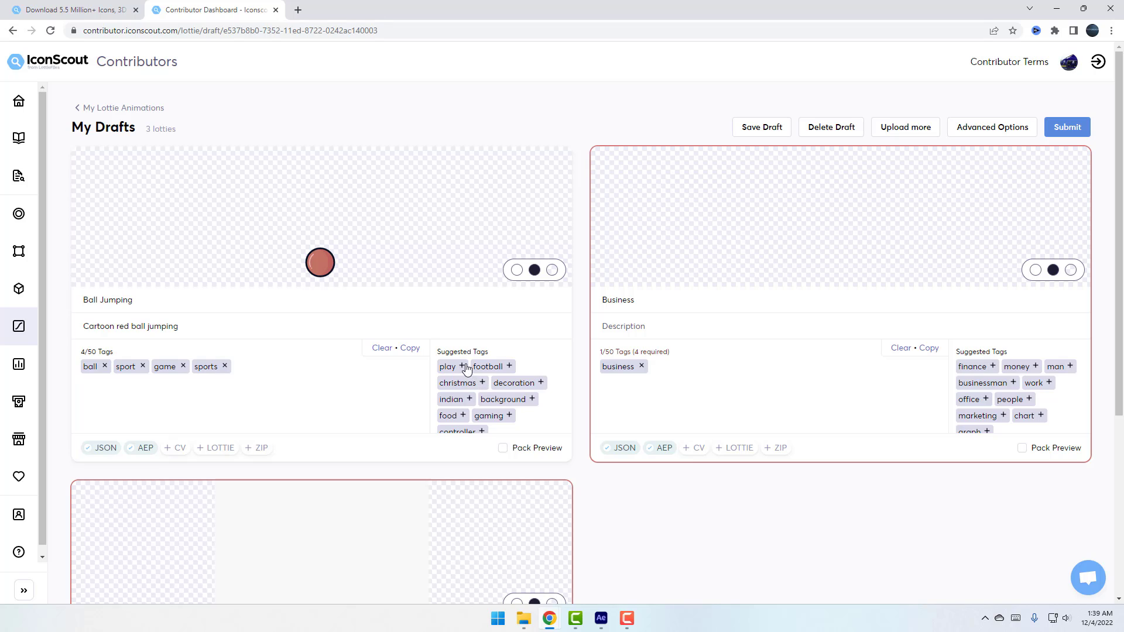
pyautogui.click(462, 367)
pyautogui.click(475, 368)
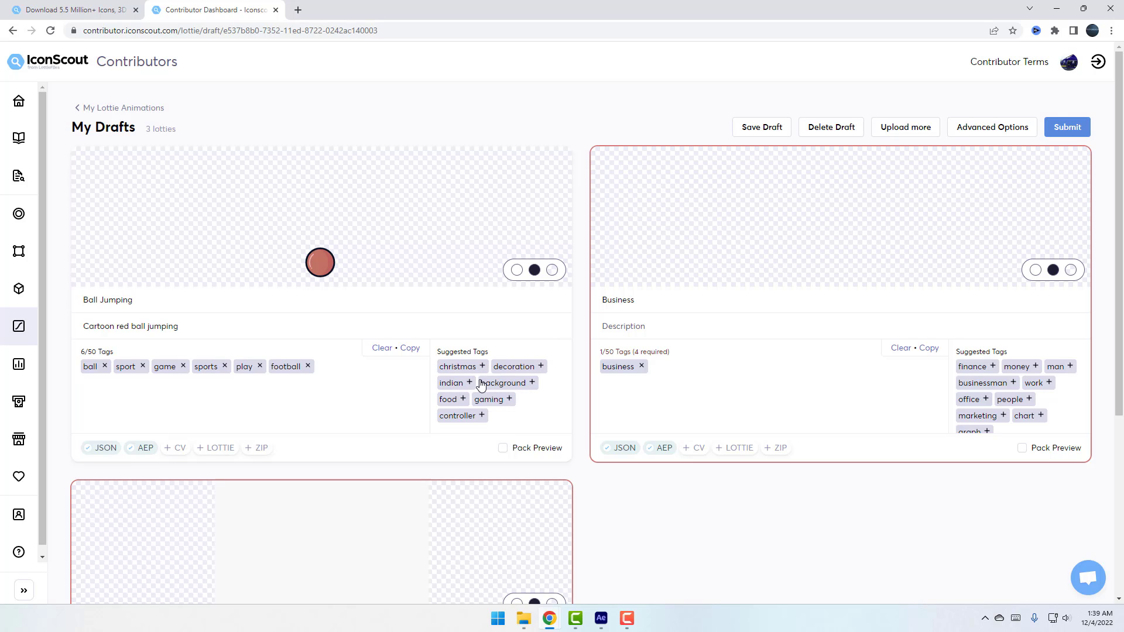
pyautogui.click(511, 367)
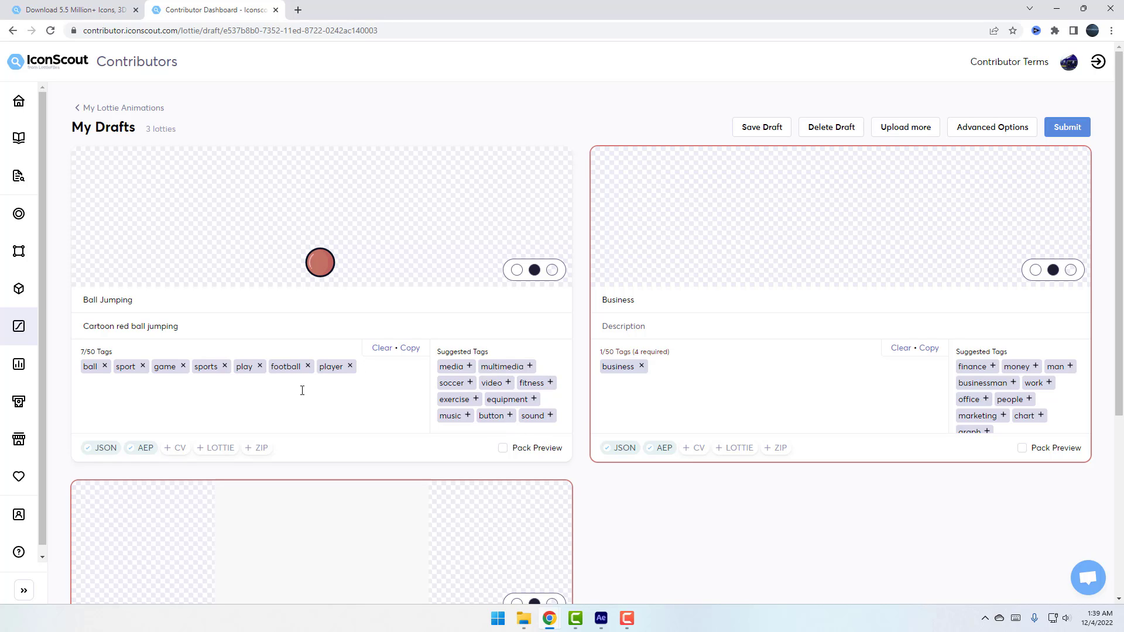
pyautogui.write('red ball')
pyautogui.press('Return')
pyautogui.write('car')
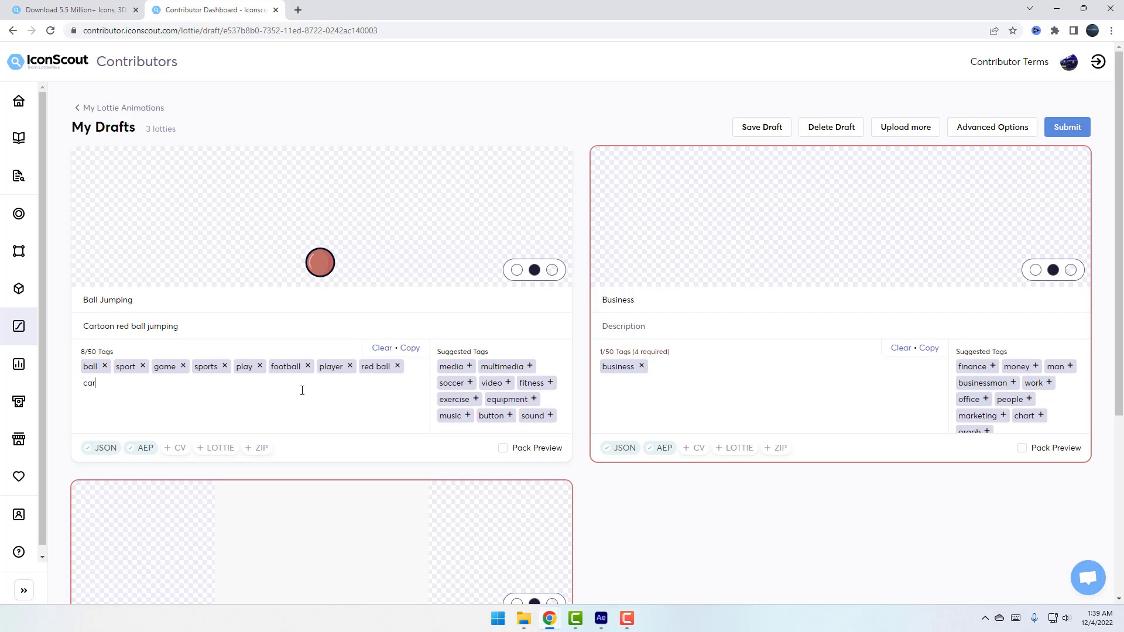
pyautogui.write('toon ball')
pyautogui.press('Return')
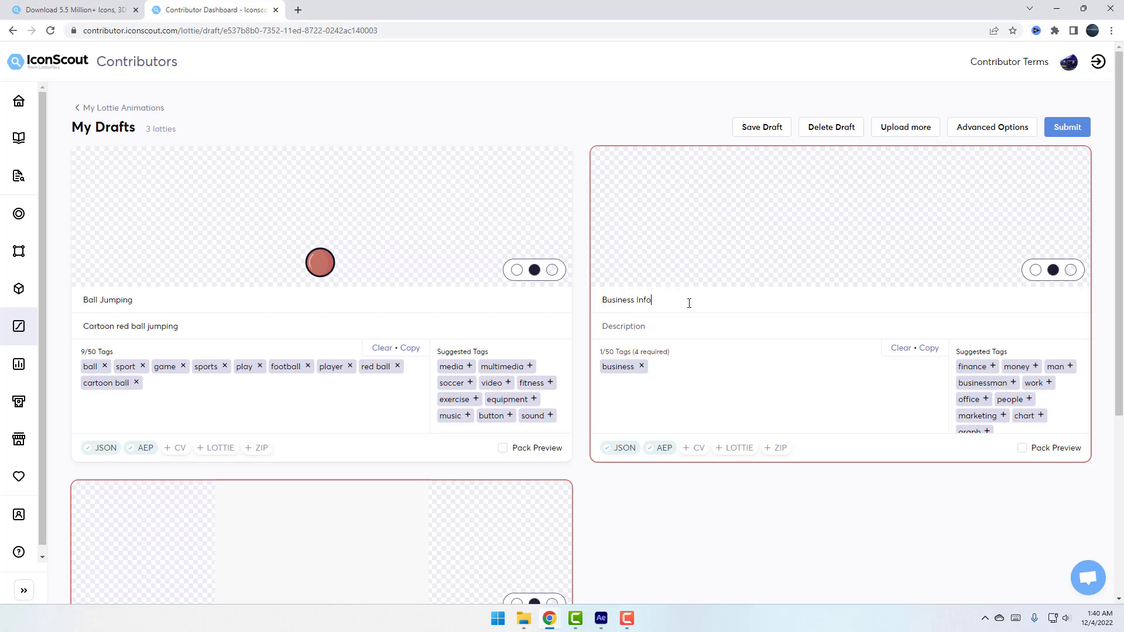
# Complete the title as 'Business Infographics' and describe it as a colorful growing business infographic animation
pyautogui.write('aphics')
pyautogui.moveTo(753, 244)
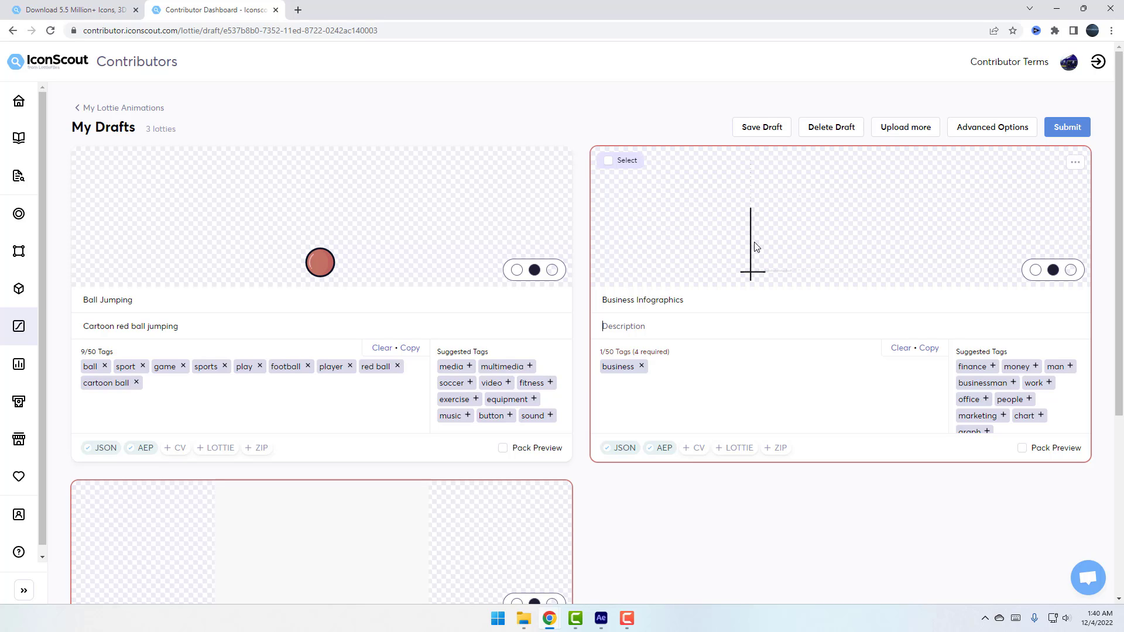
pyautogui.click(728, 316)
pyautogui.write('Colorf')
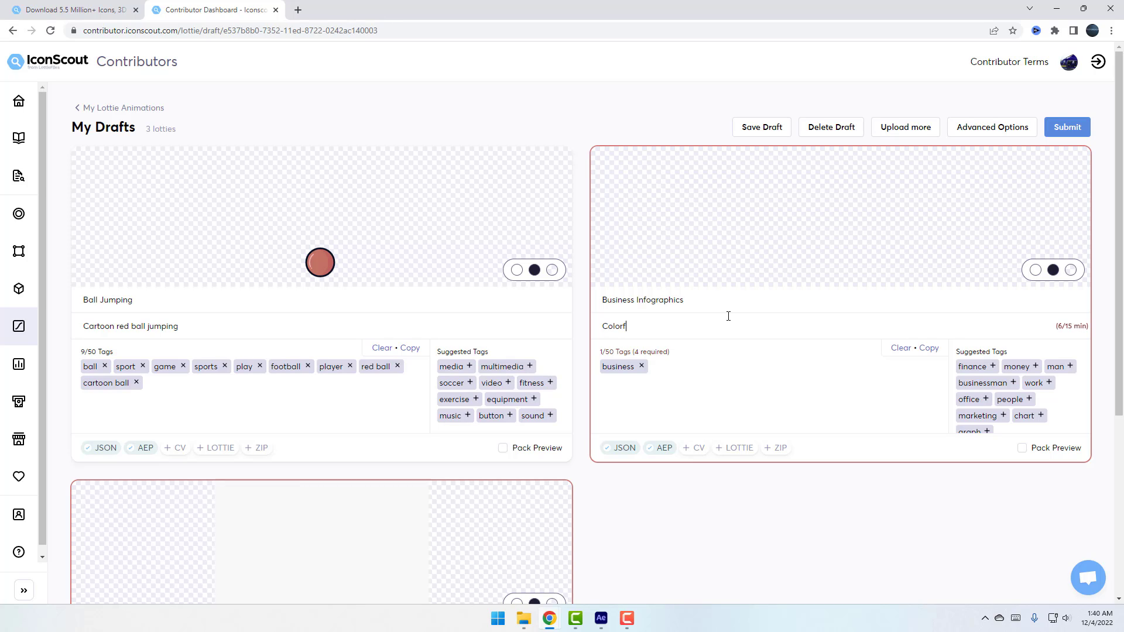
pyautogui.write('ull Business Infographic Gor')
pyautogui.write('owing')
pyautogui.write(' Animation')
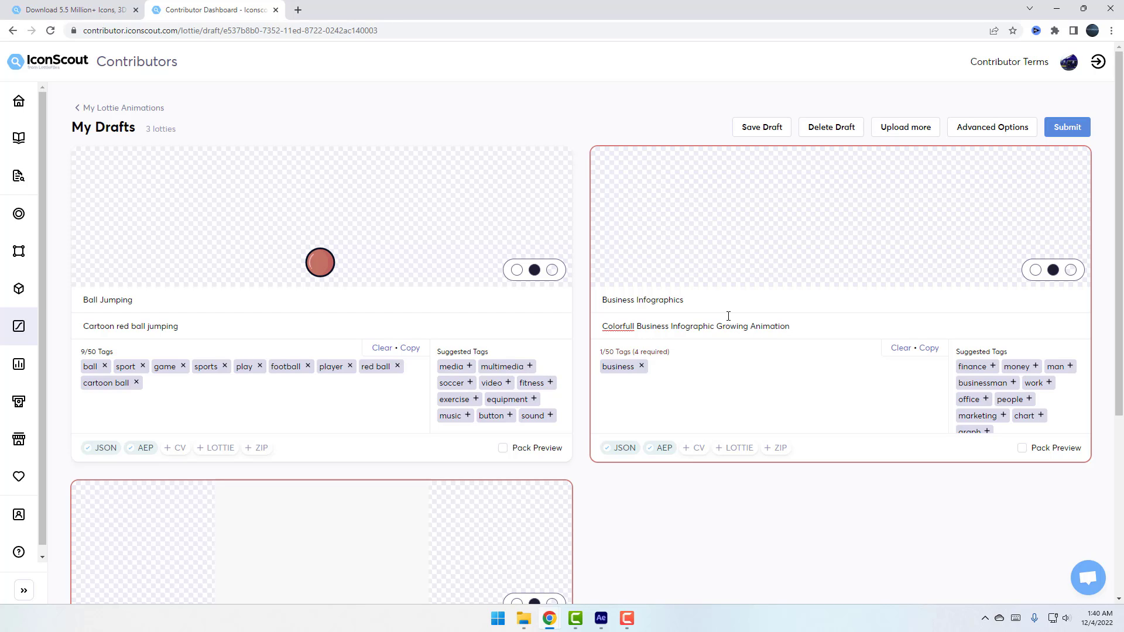
# Add tags finance, money, coin, investment, payment, dollar, cash, work, employee, job and worker
pyautogui.click(994, 367)
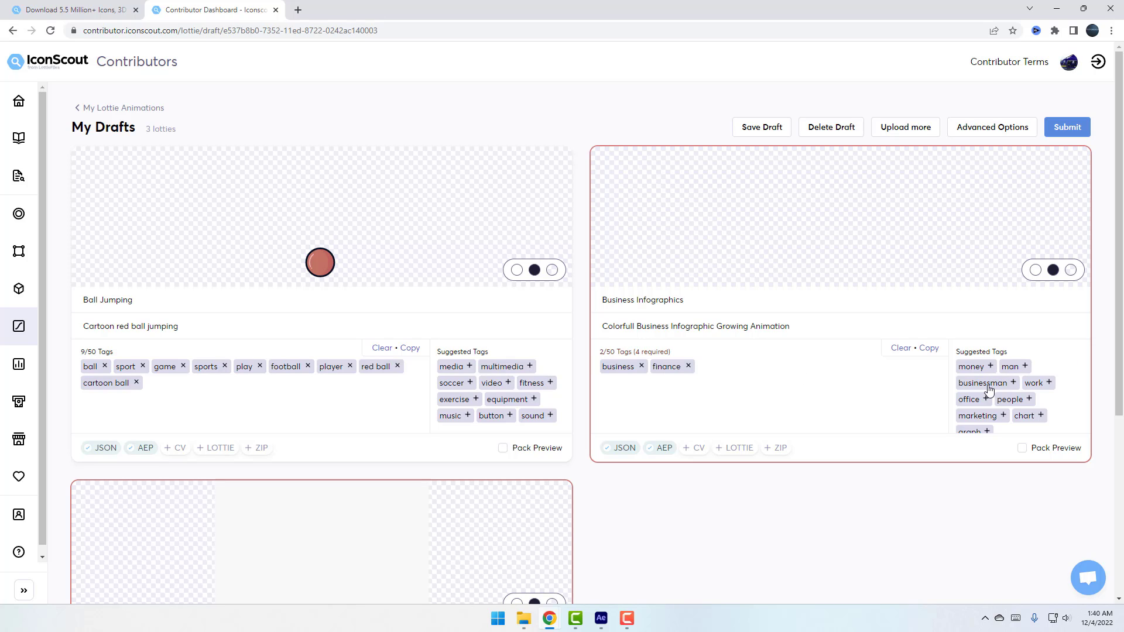
pyautogui.click(989, 368)
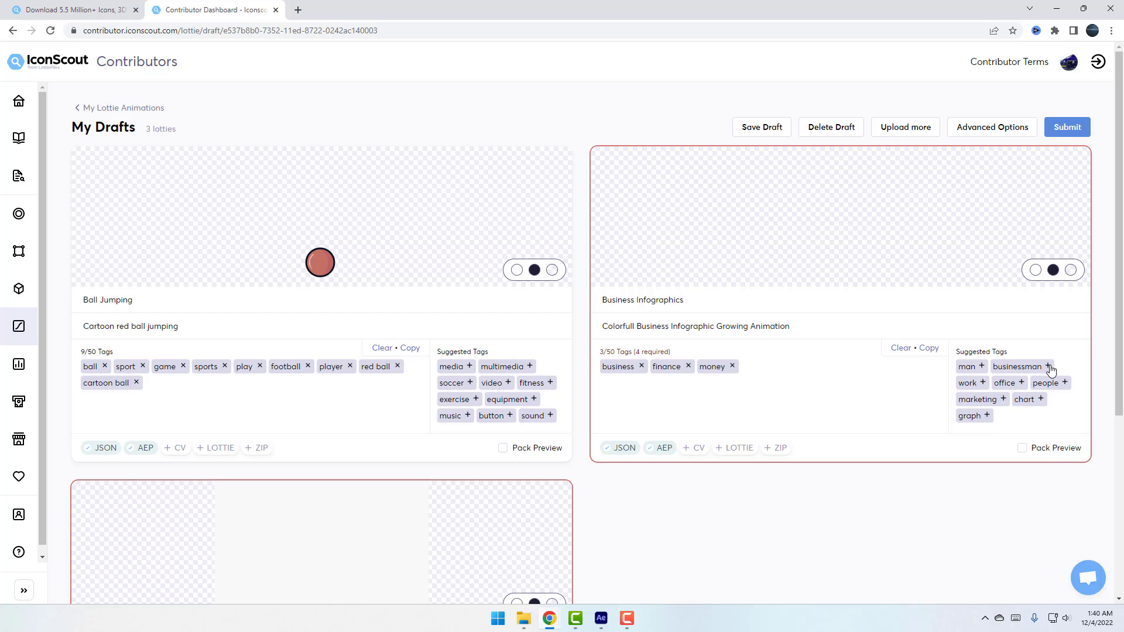
pyautogui.click(1031, 367)
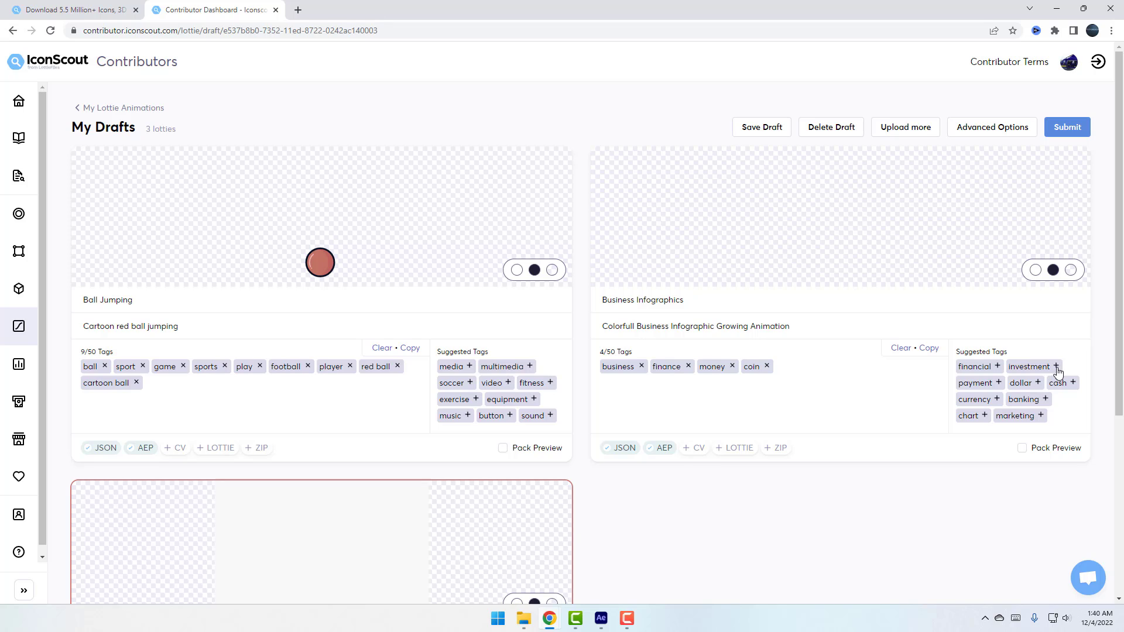
pyautogui.click(1056, 367)
pyautogui.click(1049, 368)
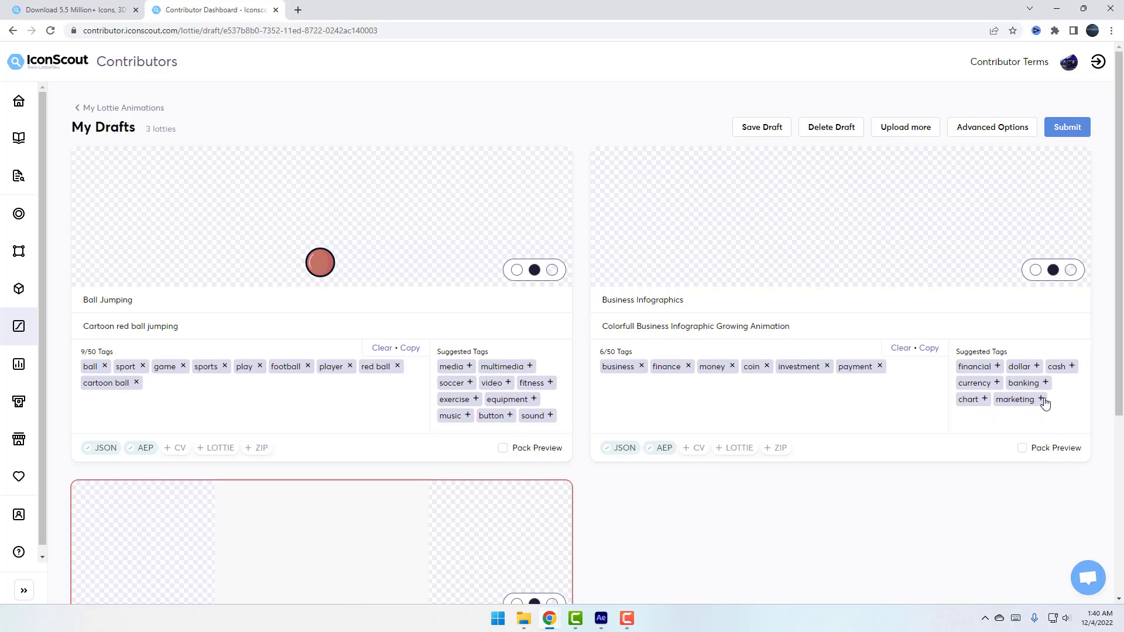
pyautogui.click(1040, 369)
pyautogui.click(1034, 368)
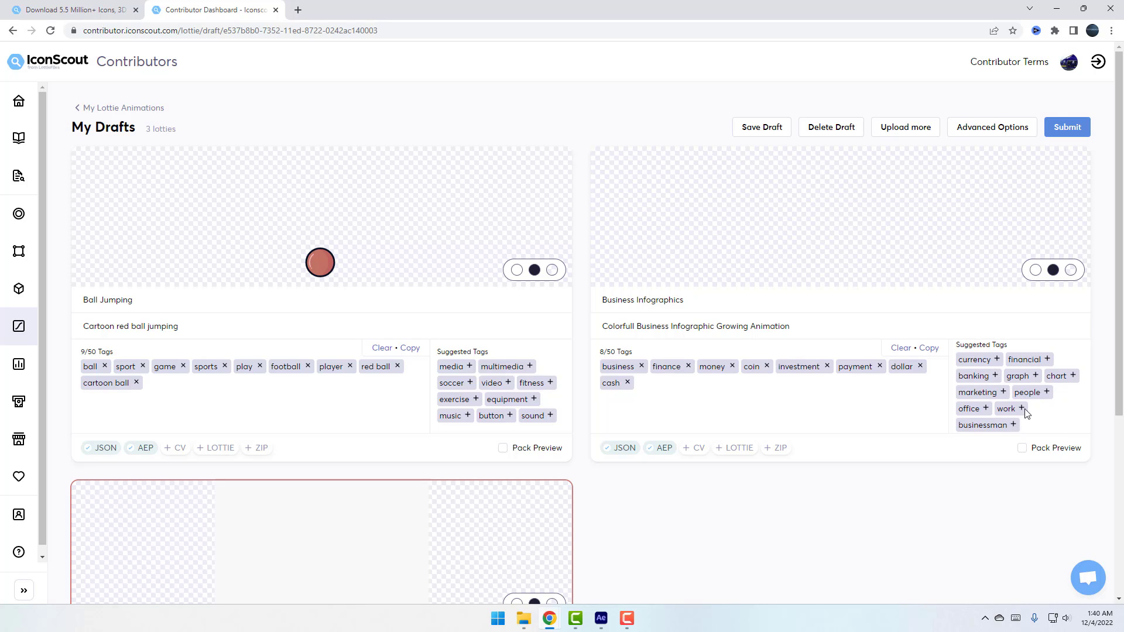
pyautogui.click(1026, 417)
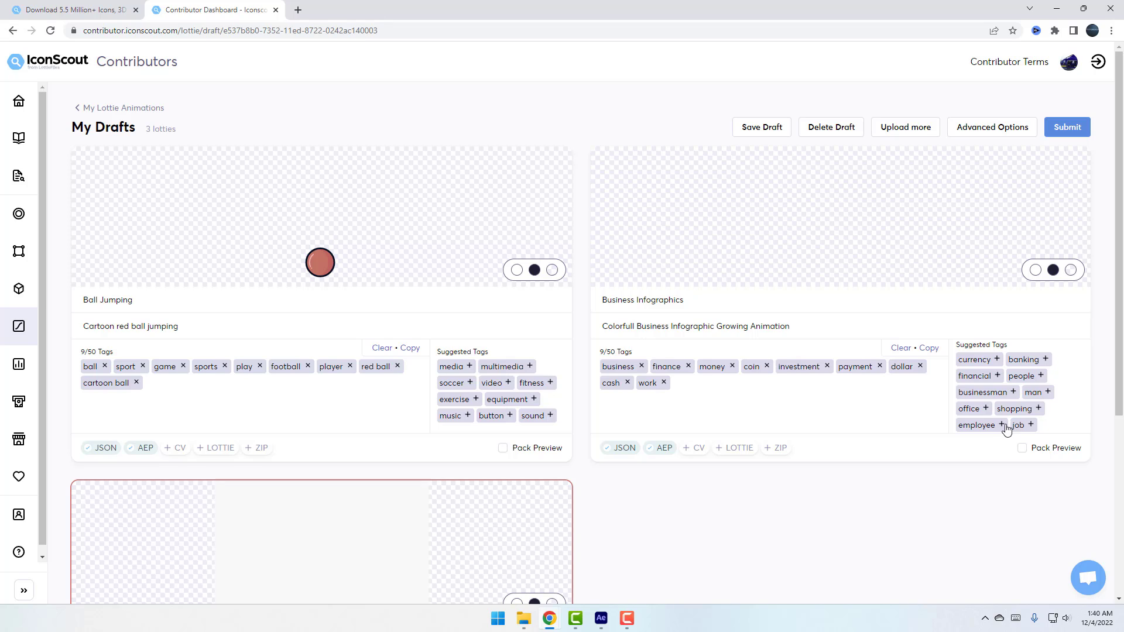
pyautogui.click(1003, 425)
pyautogui.click(1072, 416)
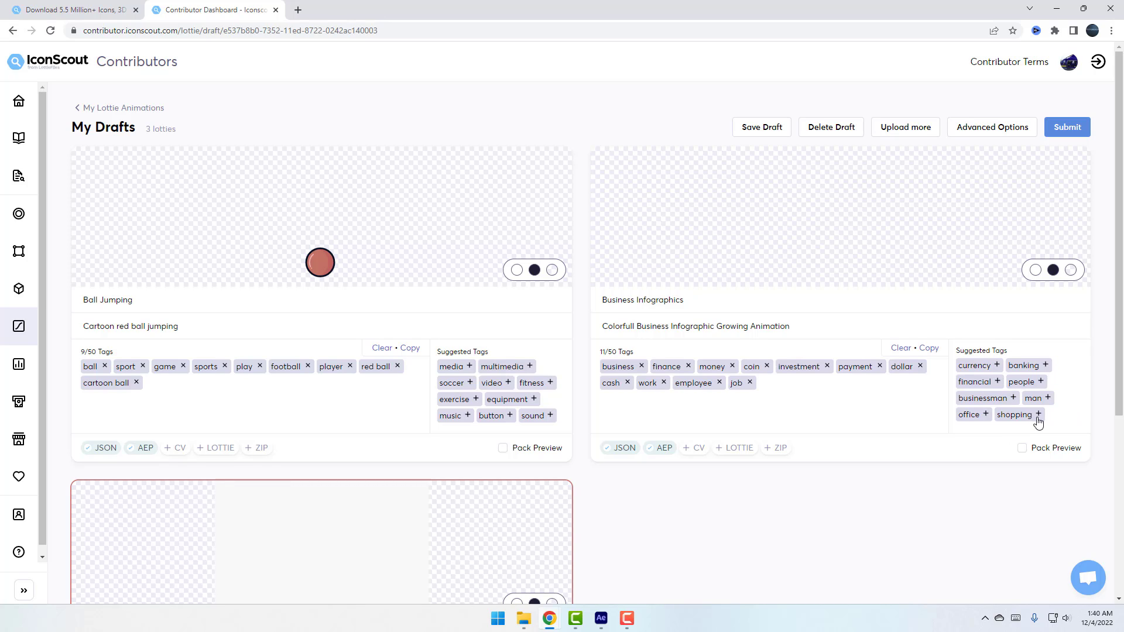
pyautogui.click(1031, 414)
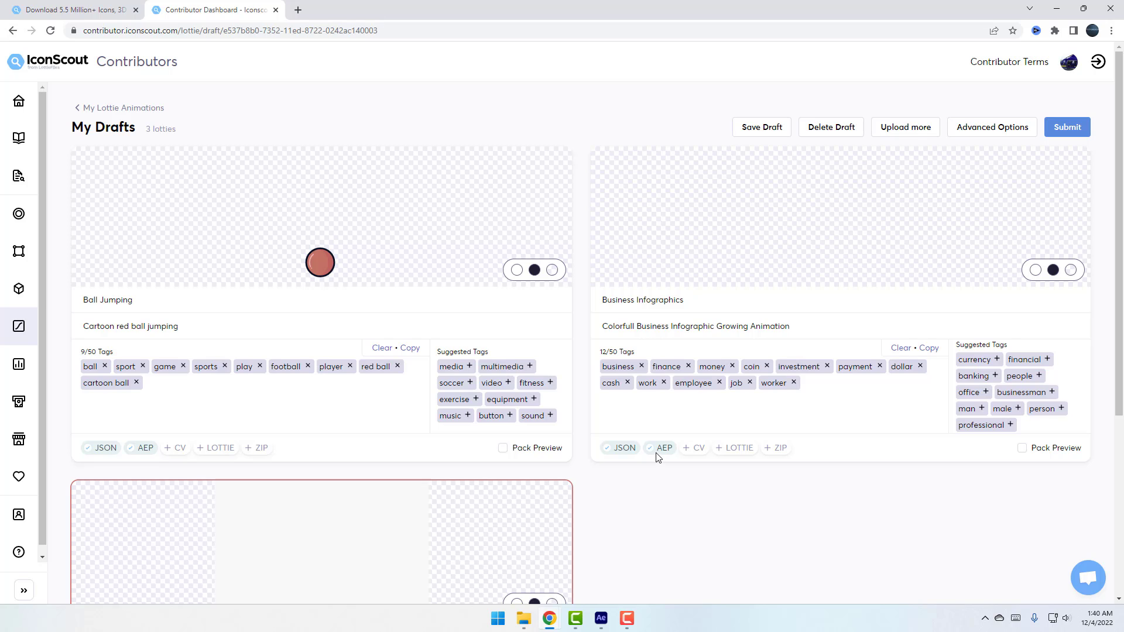
# Retitle the Cubes animation '3 Colorful Cubes Jumping' and write a matching description
pyautogui.scroll(-4, 681, 451)
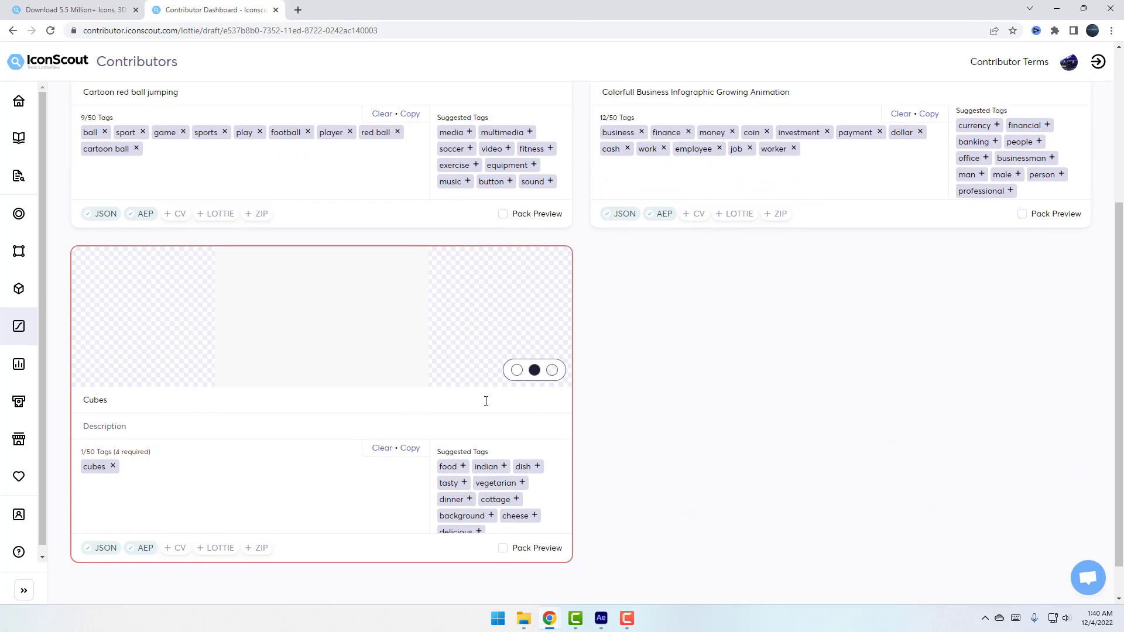
pyautogui.click(123, 392)
pyautogui.hotkey('ctrl', 'a')
pyautogui.write('3 Colorful Cubes Jumping')
pyautogui.press('Tab')
pyautogui.write('Tree')
pyautogui.hotkey('ctrl', 'a')
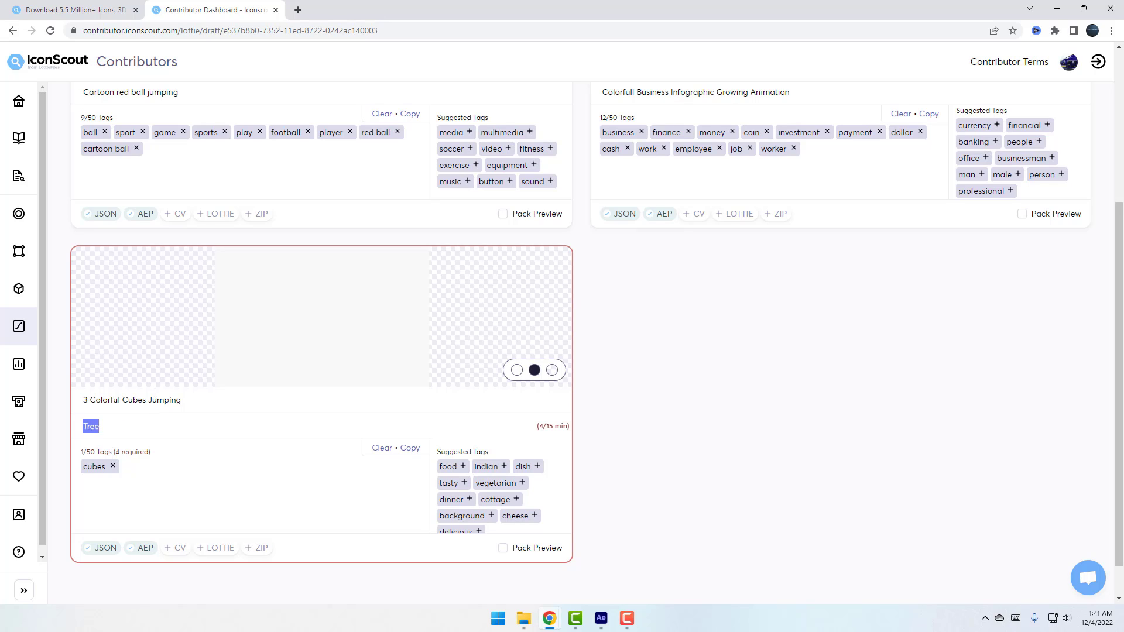
pyautogui.press('BackSpace')
pyautogui.write('3 Colorful Bu')
pyautogui.press('BackSpace')
pyautogui.press('BackSpace')
pyautogui.write('Cub')
pyautogui.press('BackSpace')
pyautogui.press('BackSpace')
pyautogui.press('BackSpace')
pyautogui.write('Cubes Fau')
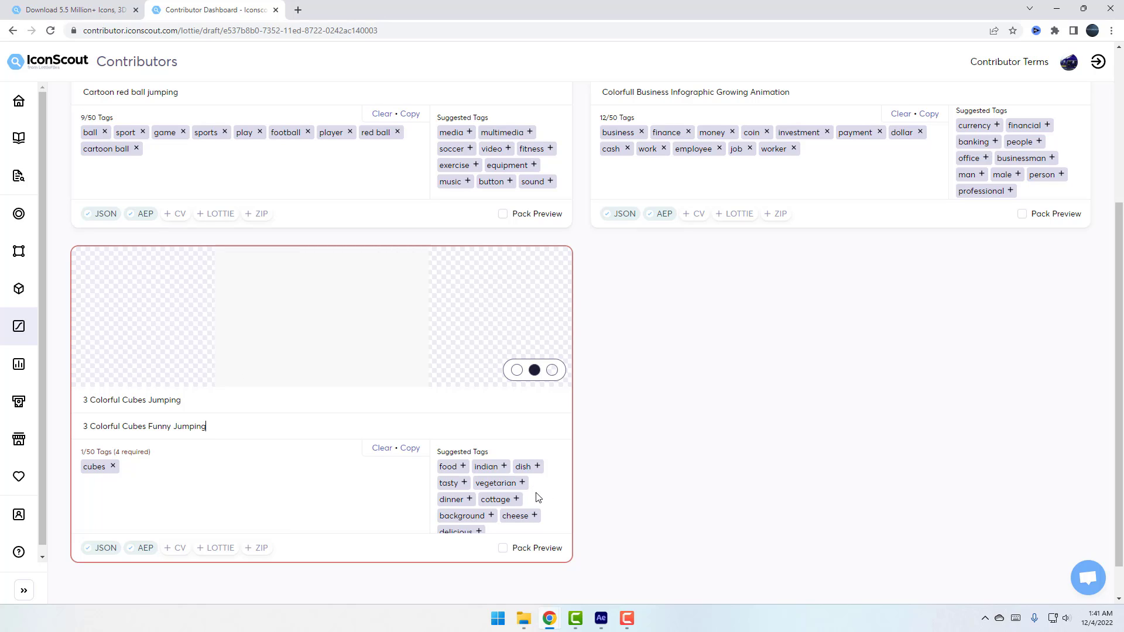
# Tag the cubes animation figures, colorful, motion, shape and animation
pyautogui.click(193, 496)
pyautogui.write('cubes')
pyautogui.press('Return')
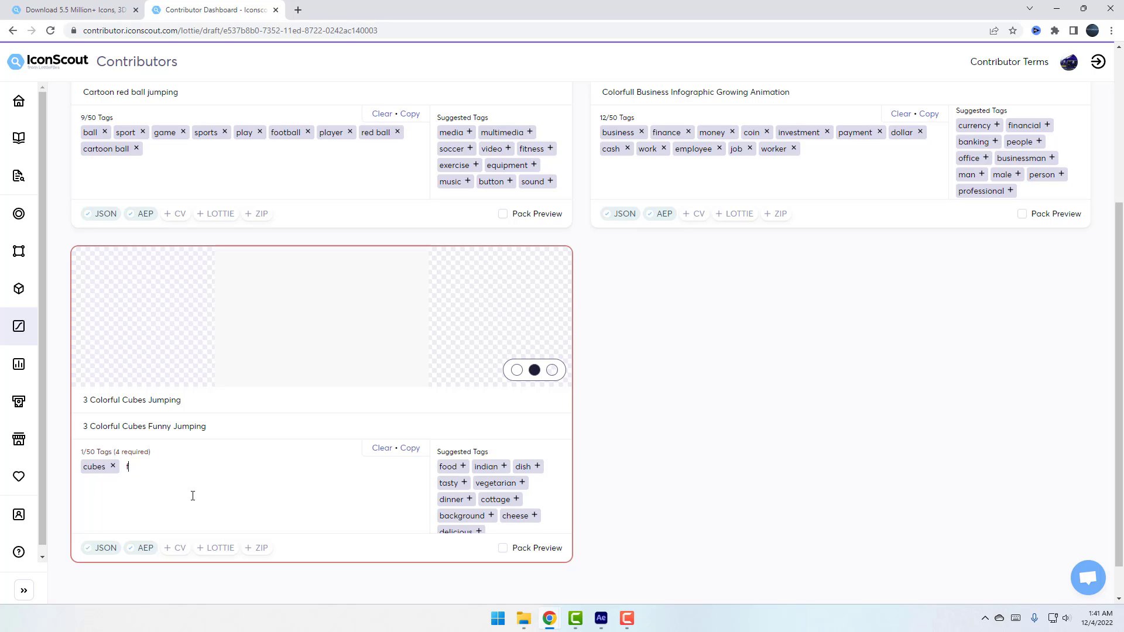
pyautogui.write('figures')
pyautogui.press('Return')
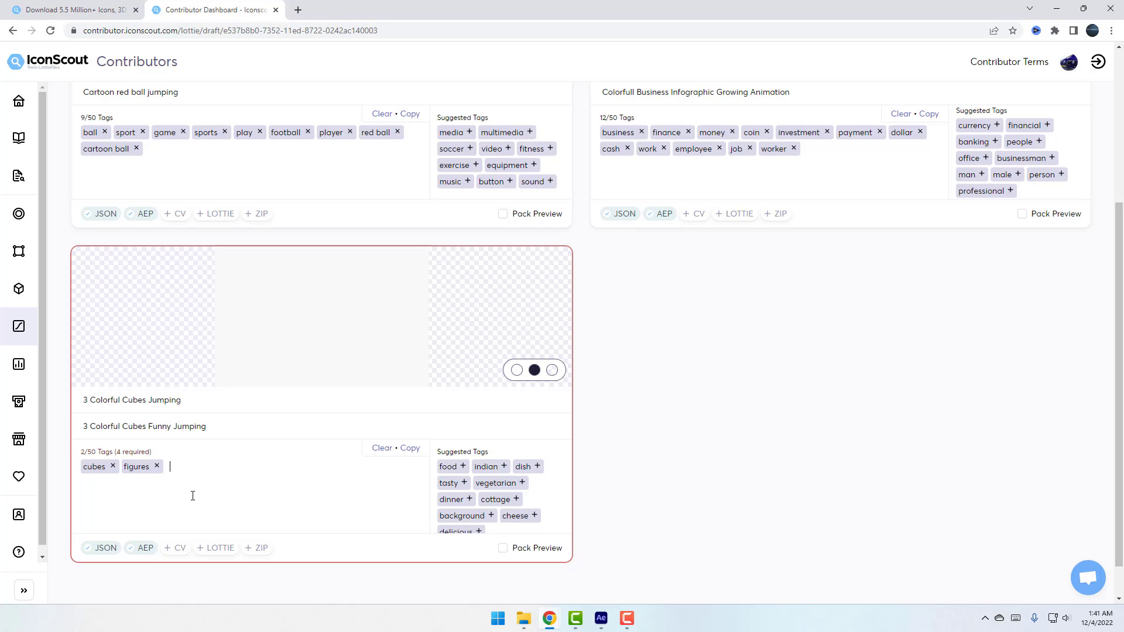
pyautogui.write('colorful')
pyautogui.press('Return')
pyautogui.write('motion')
pyautogui.press('Return')
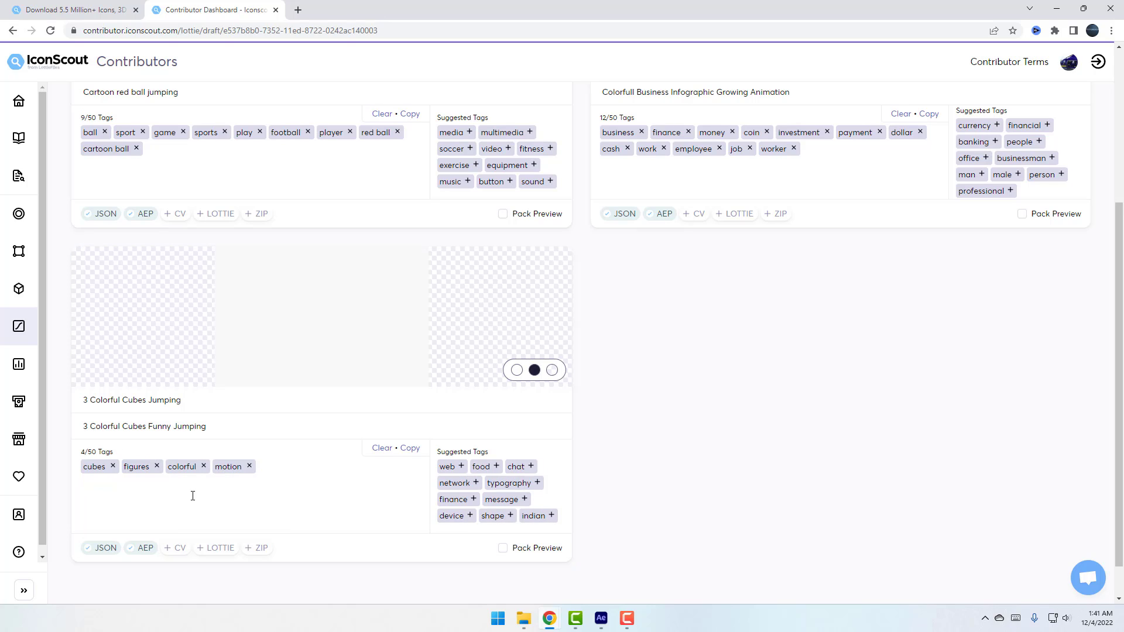
pyautogui.write('shape')
pyautogui.press('Return')
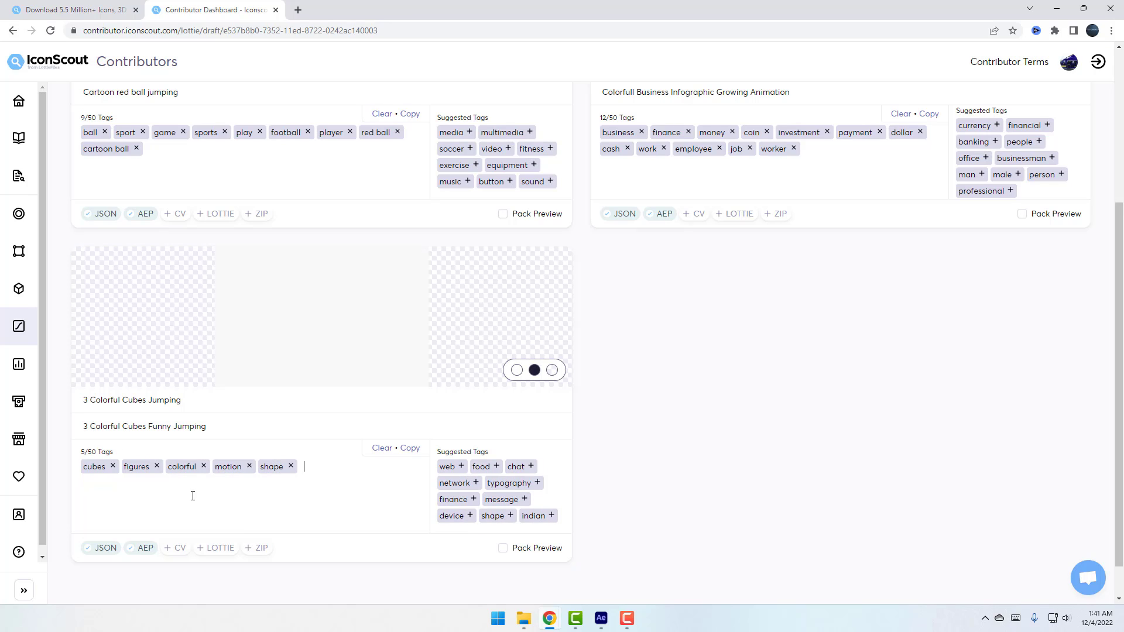
pyautogui.write('animkat')
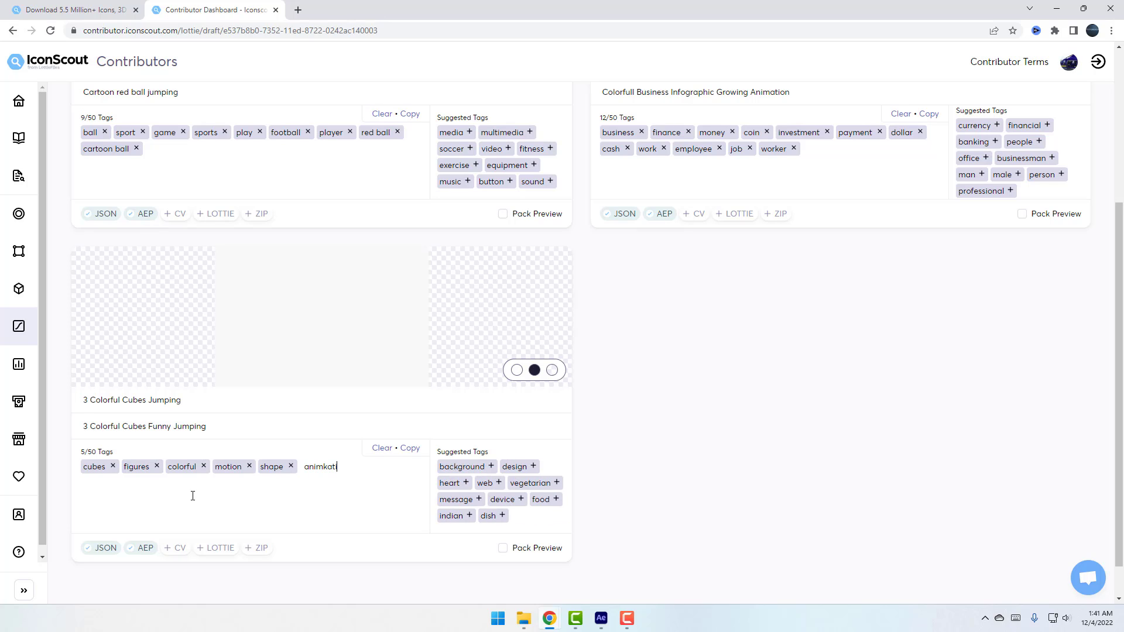
pyautogui.write('on')
pyautogui.press('Return')
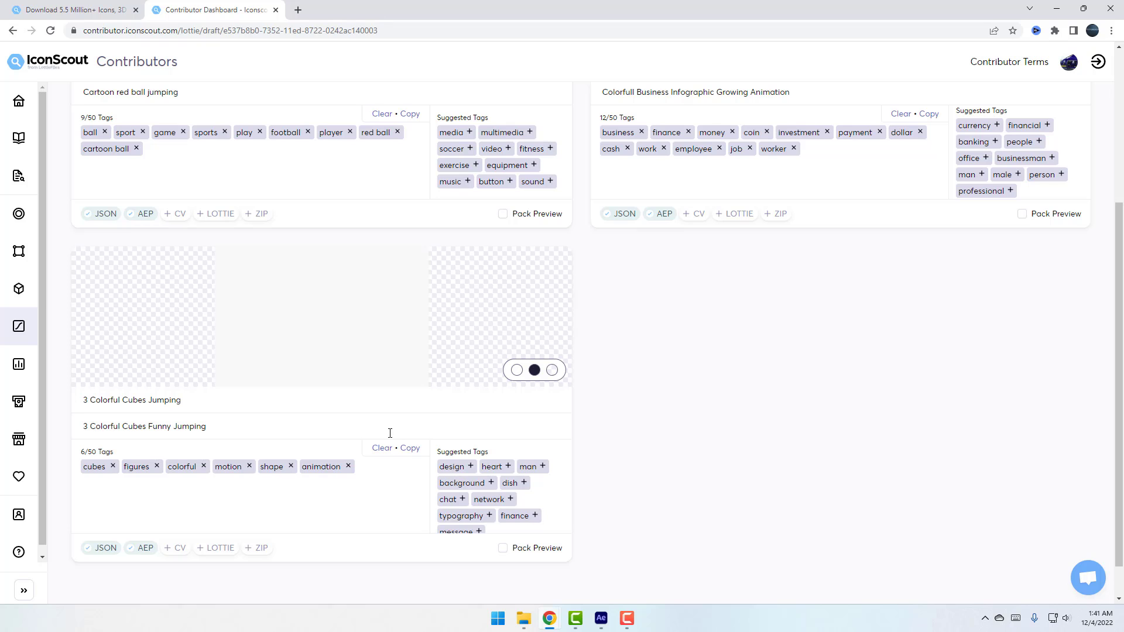
# Include Ball Jumping and Business Infographics in the pack preview
pyautogui.scroll(5, 388, 465)
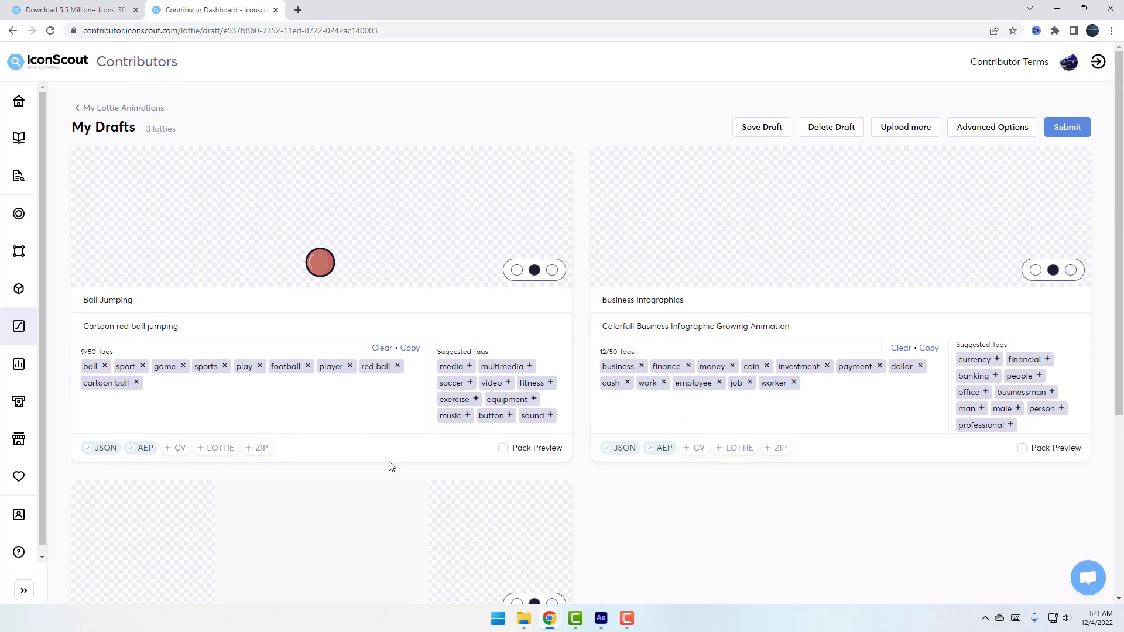
pyautogui.click(503, 448)
pyautogui.click(1022, 448)
pyautogui.scroll(-4, 849, 509)
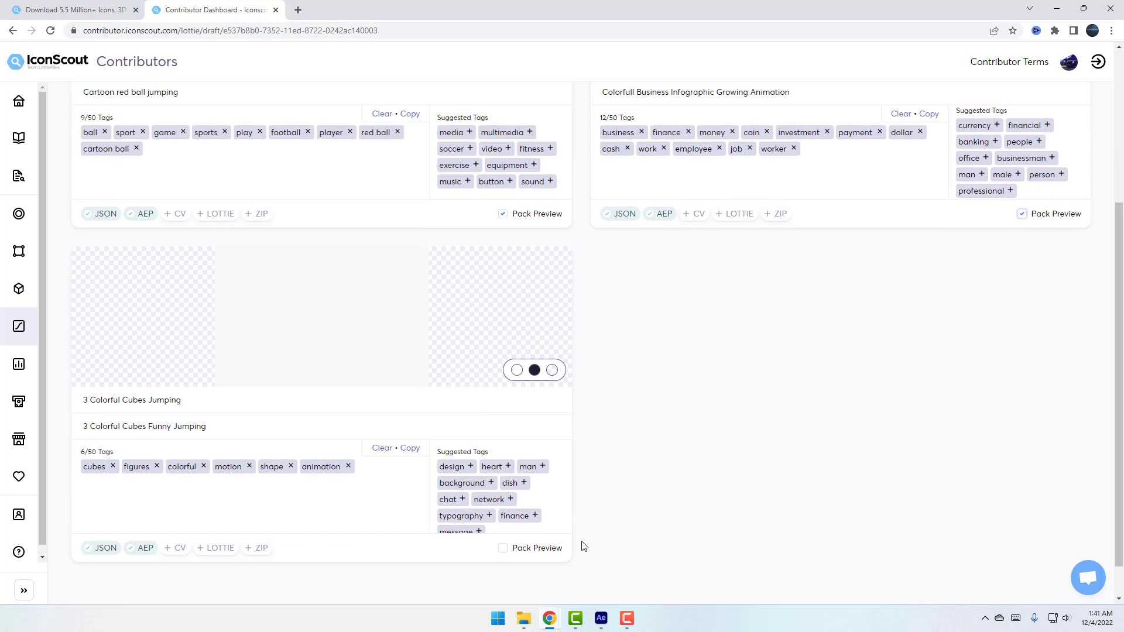
pyautogui.click(503, 548)
pyautogui.scroll(4, 726, 547)
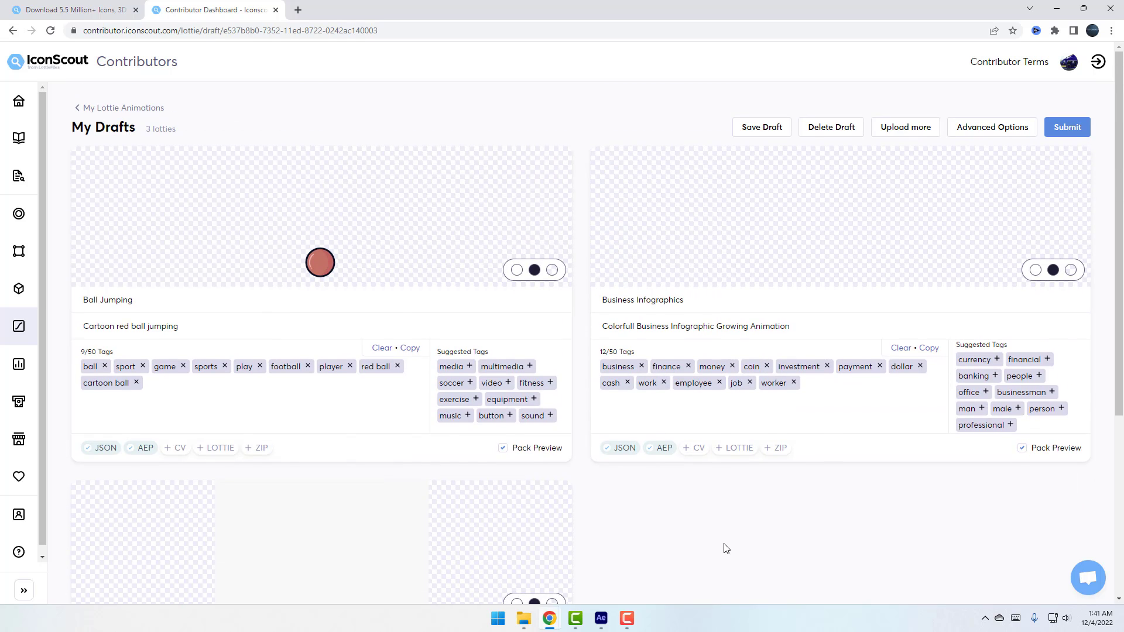
# Start submitting the three drafts as a pack titled 'Motion Dnyamic Figures' with Premium pricing
pyautogui.click(1066, 135)
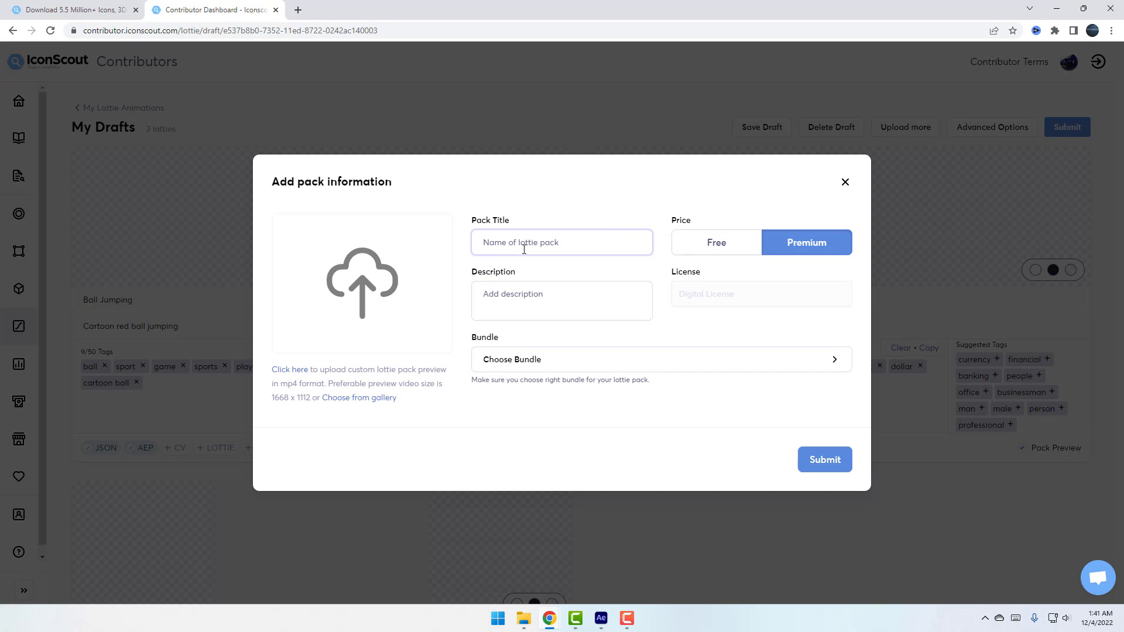
pyautogui.click(547, 242)
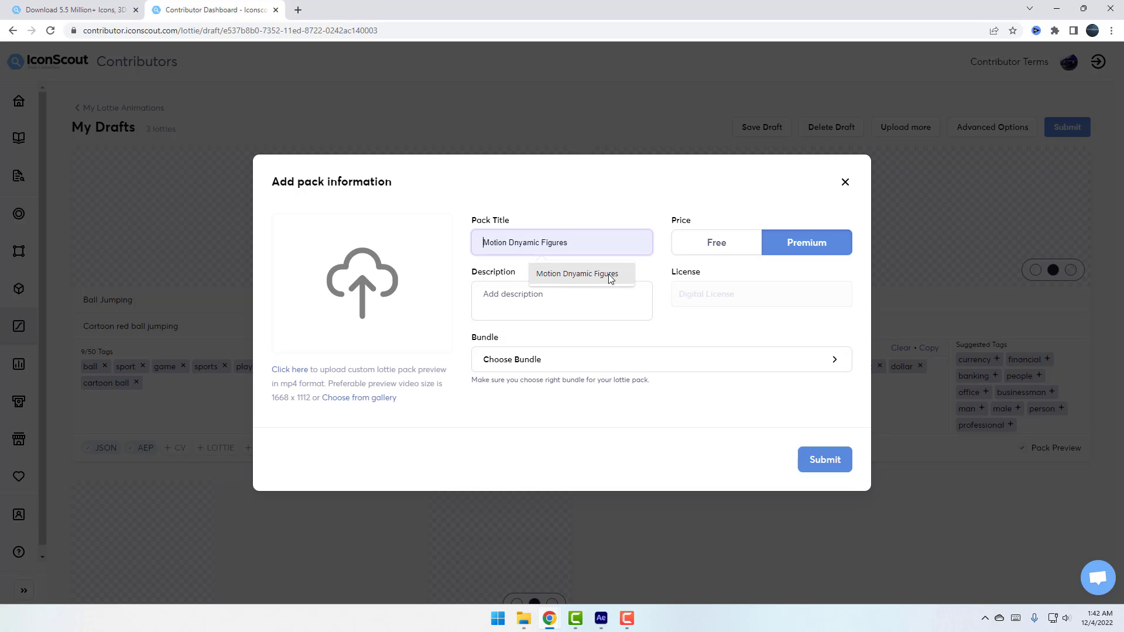
pyautogui.click(600, 275)
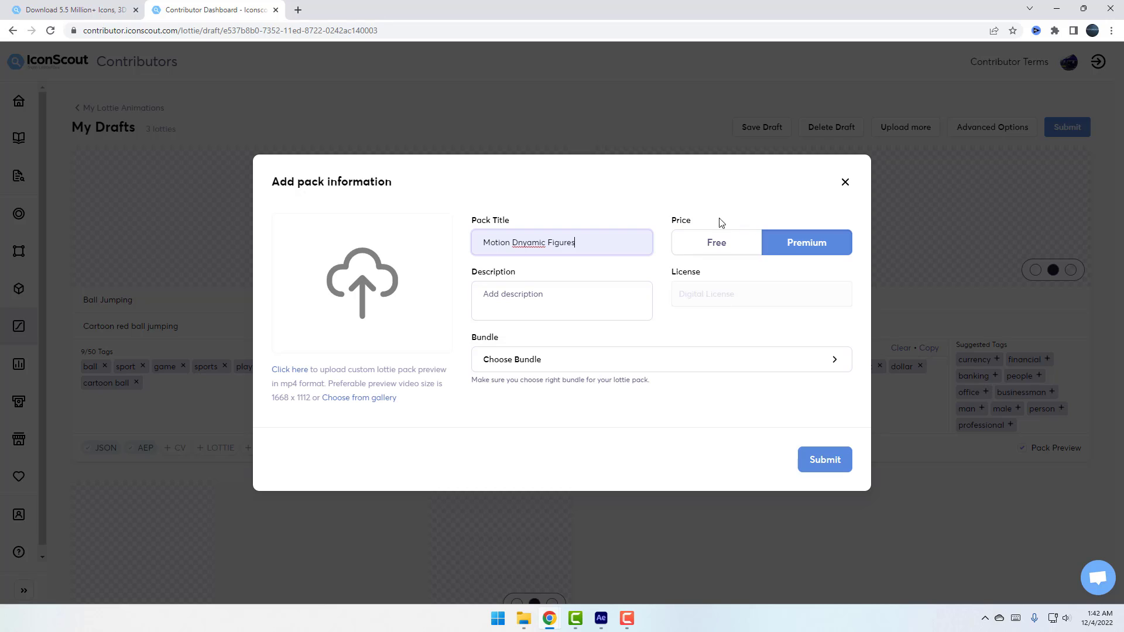
pyautogui.click(702, 246)
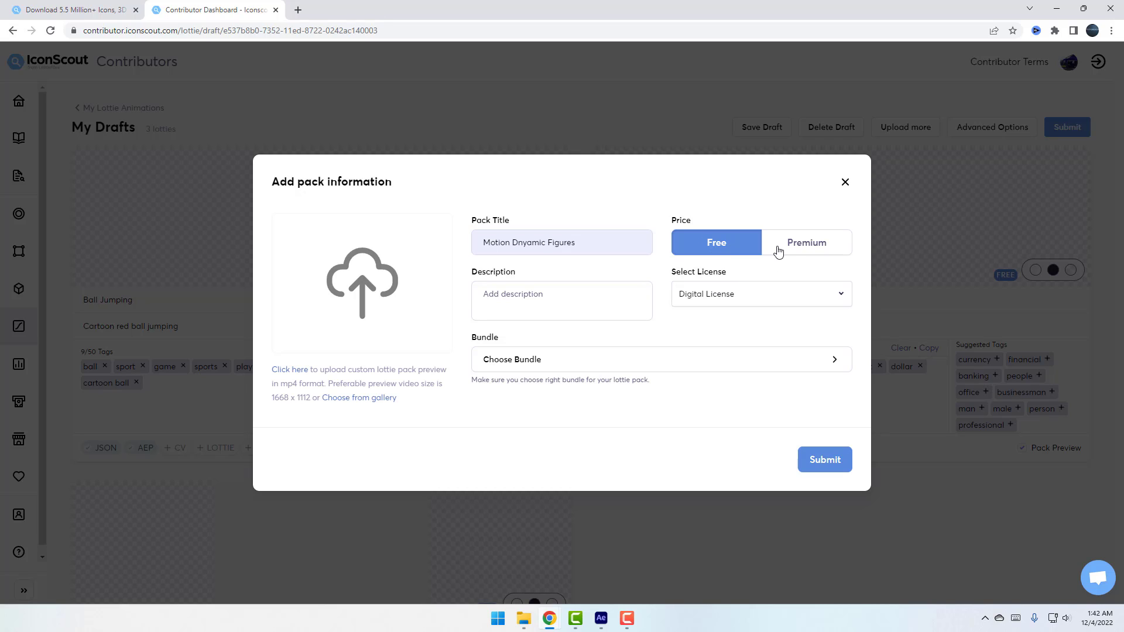
pyautogui.click(831, 250)
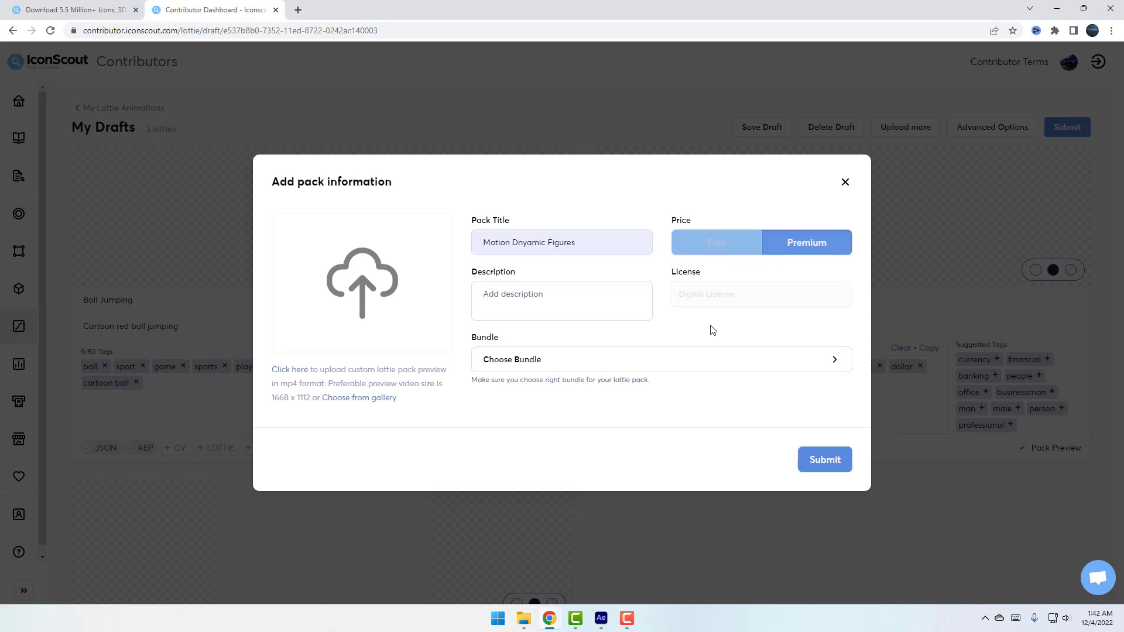
# Describe the pack as 'Motion figures animations pack' and bring up the bundle chooser
pyautogui.click(537, 305)
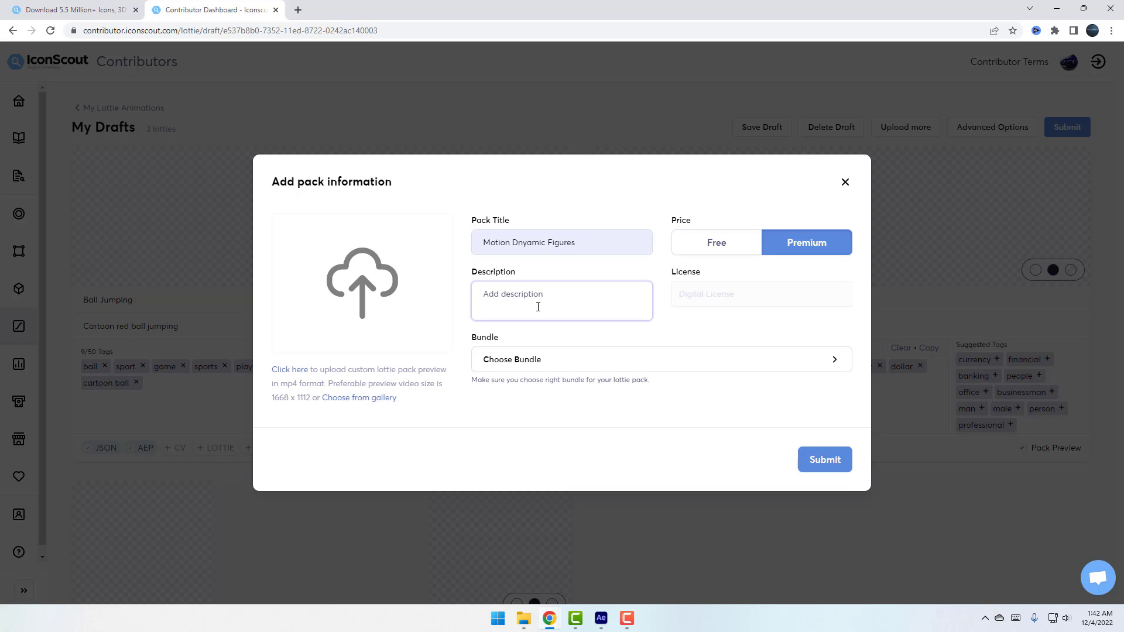
pyautogui.write('Mot')
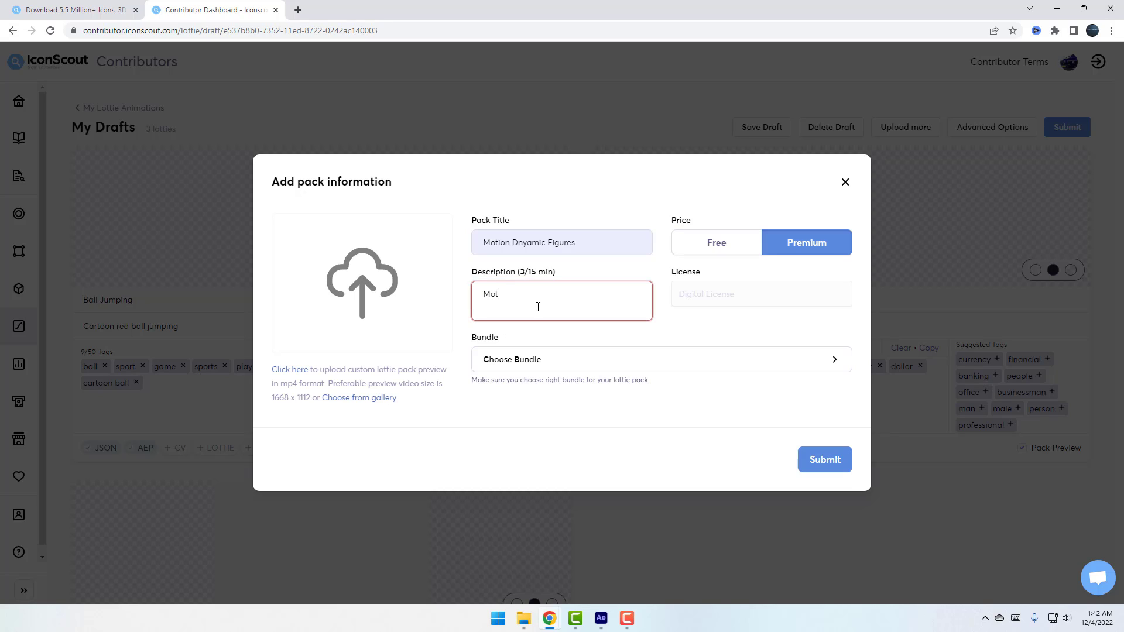
pyautogui.write('ion figures animations pack')
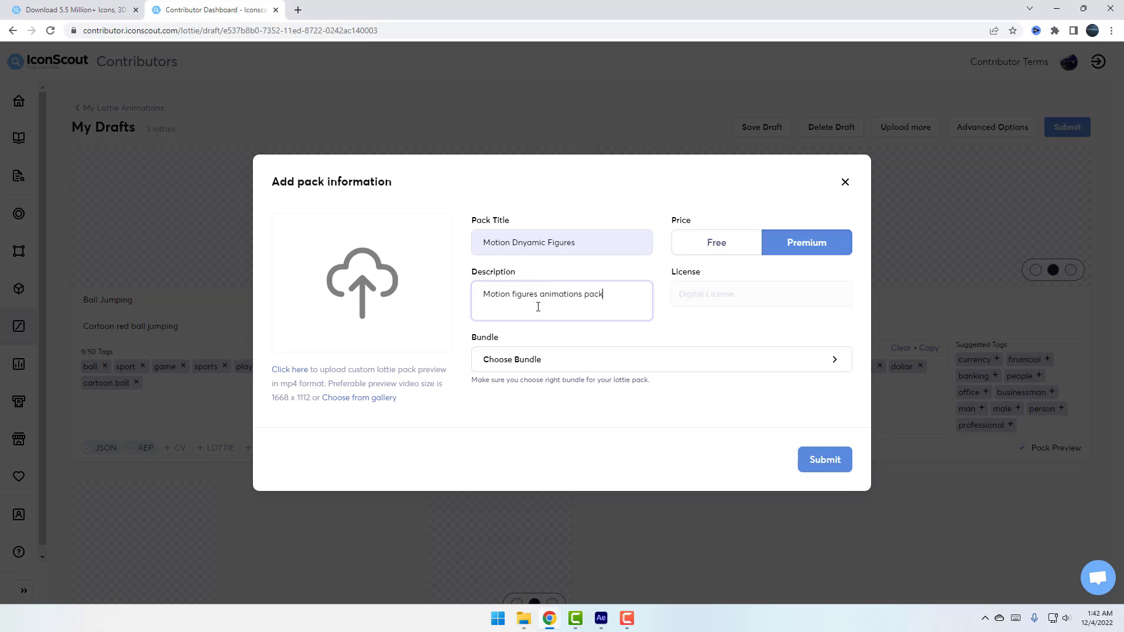
pyautogui.click(714, 303)
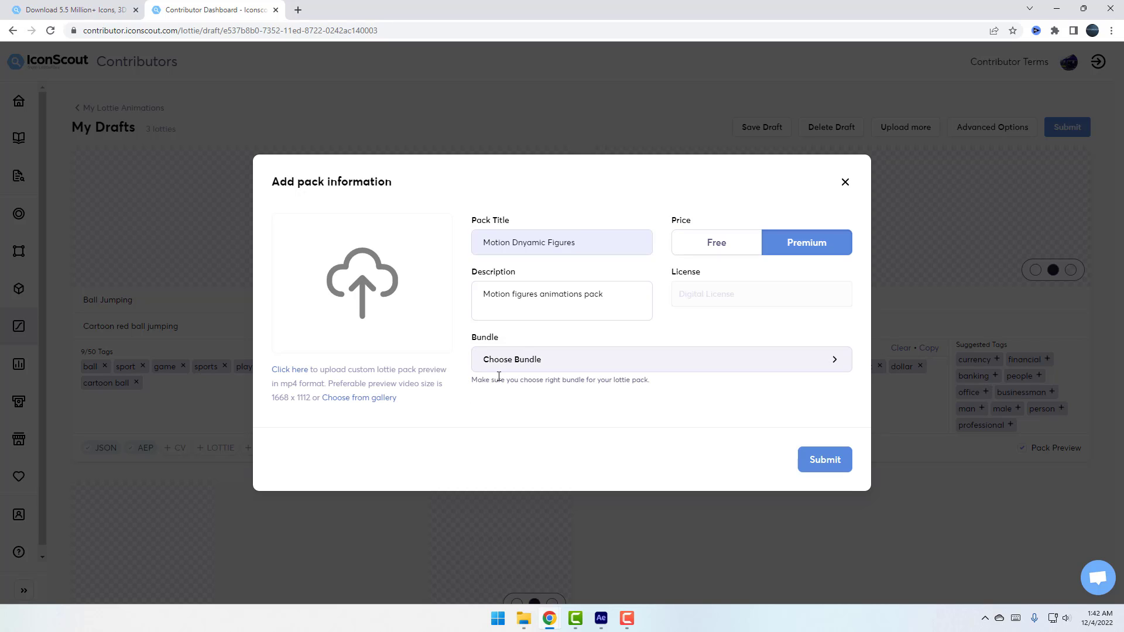
pyautogui.click(756, 363)
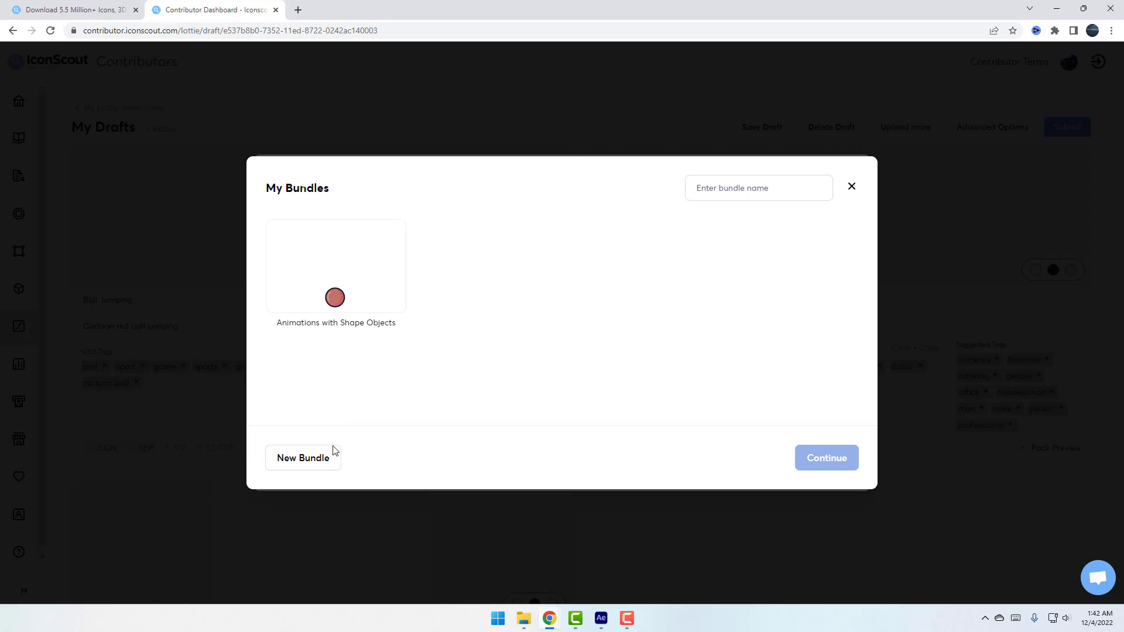
# Create a bundle 'Motion Elements' with description 'There are 3 motion shape animations'
pyautogui.click(313, 464)
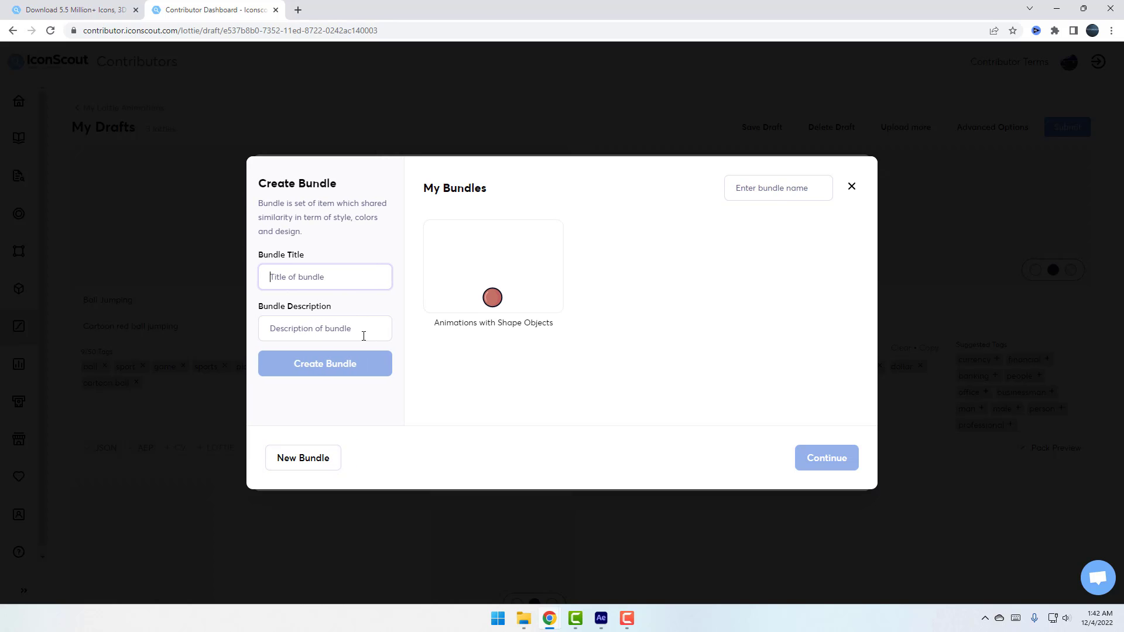
pyautogui.write('Motion Elements')
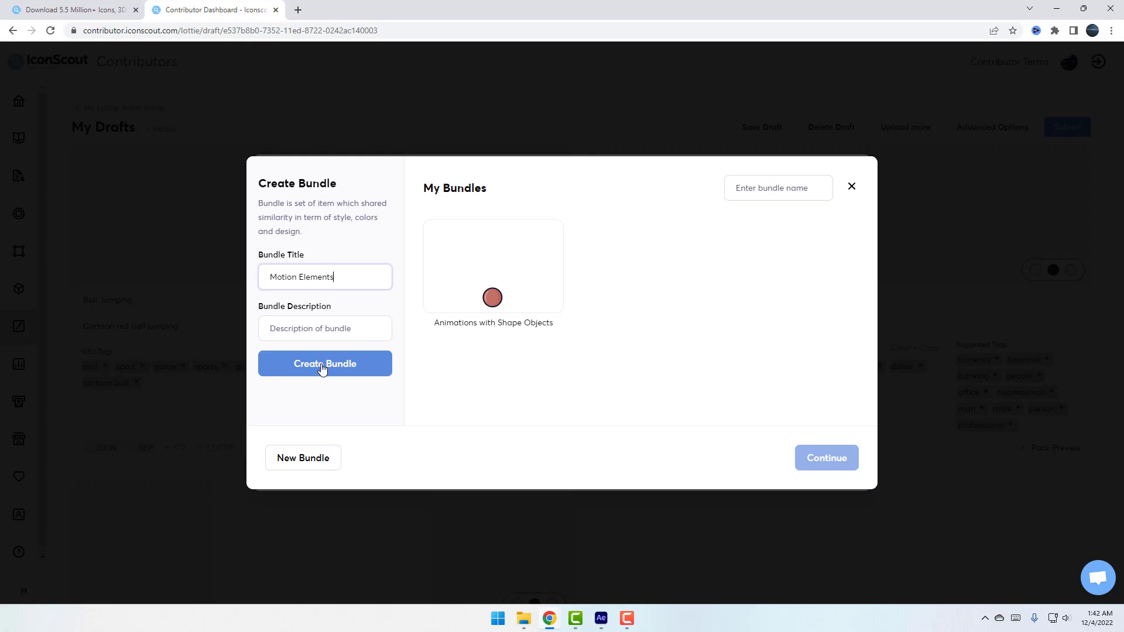
pyautogui.click(301, 330)
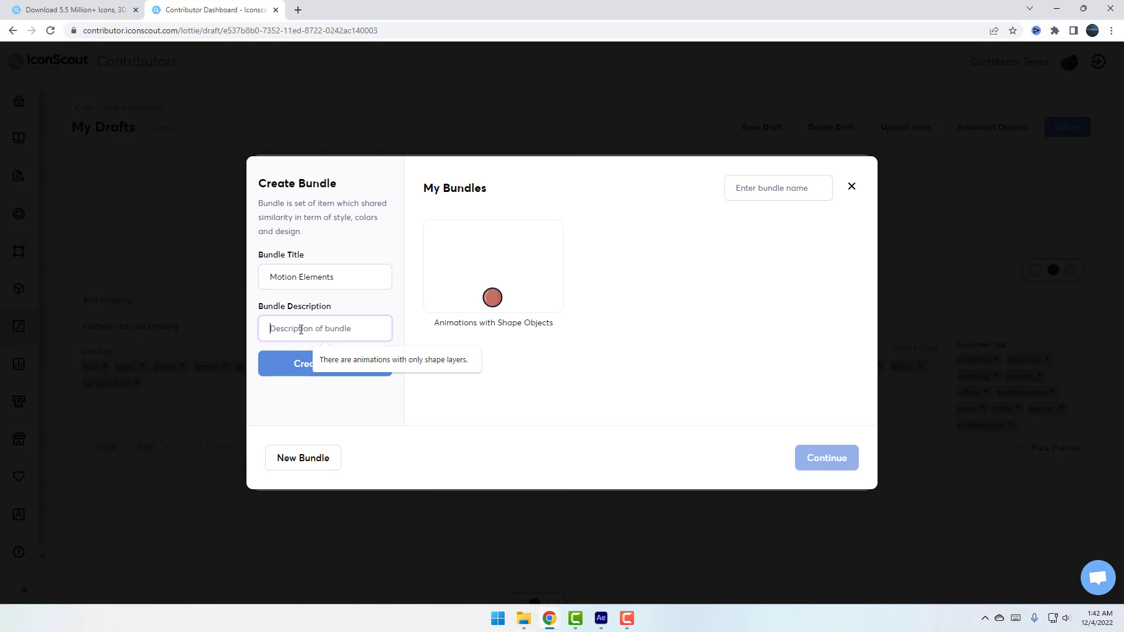
pyautogui.write('There are')
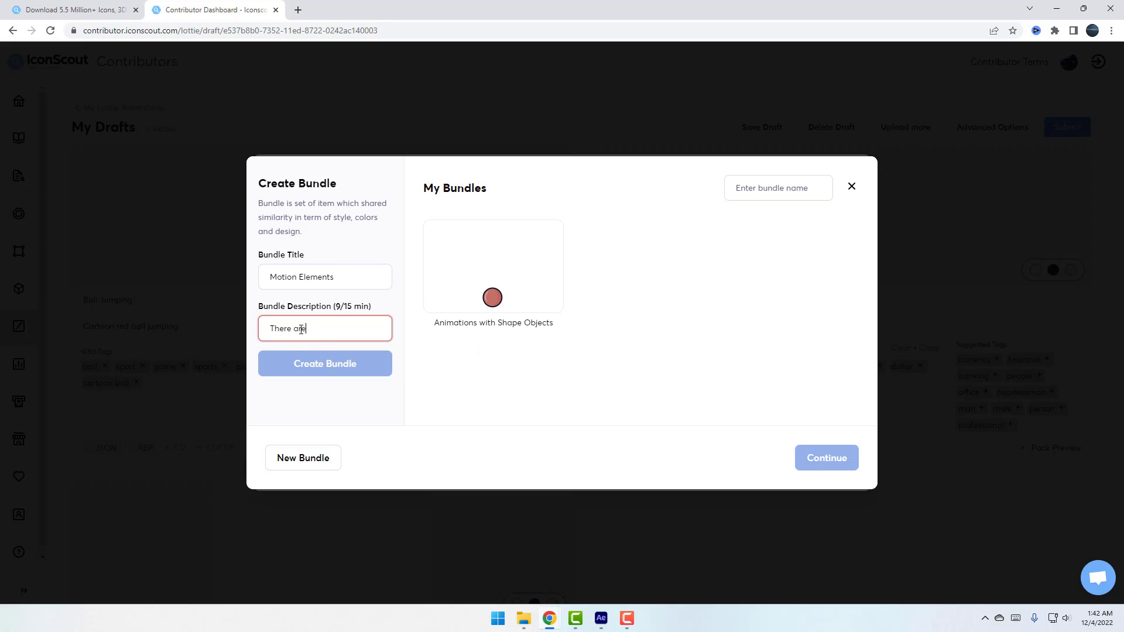
pyautogui.write('3')
pyautogui.press('BackSpace')
pyautogui.write('3 moti')
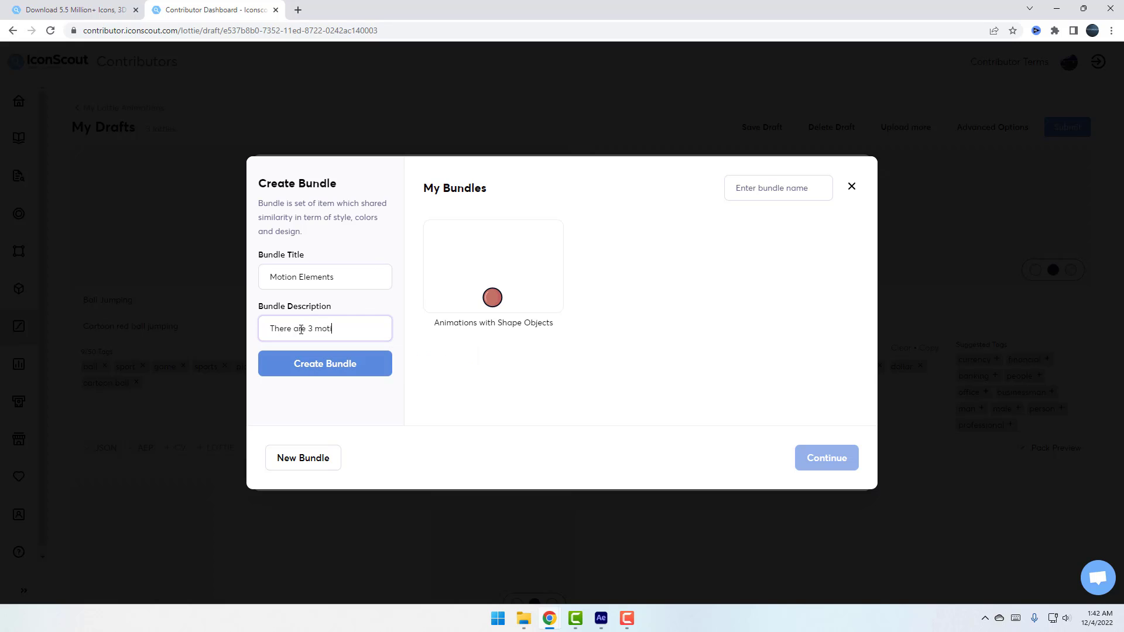
pyautogui.write('on shape animations')
pyautogui.click(312, 371)
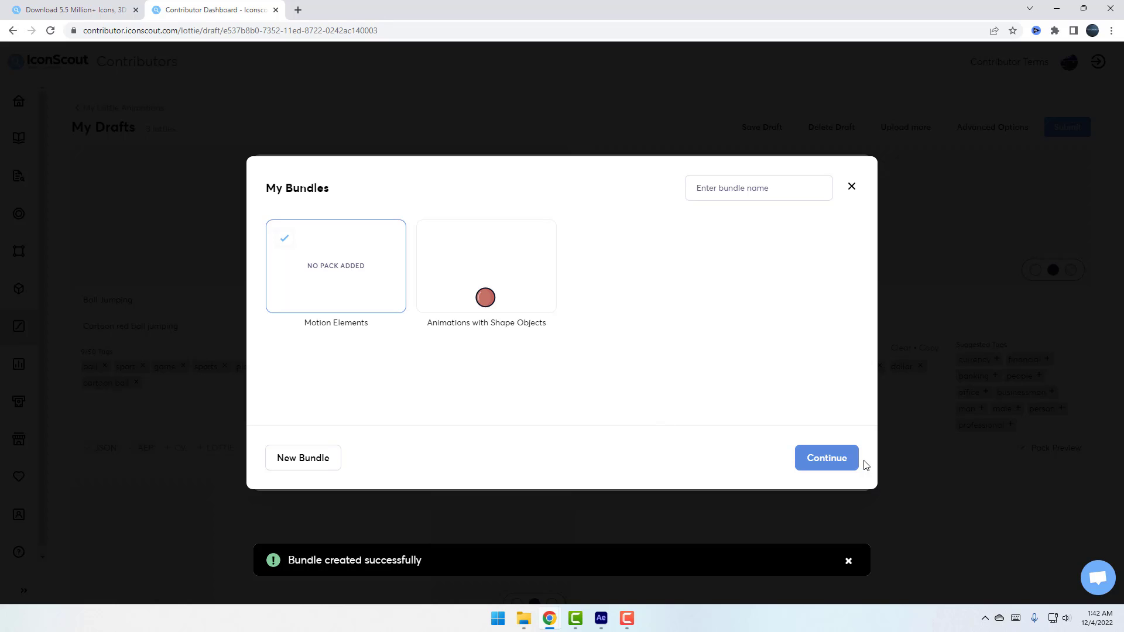
# Confirm Motion Elements as the pack's bundle
pyautogui.click(841, 466)
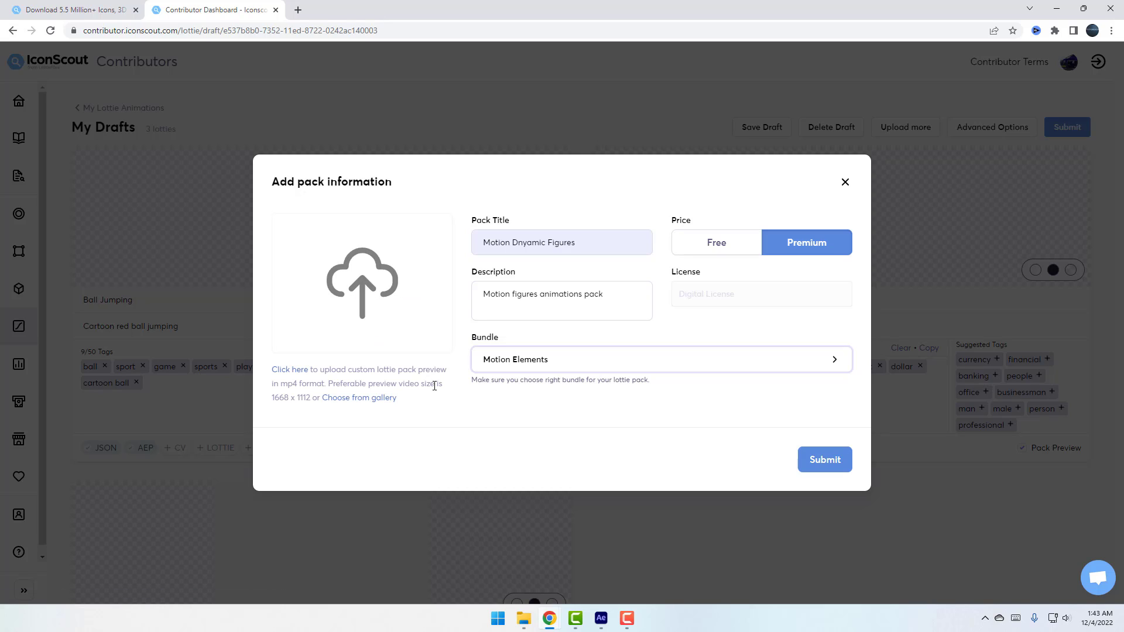
pyautogui.moveTo(273, 400); pyautogui.dragTo(300, 398)
pyautogui.click(285, 400)
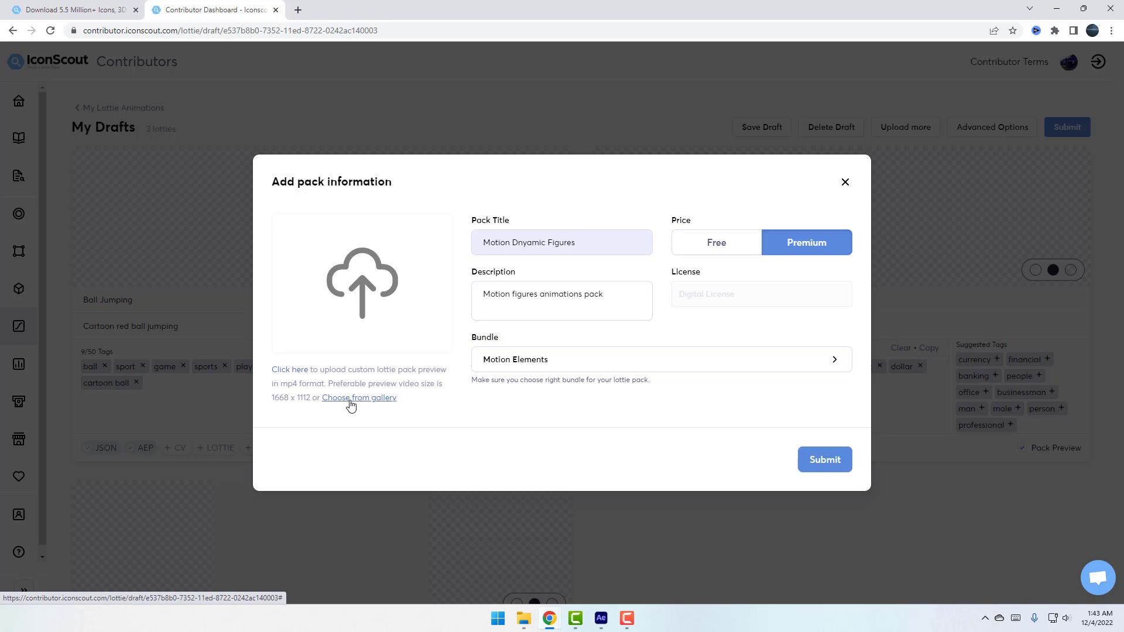
# Use the sixth gallery mockup as the pack preview and submit the pack for review
pyautogui.click(380, 404)
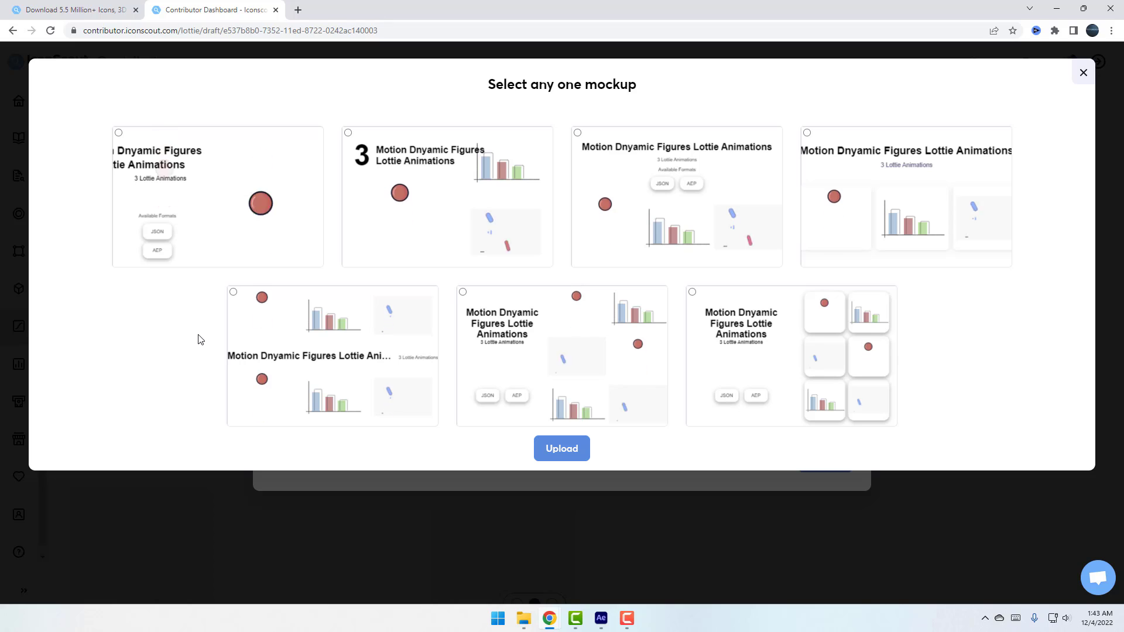
pyautogui.click(462, 292)
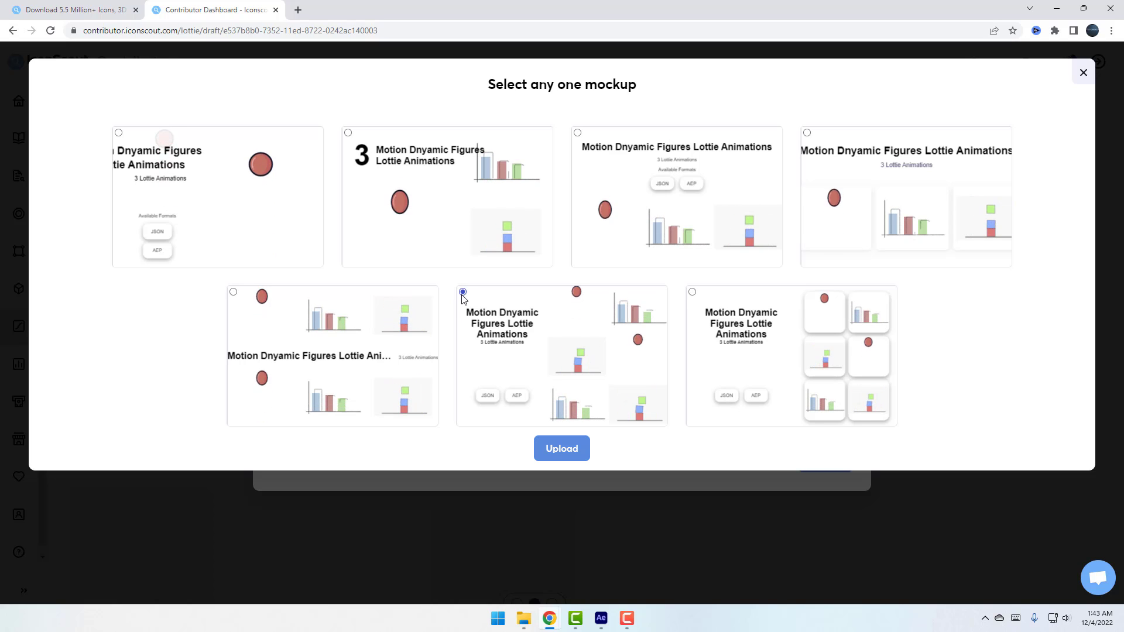
pyautogui.click(562, 449)
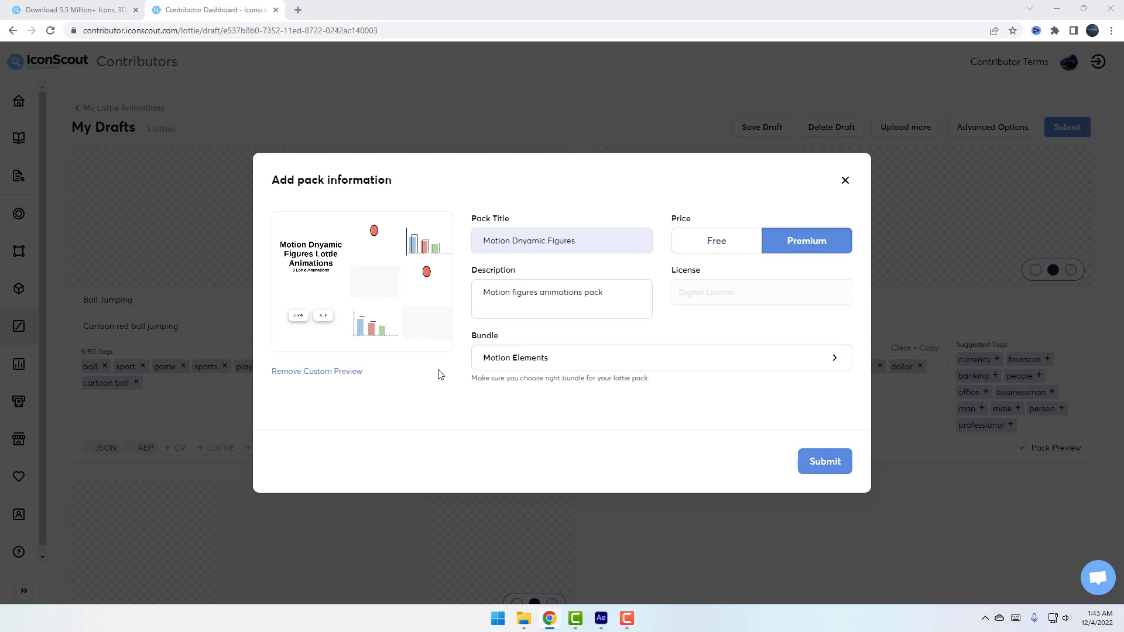
pyautogui.click(806, 464)
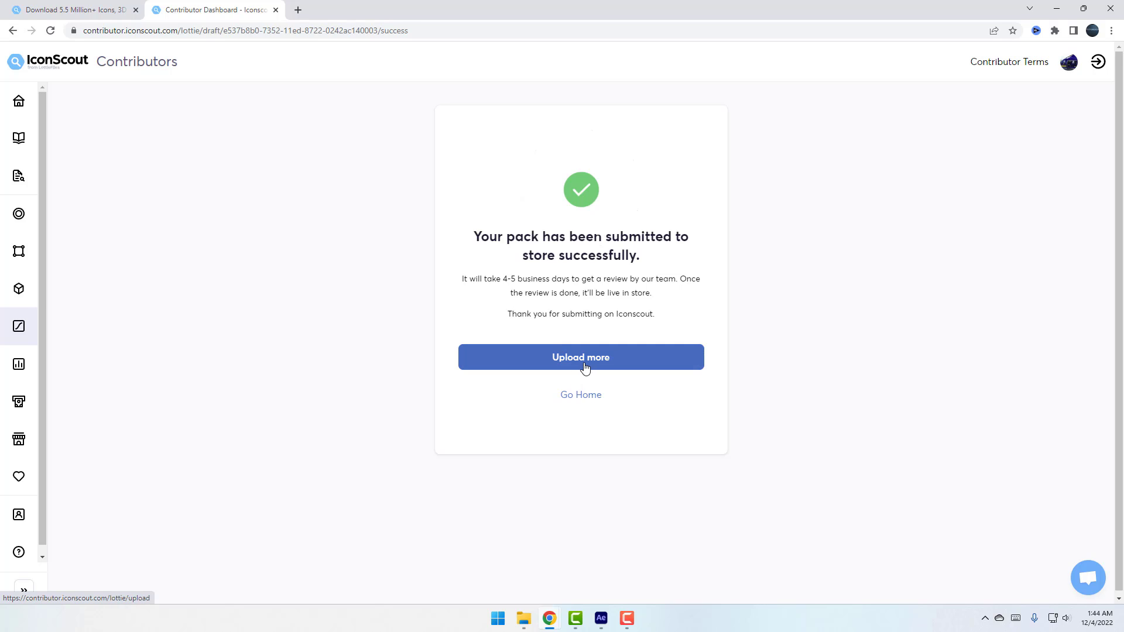
# Go from Home to Lottie Animations' Under Review list showing the Motion Dnyamic Figures pack
pyautogui.click(19, 101)
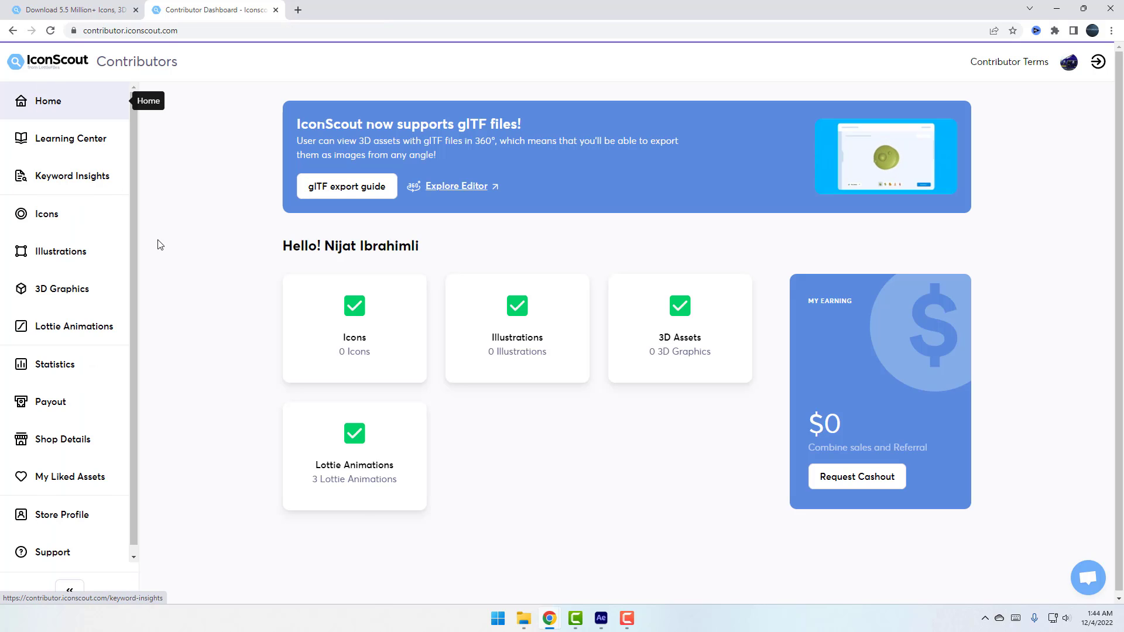
pyautogui.click(345, 466)
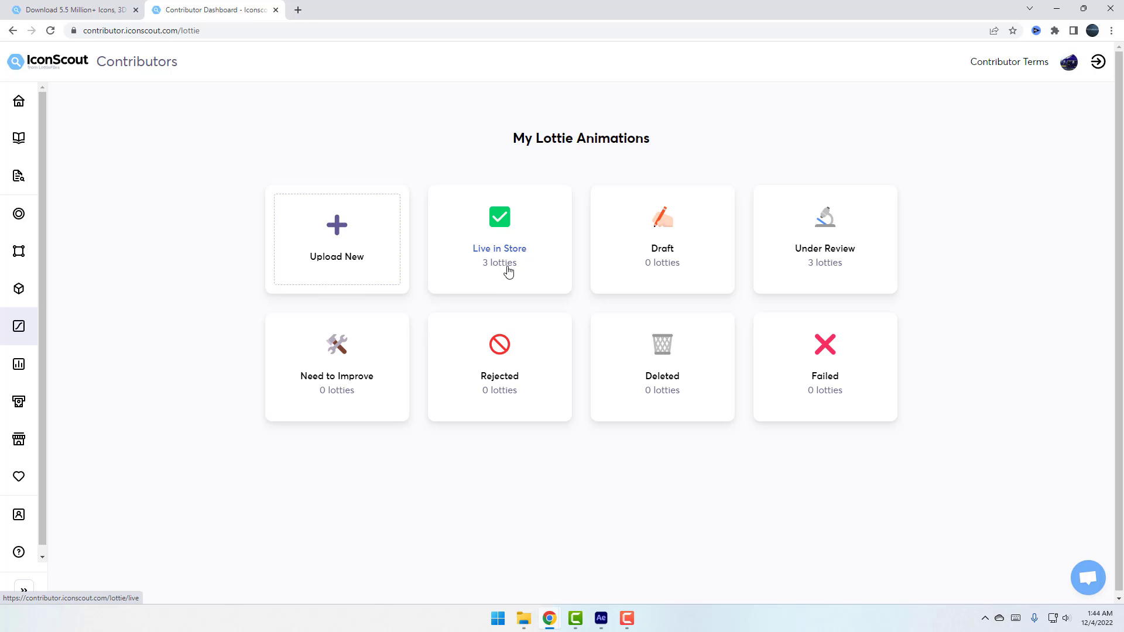
pyautogui.click(825, 257)
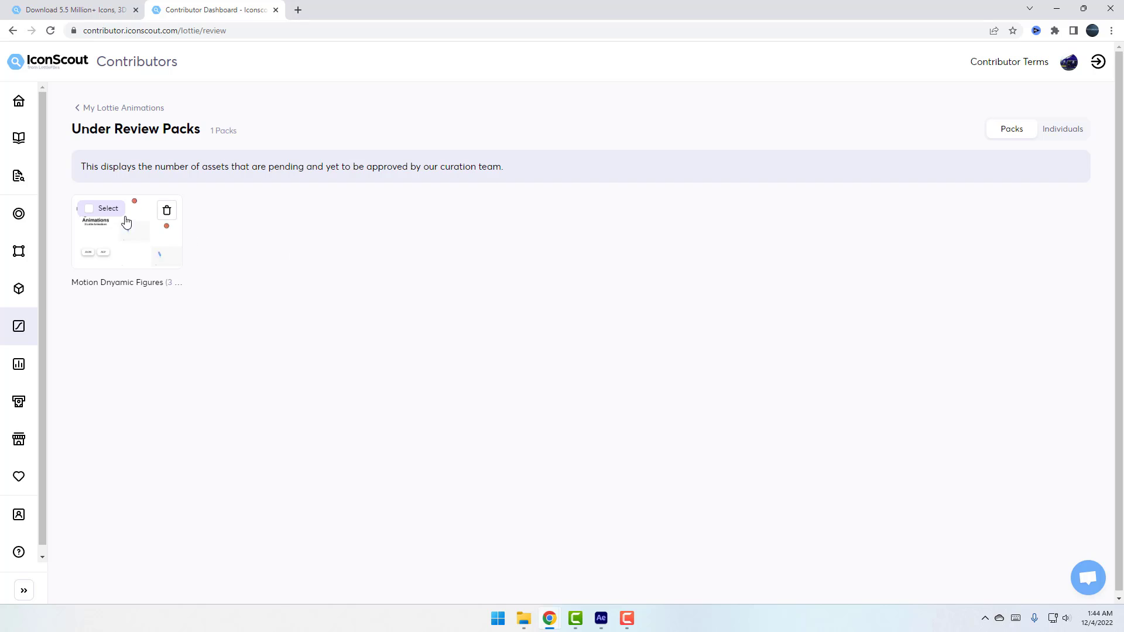